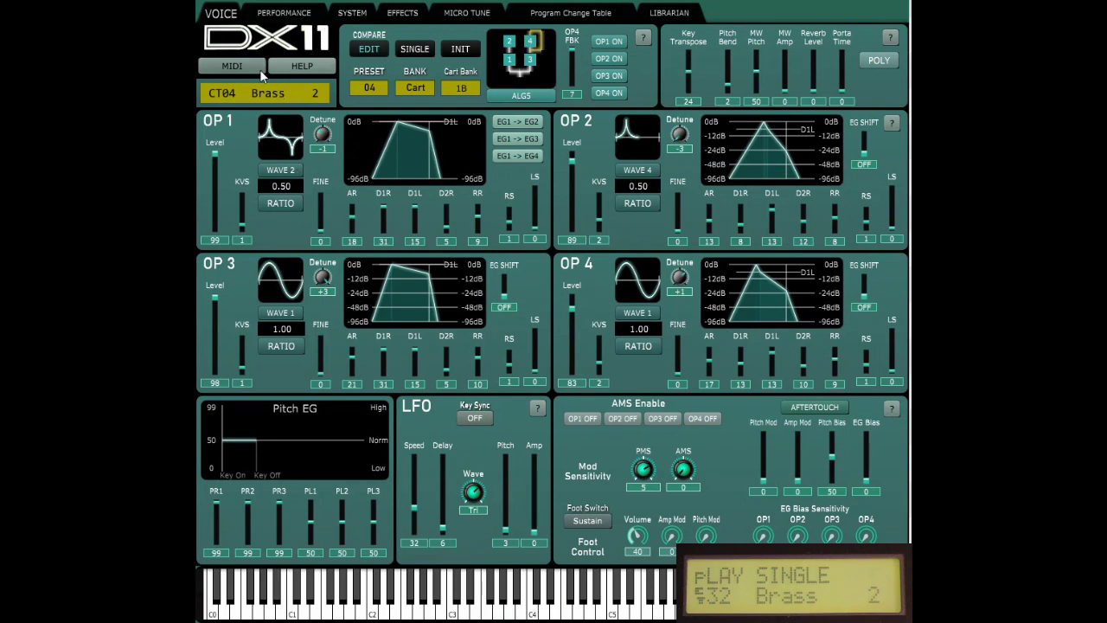
# Open the VOICE Help dialog explaining the voice edit parameters
pyautogui.click(299, 66)
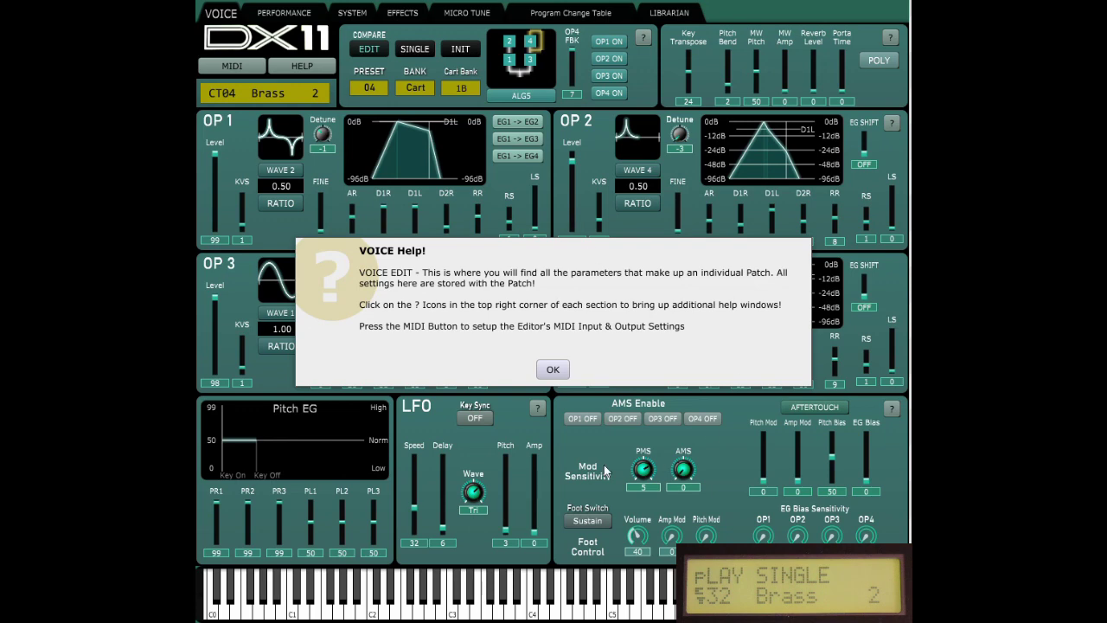
# Close the voice help and keep MIDI input and output on DIN 1 (mioXM)
pyautogui.click(551, 370)
pyautogui.click(257, 70)
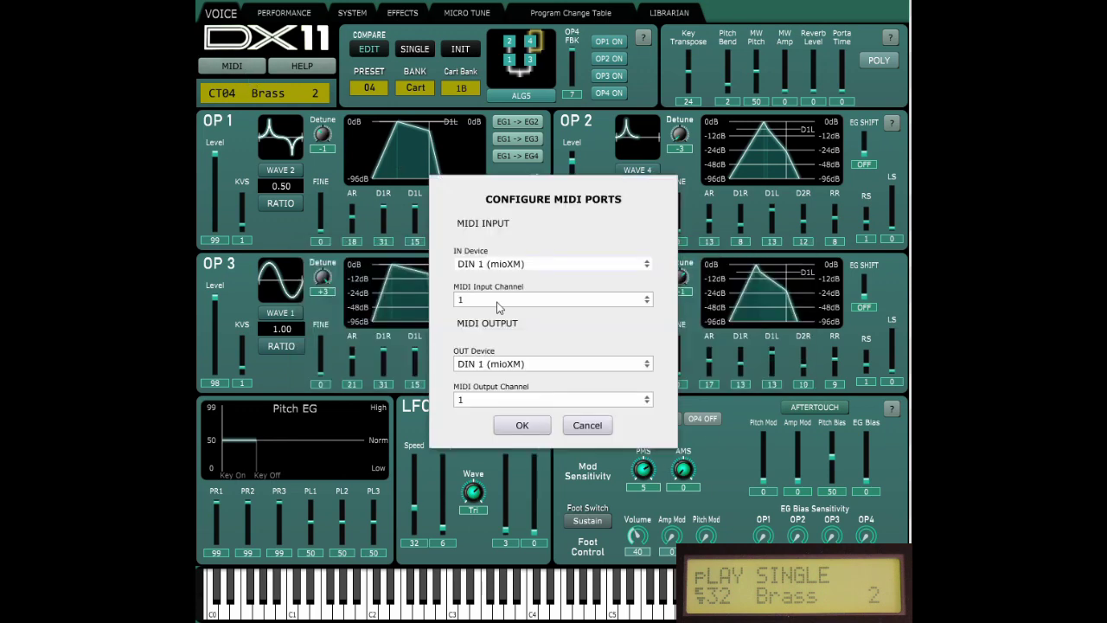
pyautogui.click(502, 363)
pyautogui.click(514, 370)
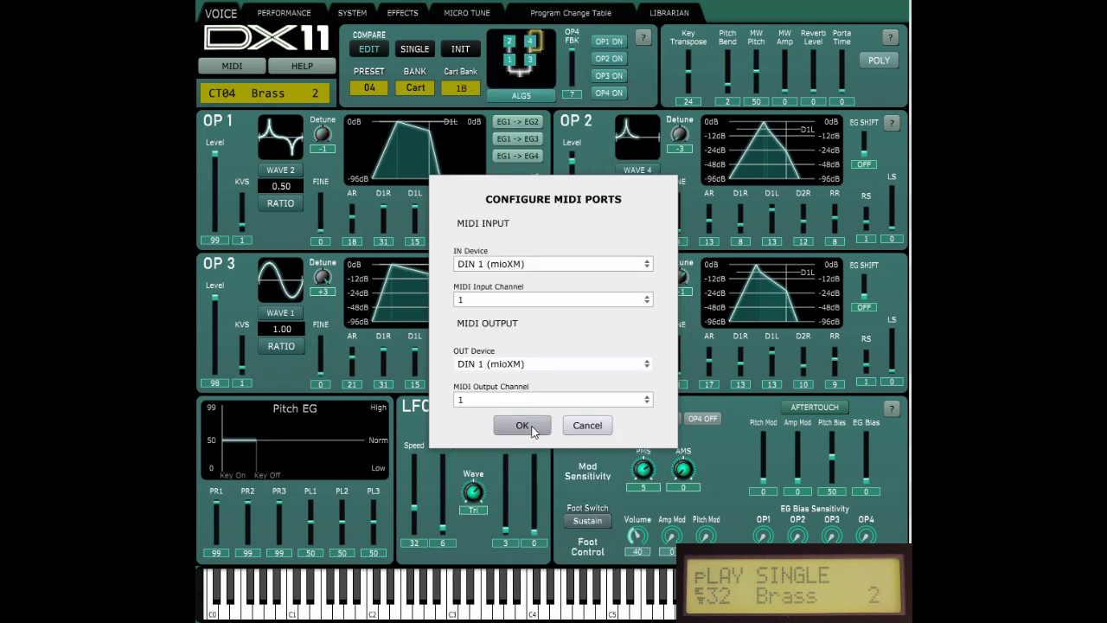
pyautogui.click(523, 425)
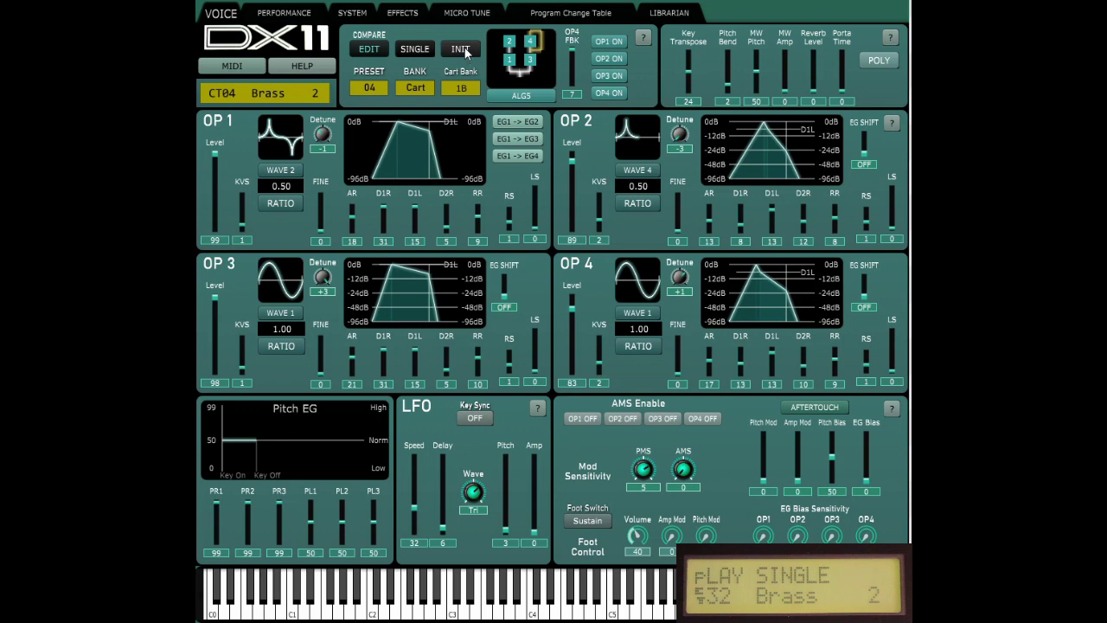
pyautogui.click(371, 88)
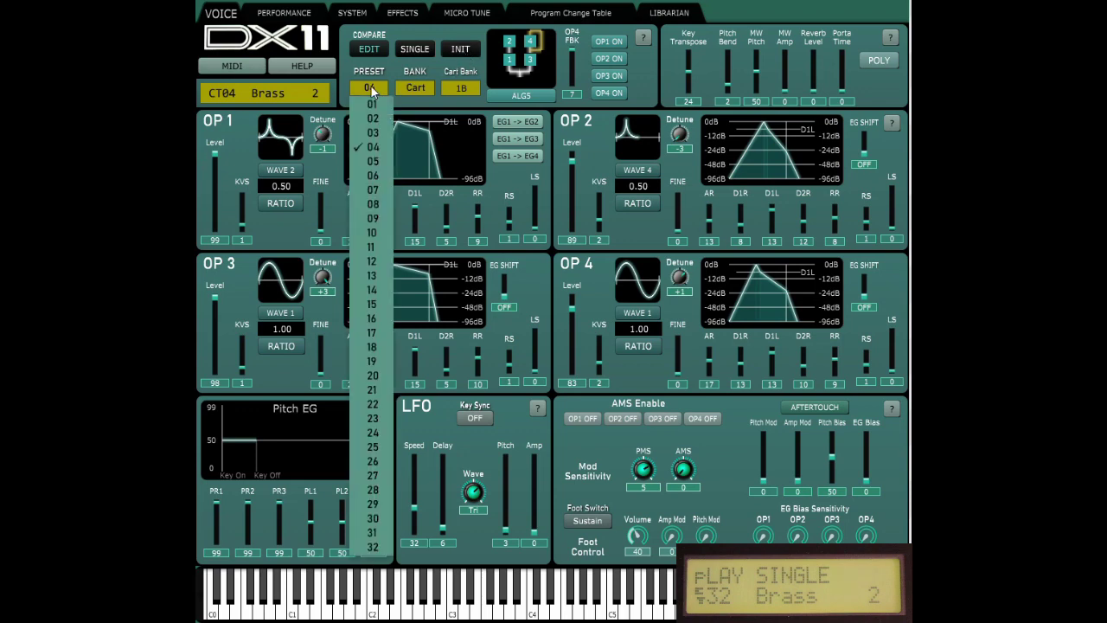
# Try preset 08 while switching between bank A and the Int bank
pyautogui.click(375, 206)
pyautogui.click(416, 88)
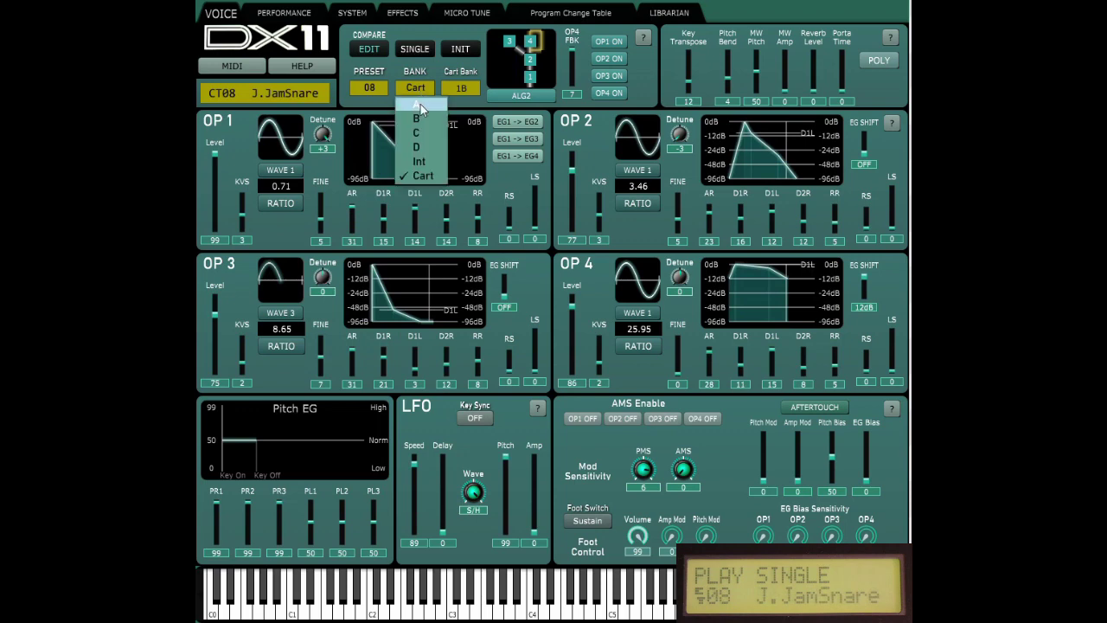
pyautogui.click(419, 104)
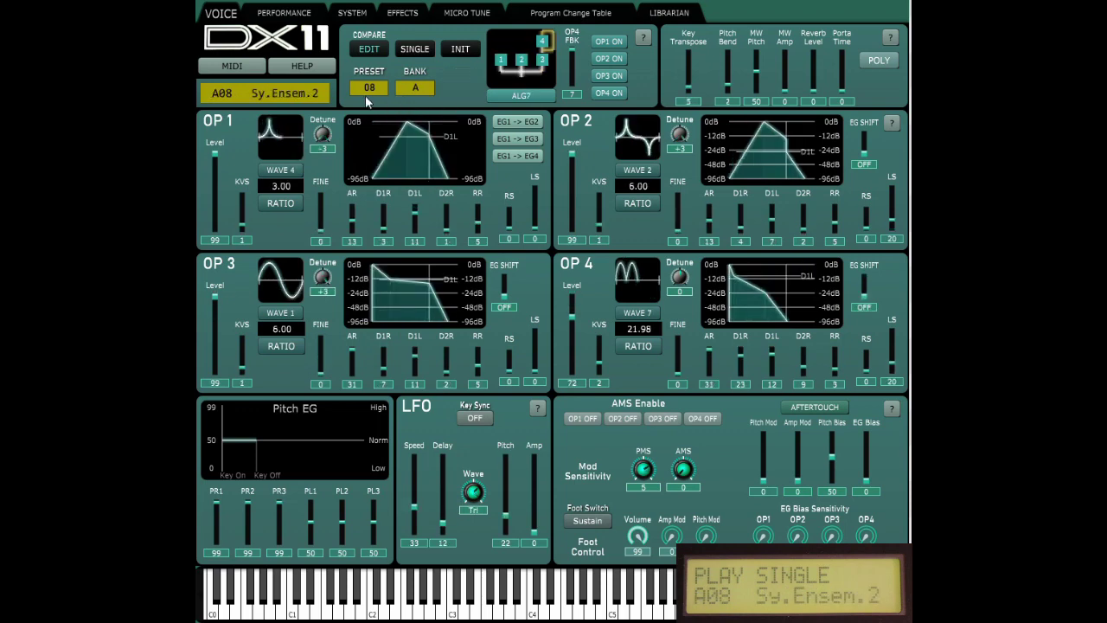
pyautogui.click(413, 88)
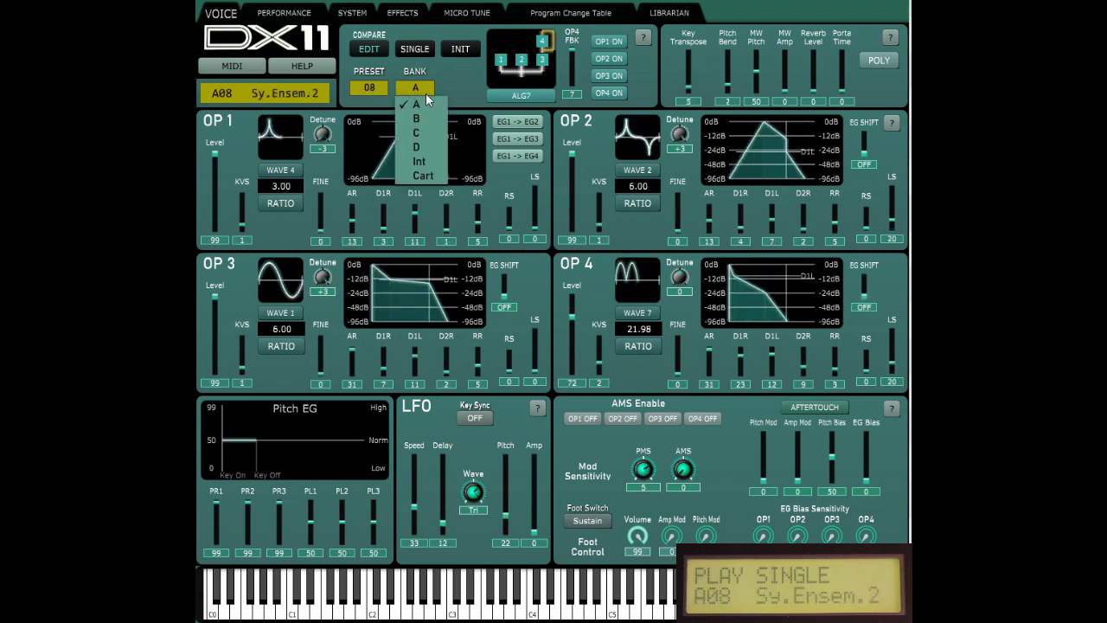
pyautogui.click(430, 161)
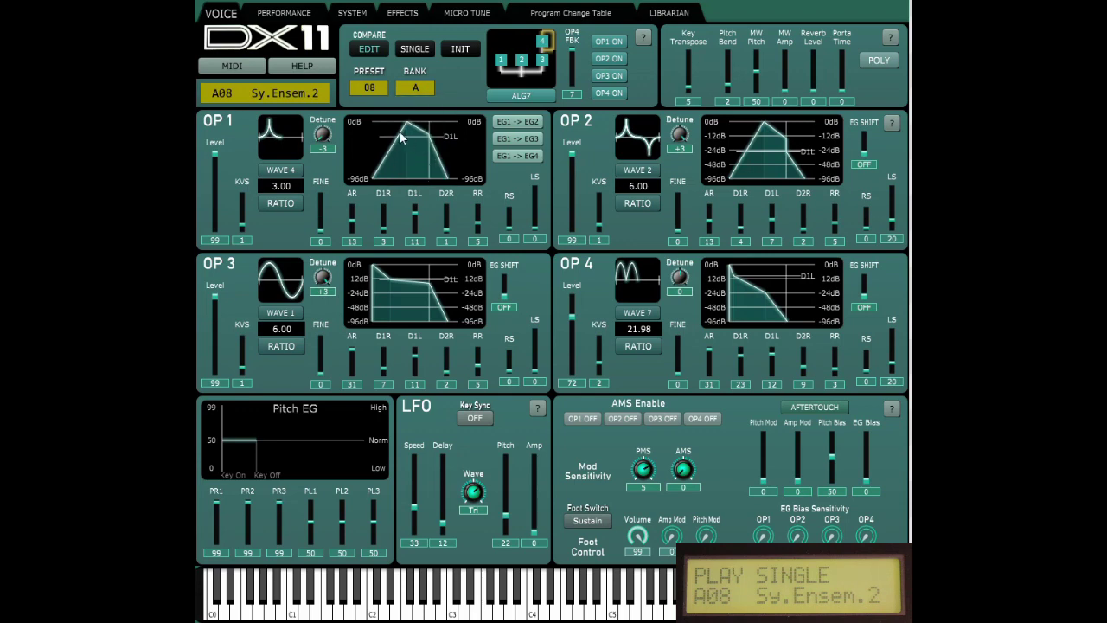
# Load the Bella patch, preset 06, from cartridge bank 1B
pyautogui.click(369, 87)
pyautogui.click(378, 176)
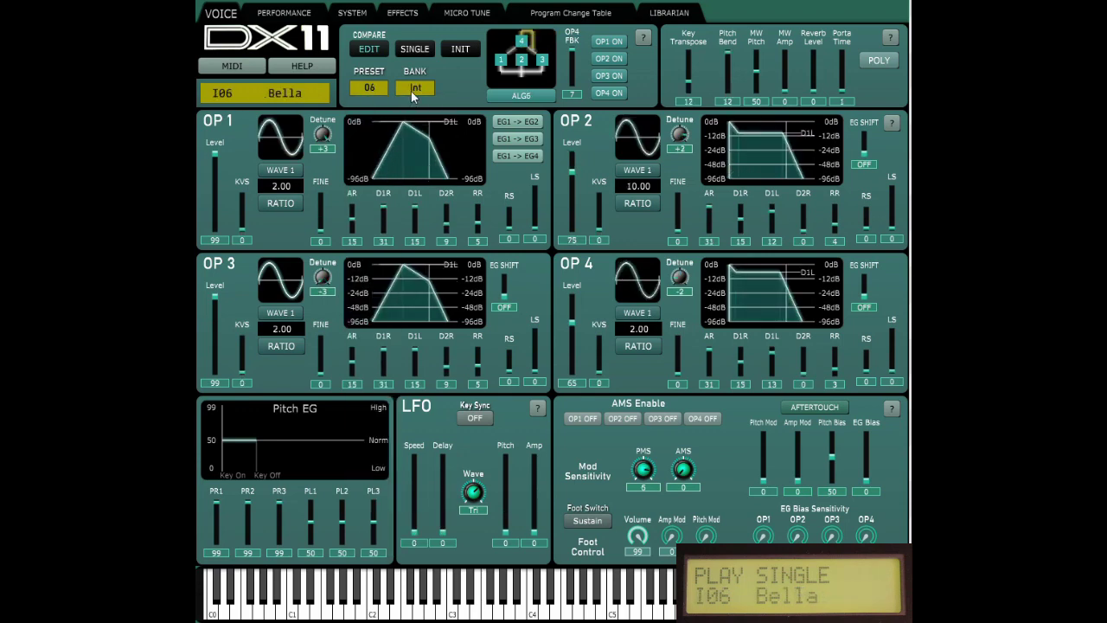
pyautogui.click(411, 89)
pyautogui.click(424, 176)
pyautogui.click(461, 88)
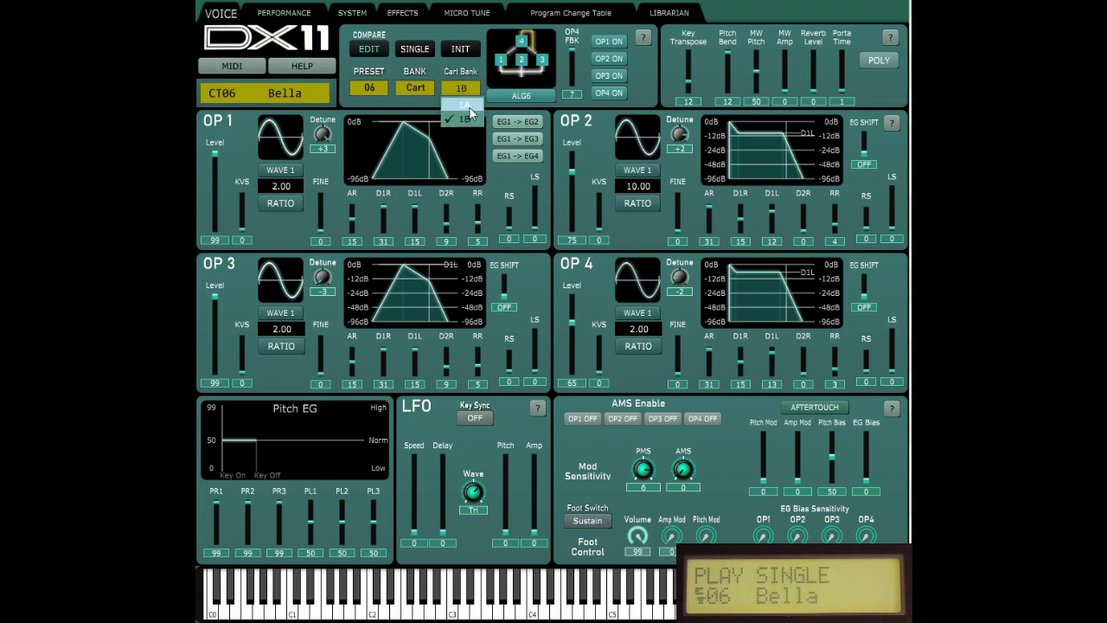
pyautogui.click(467, 121)
# Play a series of notes across the on-screen keyboard to audition Bella
pyautogui.click(476, 597)
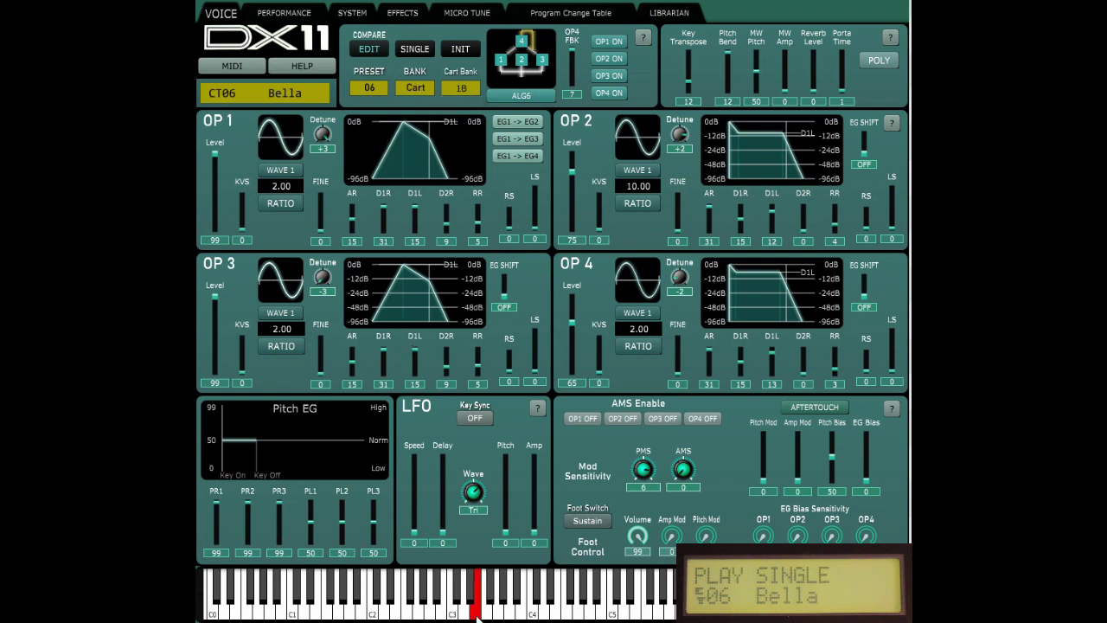
pyautogui.click(424, 606)
pyautogui.click(398, 605)
pyautogui.click(326, 606)
pyautogui.click(304, 605)
pyautogui.click(329, 605)
pyautogui.click(361, 605)
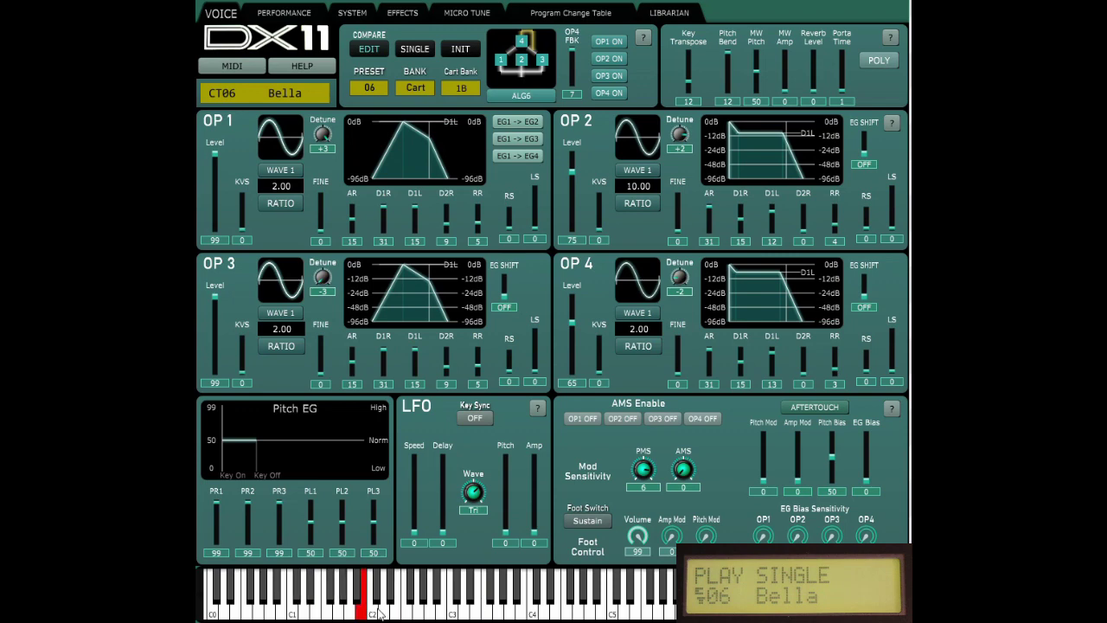
pyautogui.click(523, 601)
pyautogui.click(570, 606)
pyautogui.click(638, 606)
pyautogui.click(566, 605)
pyautogui.click(498, 605)
pyautogui.click(476, 606)
pyautogui.click(520, 606)
# Cycle through the algorithms until Bella is back on algorithm 1
pyautogui.click(524, 95)
pyautogui.click(524, 95)
pyautogui.click(524, 96)
pyautogui.click(531, 97)
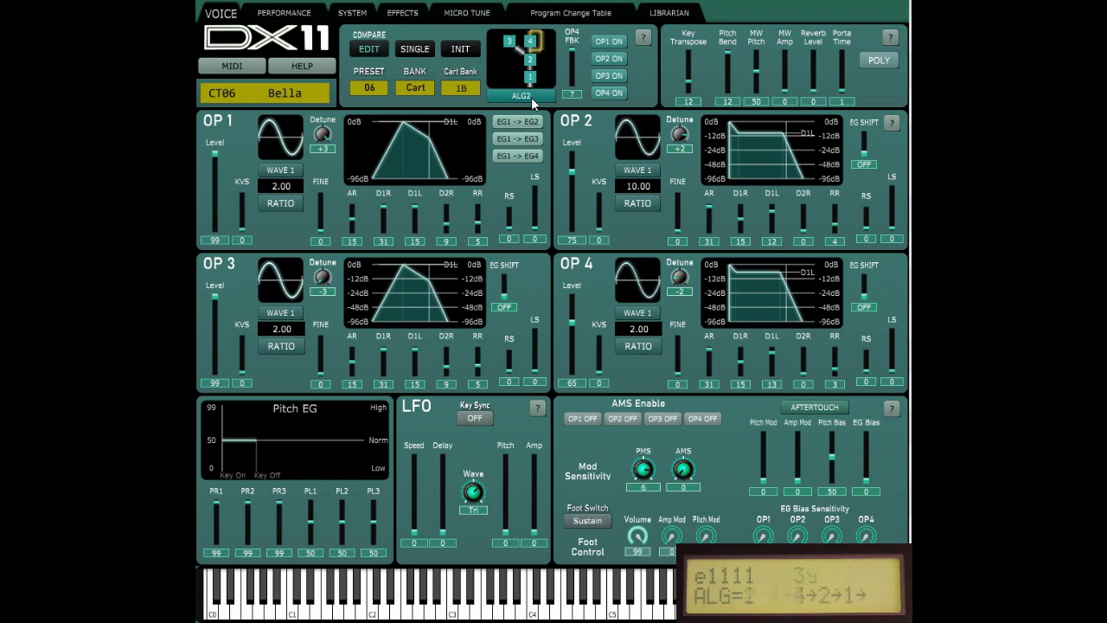
pyautogui.click(531, 97)
pyautogui.click(532, 96)
pyautogui.click(531, 97)
pyautogui.click(531, 97)
pyautogui.click(531, 97)
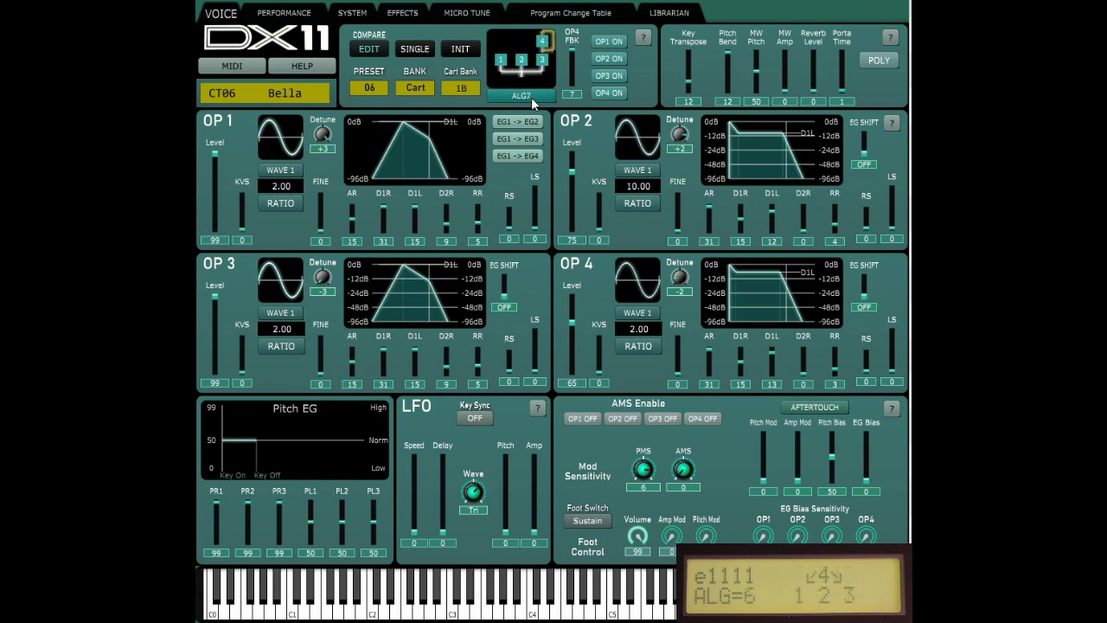
pyautogui.click(532, 96)
pyautogui.click(531, 97)
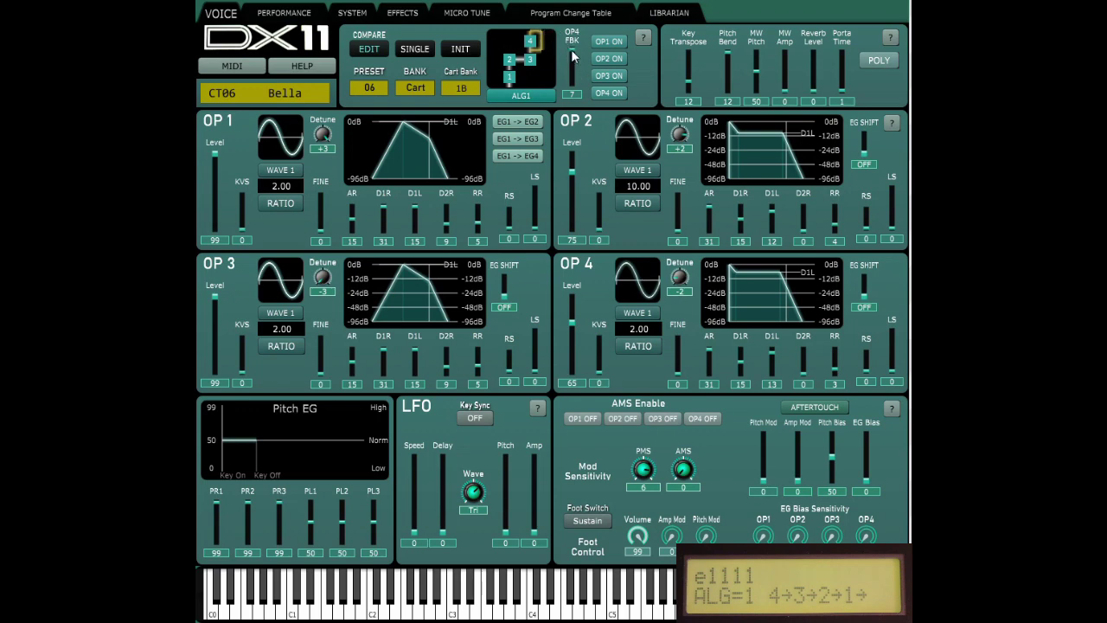
# Keep OP4 feedback at 7 and toggle operators 1 and 2 off and back on
pyautogui.moveTo(571, 49)
pyautogui.mouseDown()
pyautogui.moveTo(573, 83)
pyautogui.moveTo(577, 53)
pyautogui.mouseUp()
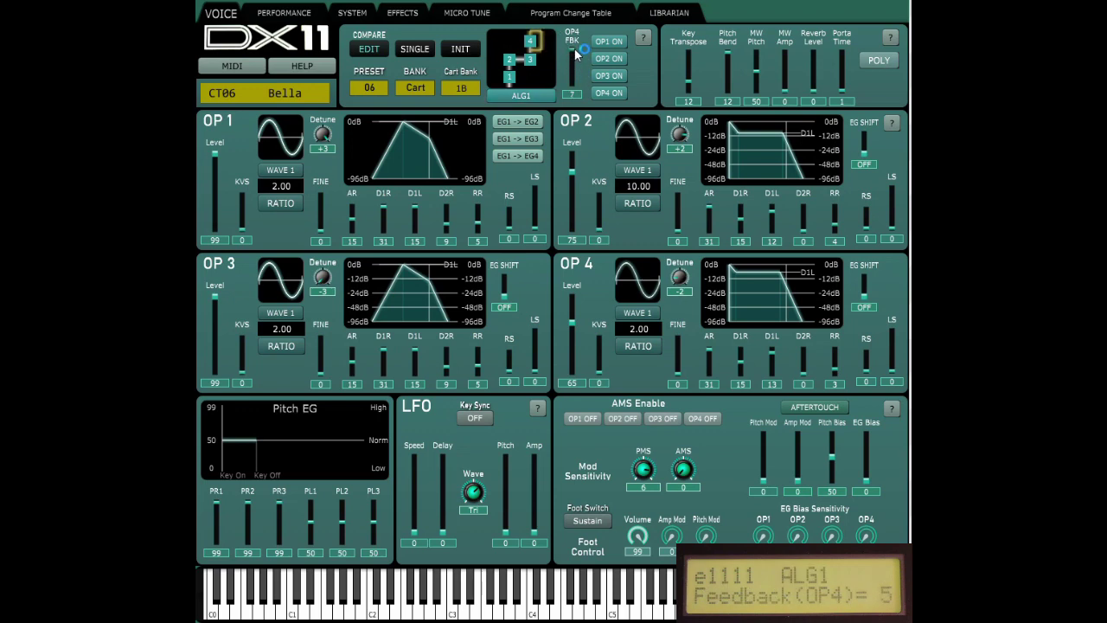
pyautogui.click(608, 41)
pyautogui.click(608, 58)
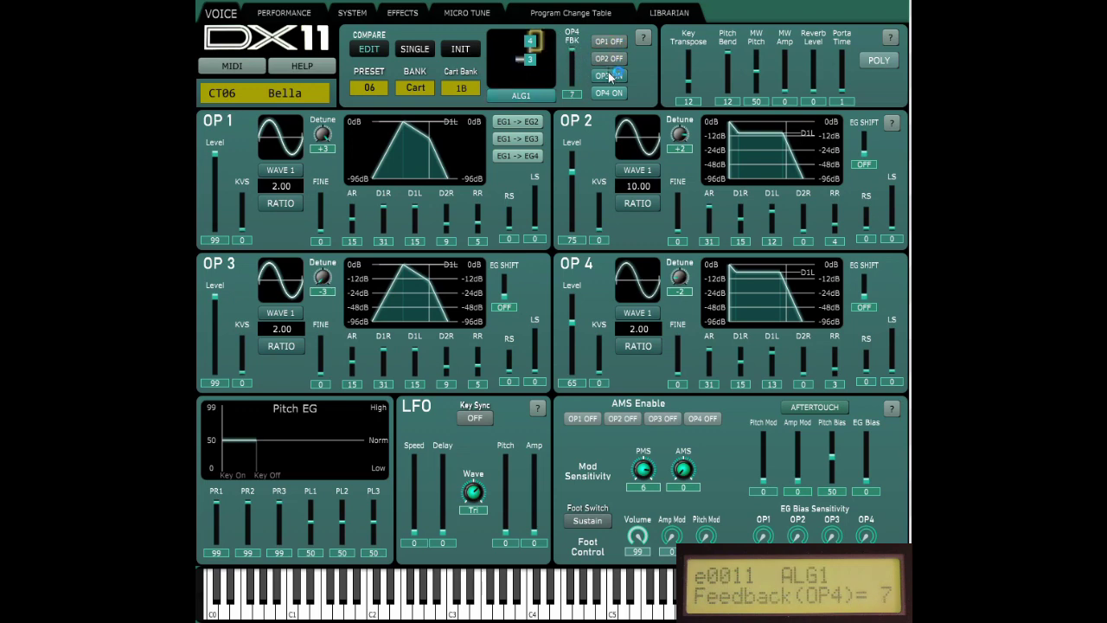
pyautogui.click(608, 57)
pyautogui.click(608, 40)
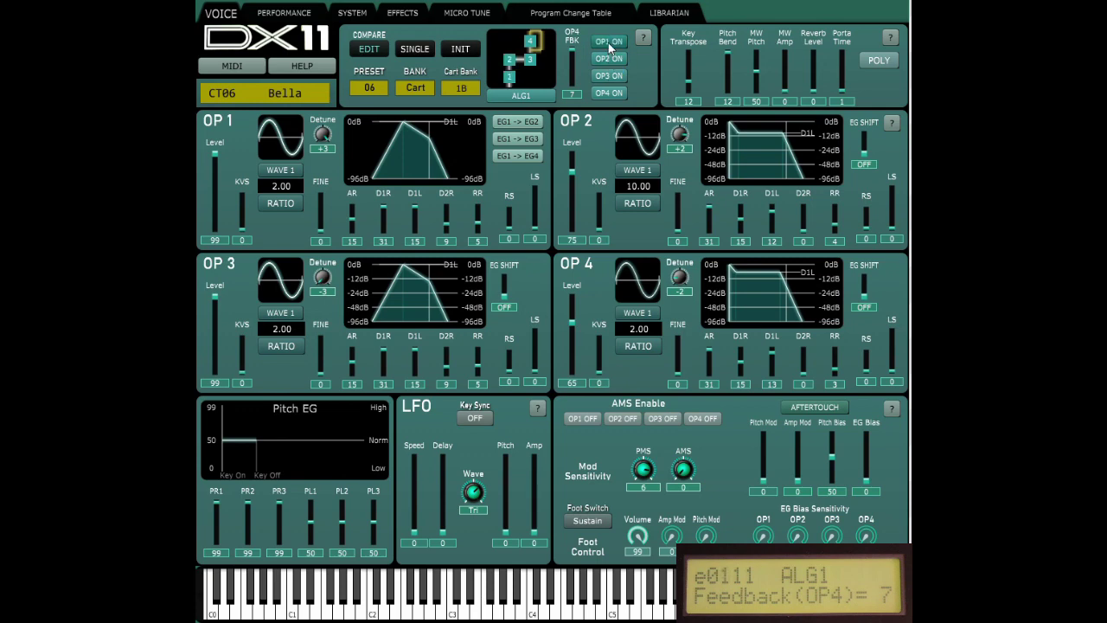
pyautogui.click(461, 50)
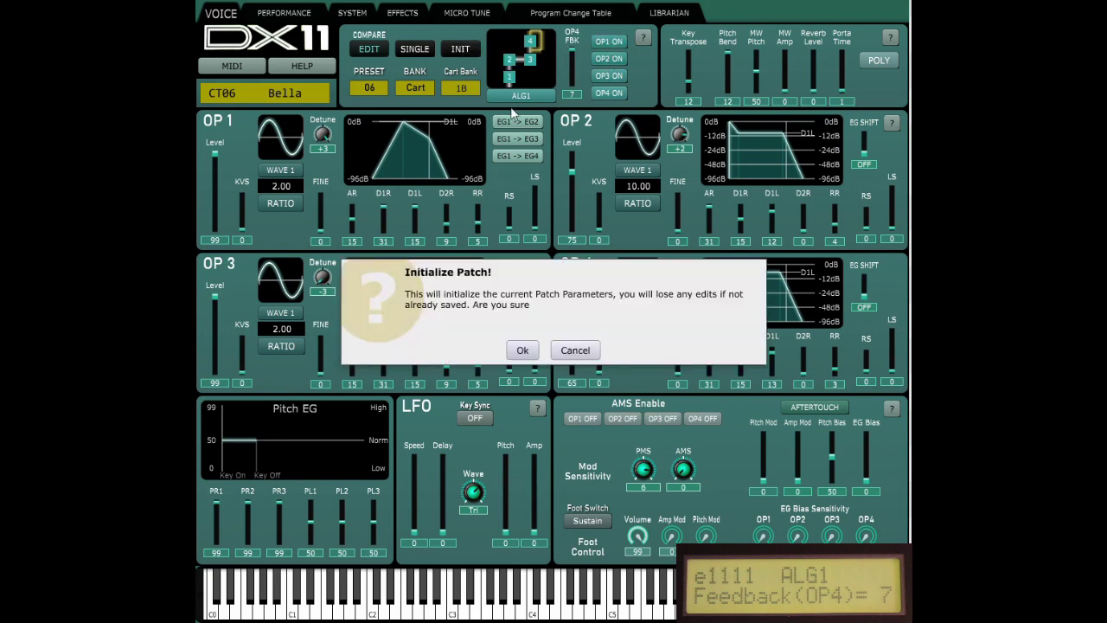
# Initialize the patch to Init Voice and audition it on the keyboard
pyautogui.click(525, 350)
pyautogui.click(530, 606)
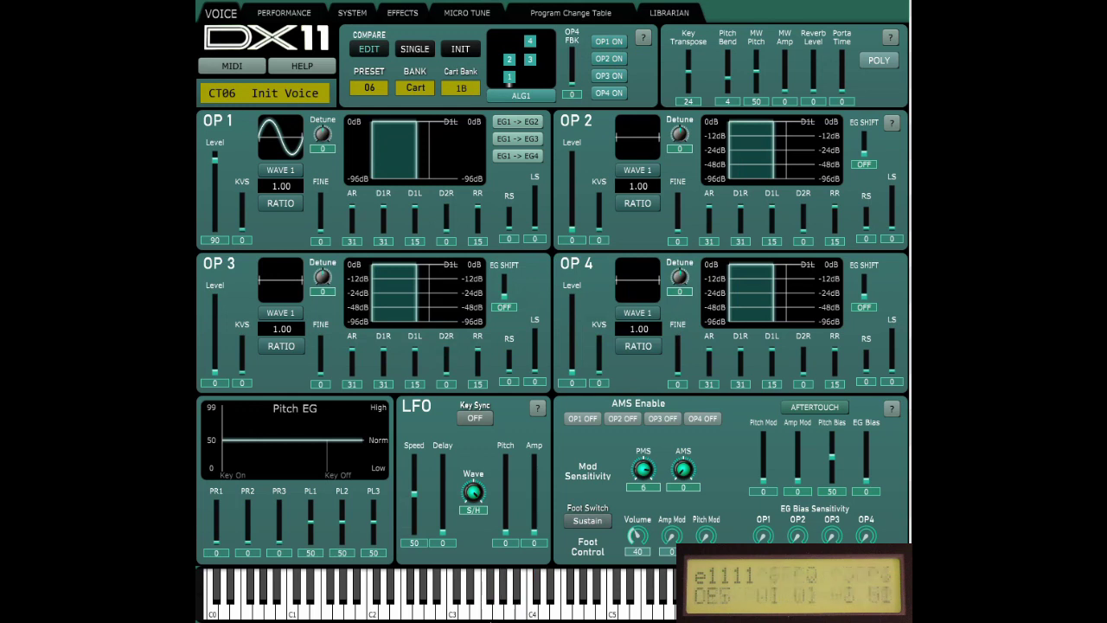
pyautogui.click(498, 609)
pyautogui.click(443, 610)
pyautogui.click(415, 610)
pyautogui.click(373, 610)
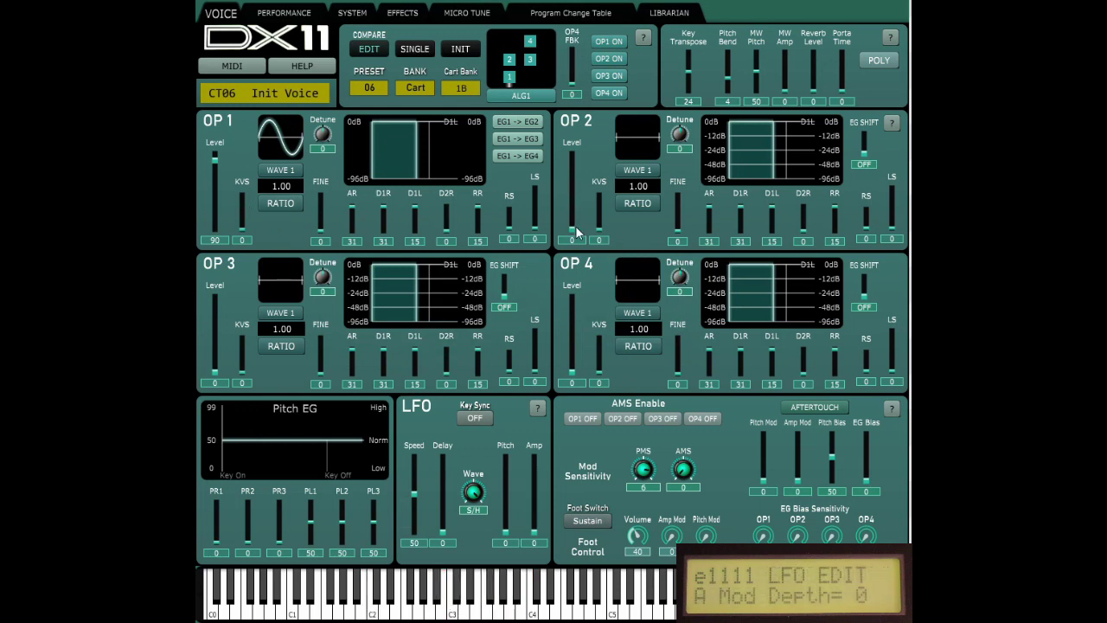
# Raise operator 2's level to about 76 and play a descending run
pyautogui.moveTo(578, 231); pyautogui.dragTo(574, 172)
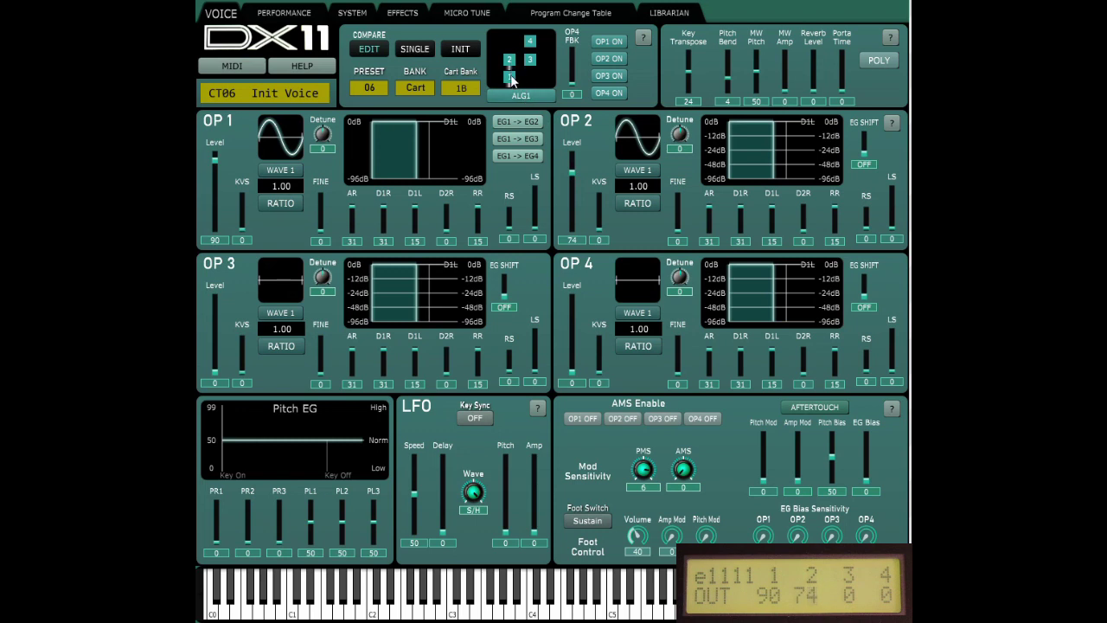
pyautogui.moveTo(573, 173)
pyautogui.mouseDown()
pyautogui.moveTo(574, 163)
pyautogui.moveTo(578, 199)
pyautogui.moveTo(574, 170)
pyautogui.mouseUp()
pyautogui.moveTo(654, 605); pyautogui.dragTo(448, 597)
# Set OP1's envelope to AR 25, D1R 26, D1L 10, D2R 5, RR 8 and audition it
pyautogui.moveTo(383, 217); pyautogui.dragTo(479, 225)
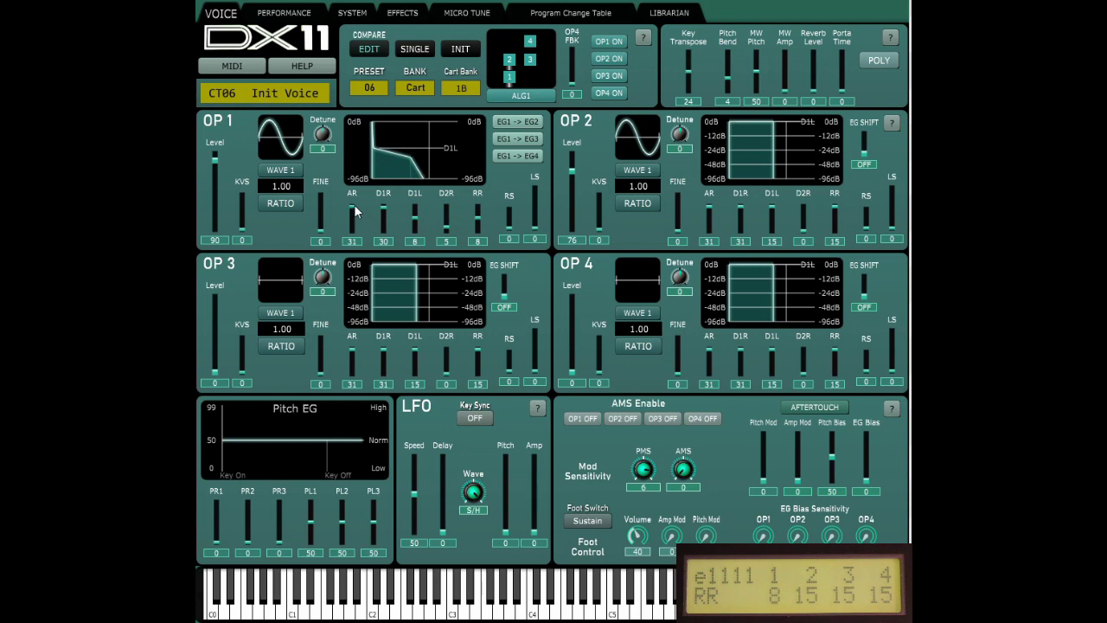
pyautogui.moveTo(354, 212); pyautogui.dragTo(421, 221)
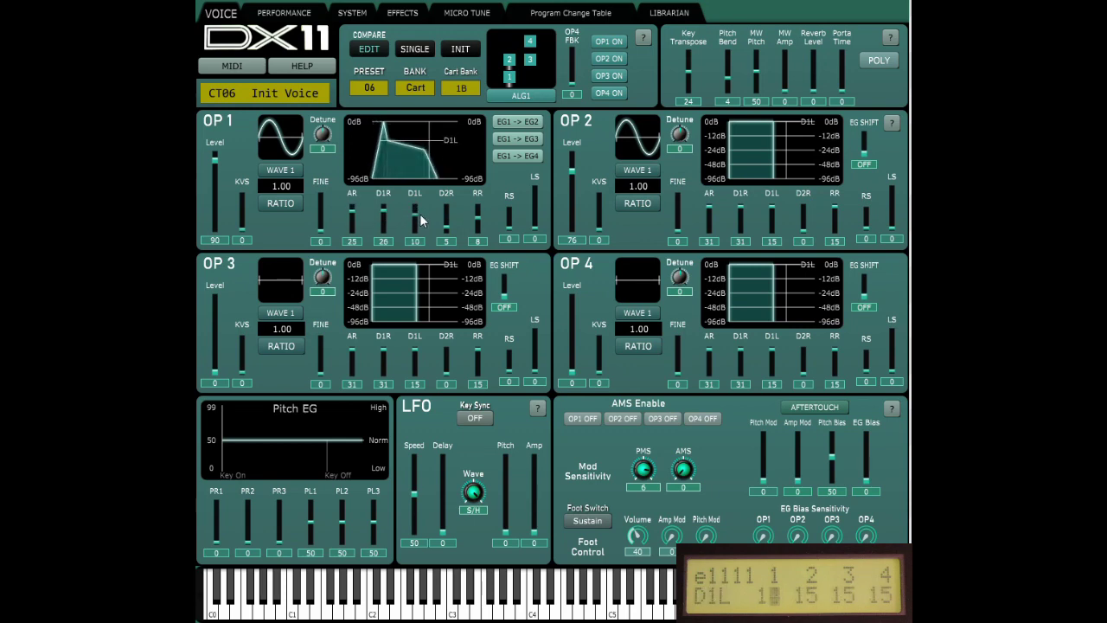
pyautogui.click(512, 605)
pyautogui.click(477, 605)
pyautogui.click(467, 606)
pyautogui.click(567, 610)
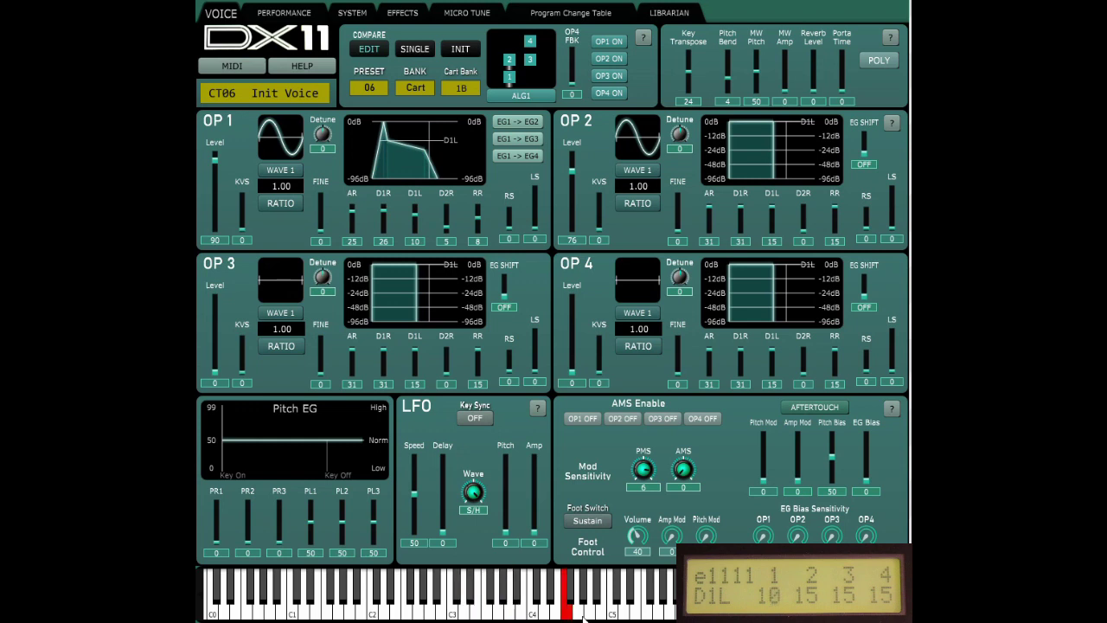
pyautogui.click(670, 610)
pyautogui.click(590, 609)
pyautogui.click(530, 609)
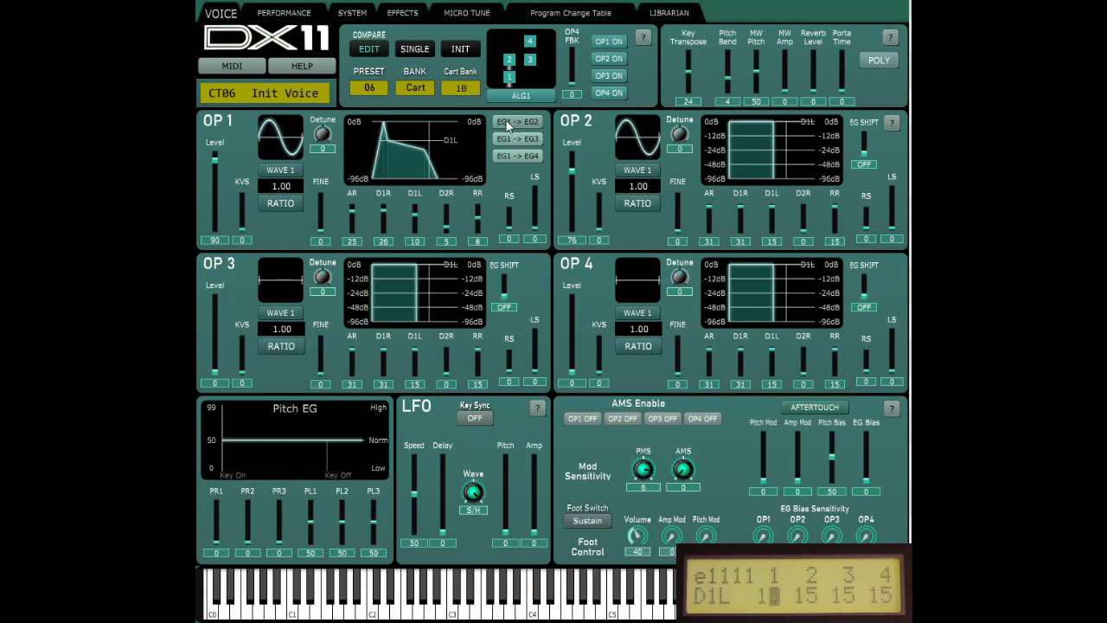
# Copy OP1's envelope onto OP2 and audition the sound
pyautogui.click(530, 122)
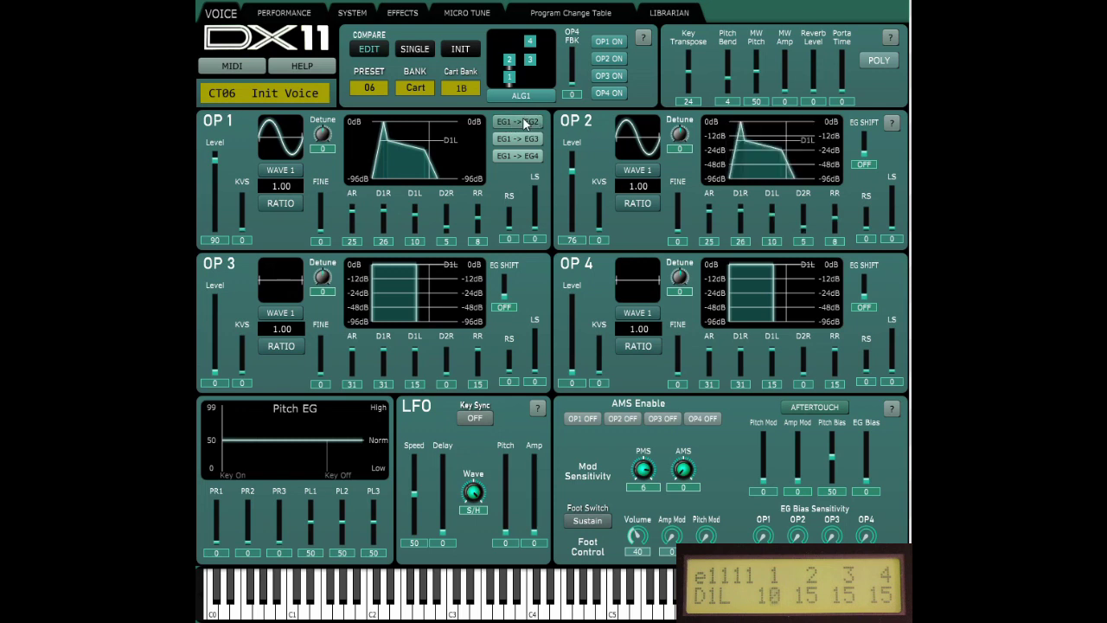
pyautogui.click(567, 610)
pyautogui.click(523, 610)
pyautogui.click(495, 610)
pyautogui.click(475, 610)
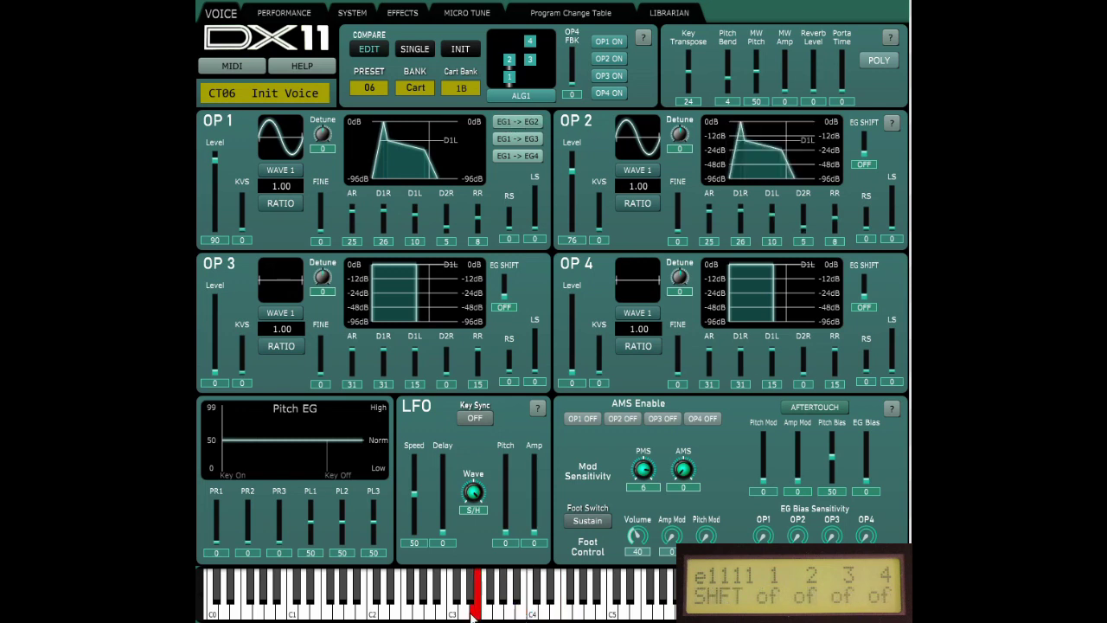
pyautogui.click(397, 610)
# Raise OP3's level to 62 and OP4's to 72, with OP4 feedback at 6
pyautogui.moveTo(217, 376); pyautogui.dragTo(215, 333)
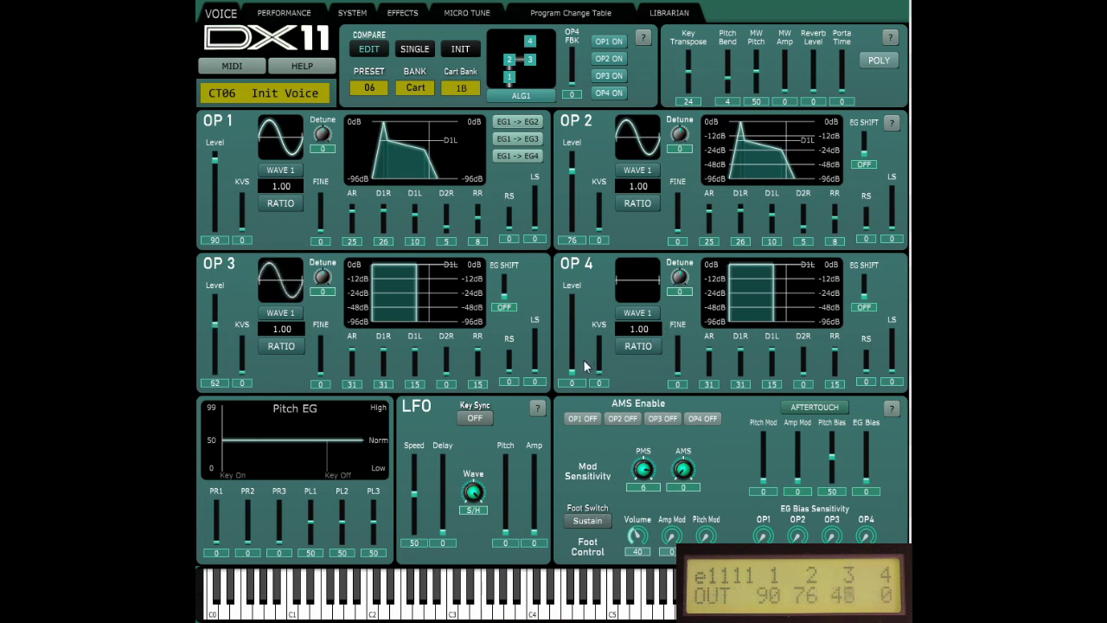
pyautogui.moveTo(572, 373); pyautogui.dragTo(572, 316)
pyautogui.moveTo(613, 605); pyautogui.dragTo(452, 605)
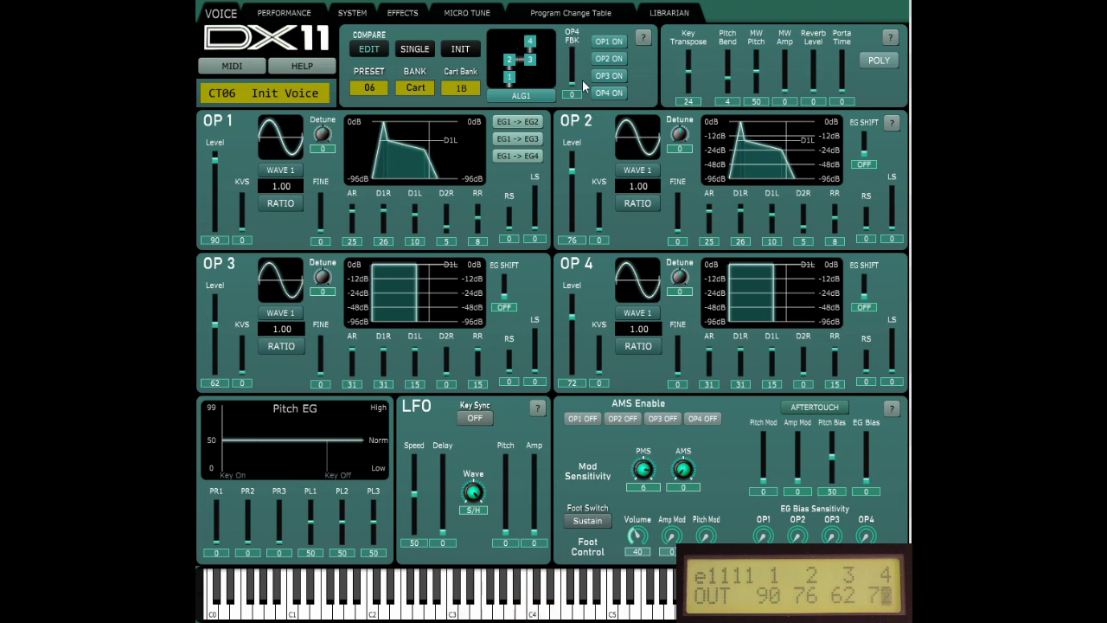
pyautogui.moveTo(578, 80); pyautogui.dragTo(578, 52)
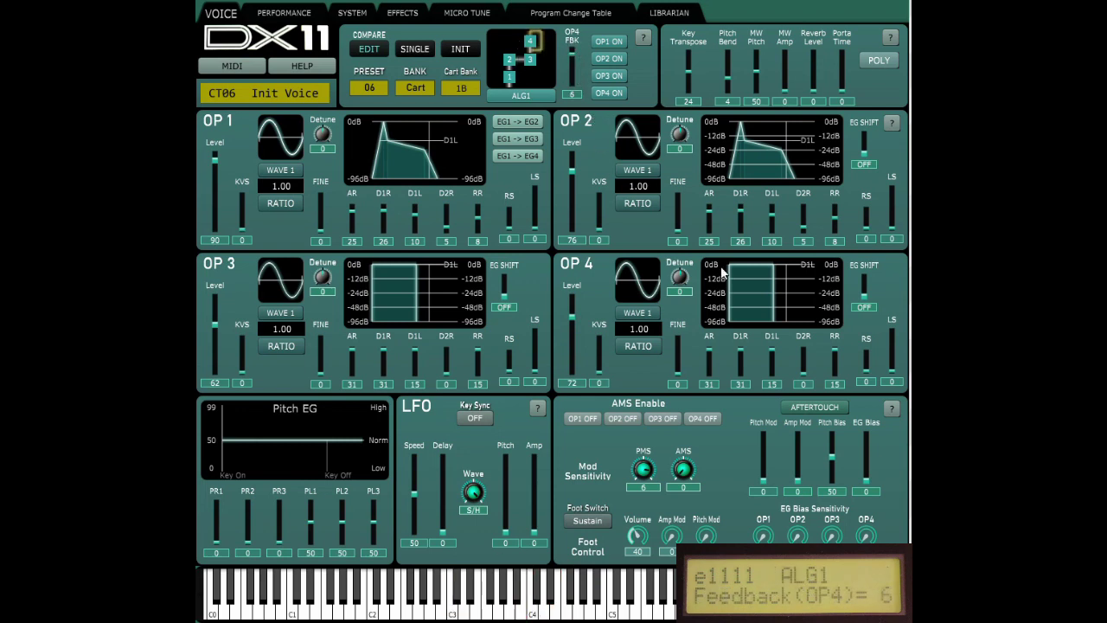
pyautogui.moveTo(652, 597); pyautogui.dragTo(450, 611)
# Copy OP1's envelope onto OP3 and OP4 and play a run to hear it
pyautogui.click(525, 138)
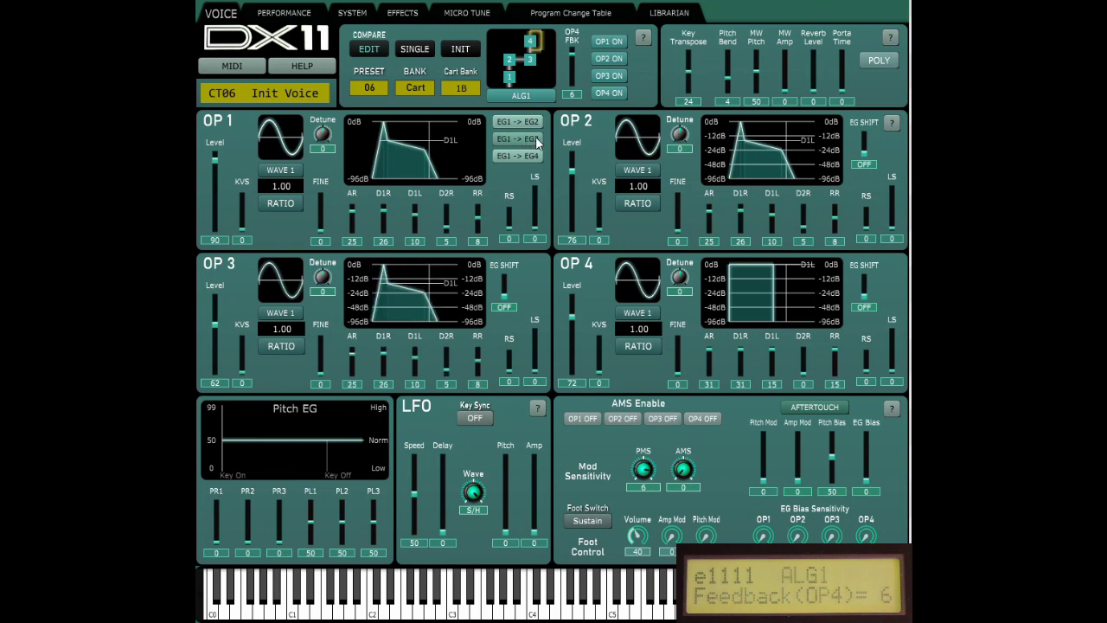
pyautogui.click(518, 153)
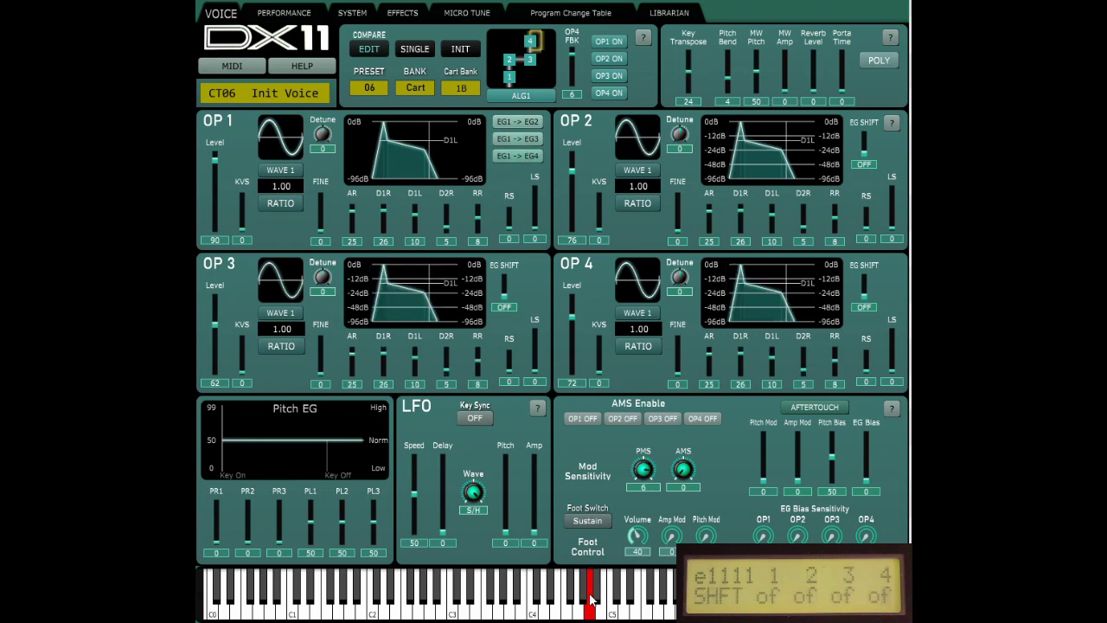
pyautogui.moveTo(522, 610); pyautogui.dragTo(492, 611)
# Play notes with operator 4 muted and then unmuted to compare the sound
pyautogui.click(609, 94)
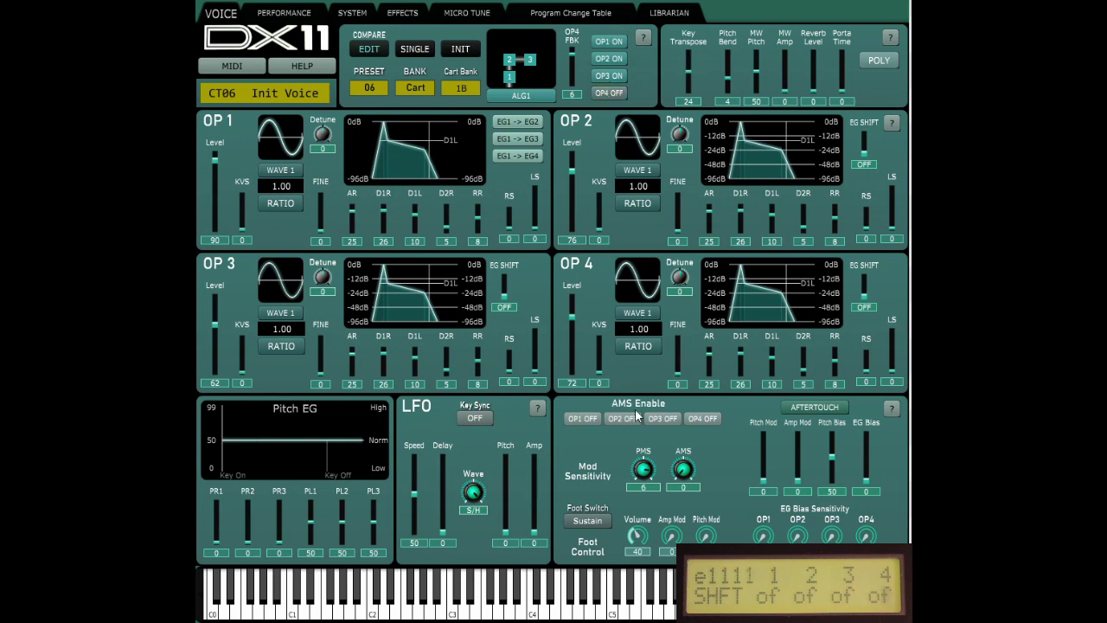
pyautogui.click(558, 612)
pyautogui.moveTo(558, 612); pyautogui.dragTo(489, 611)
pyautogui.click(609, 93)
pyautogui.click(586, 579)
pyautogui.moveTo(586, 580); pyautogui.dragTo(511, 610)
# Raise OP4's level to 93, compare again with it muted, and leave it on
pyautogui.moveTo(570, 313); pyautogui.dragTo(571, 301)
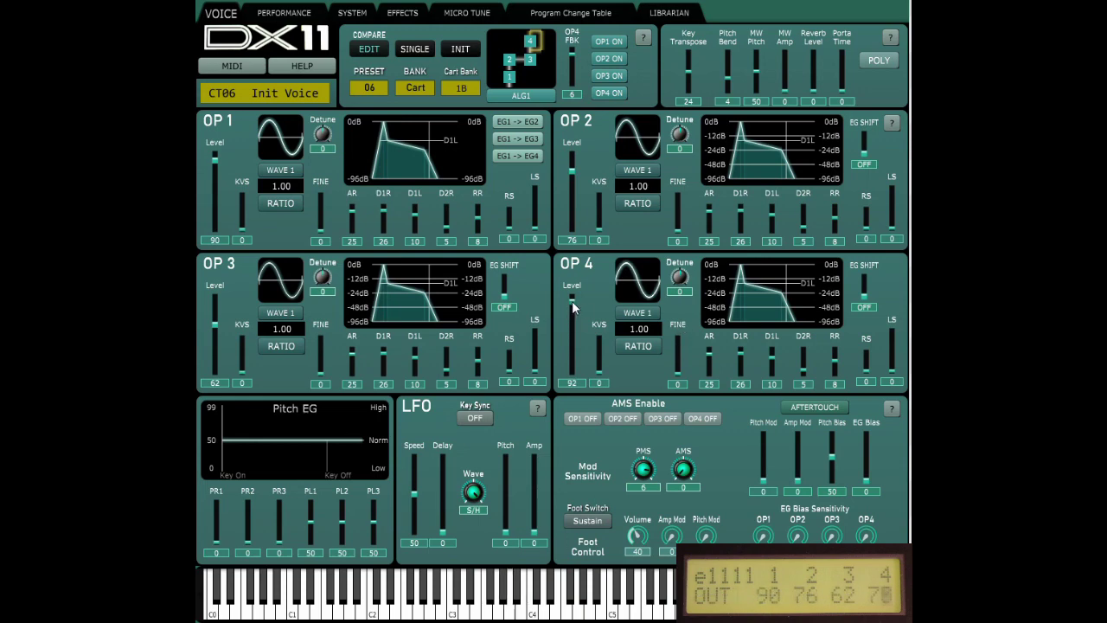
pyautogui.click(578, 606)
pyautogui.click(515, 611)
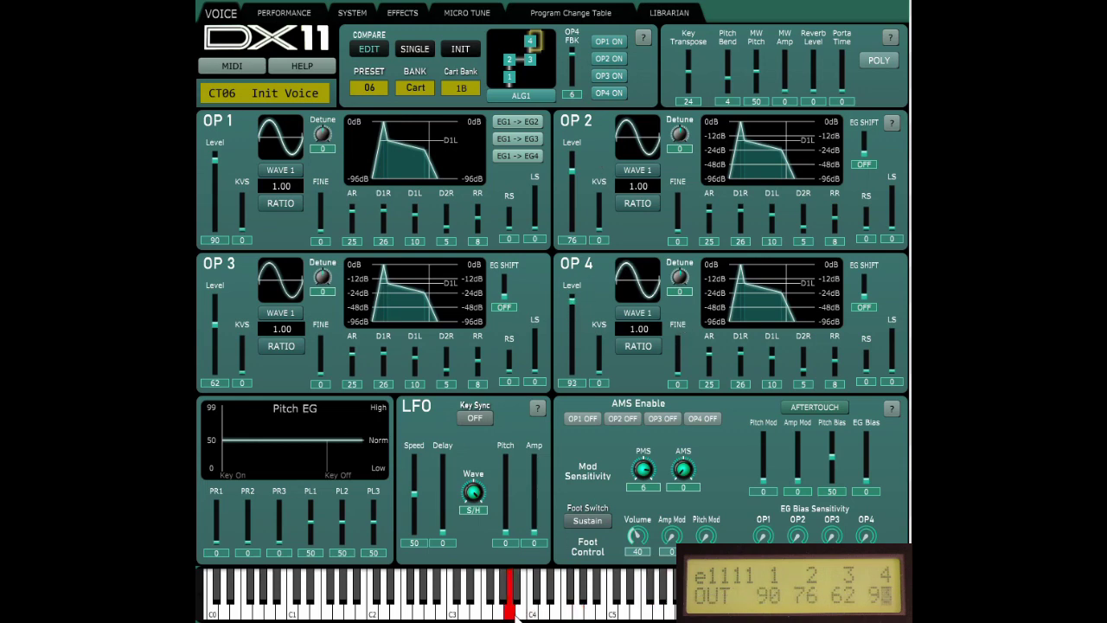
pyautogui.click(610, 91)
pyautogui.click(532, 610)
pyautogui.click(509, 610)
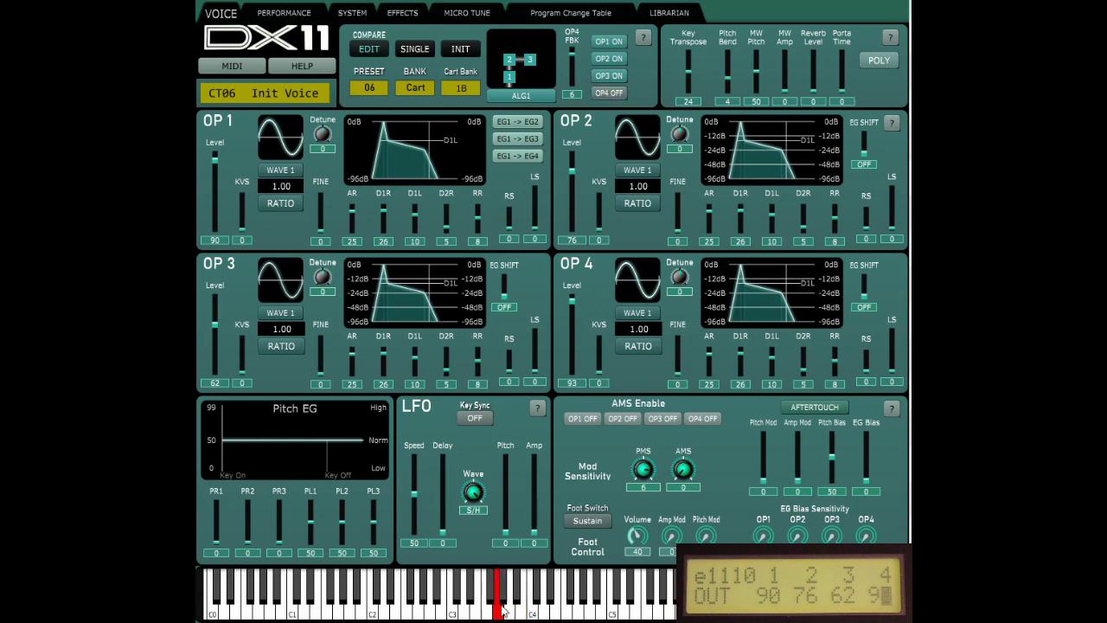
pyautogui.click(611, 92)
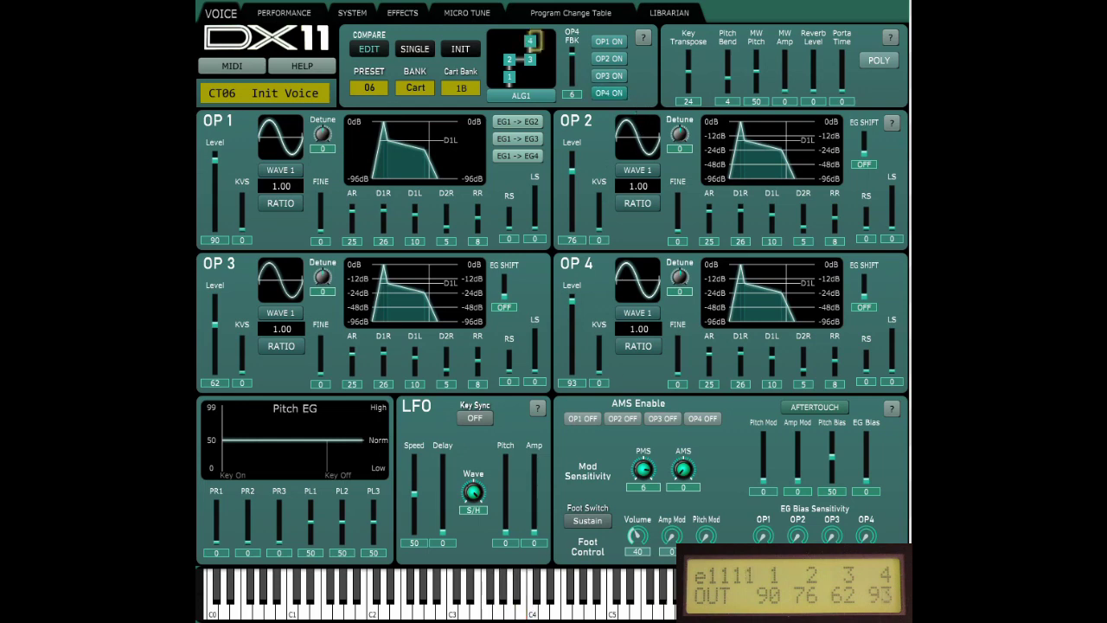
pyautogui.click(636, 605)
pyautogui.click(593, 606)
# Set pitch EG to PL1 78, PL2 30, PR1 50, PR2 51, audition it, then switch to mono
pyautogui.moveTo(310, 522); pyautogui.dragTo(341, 532)
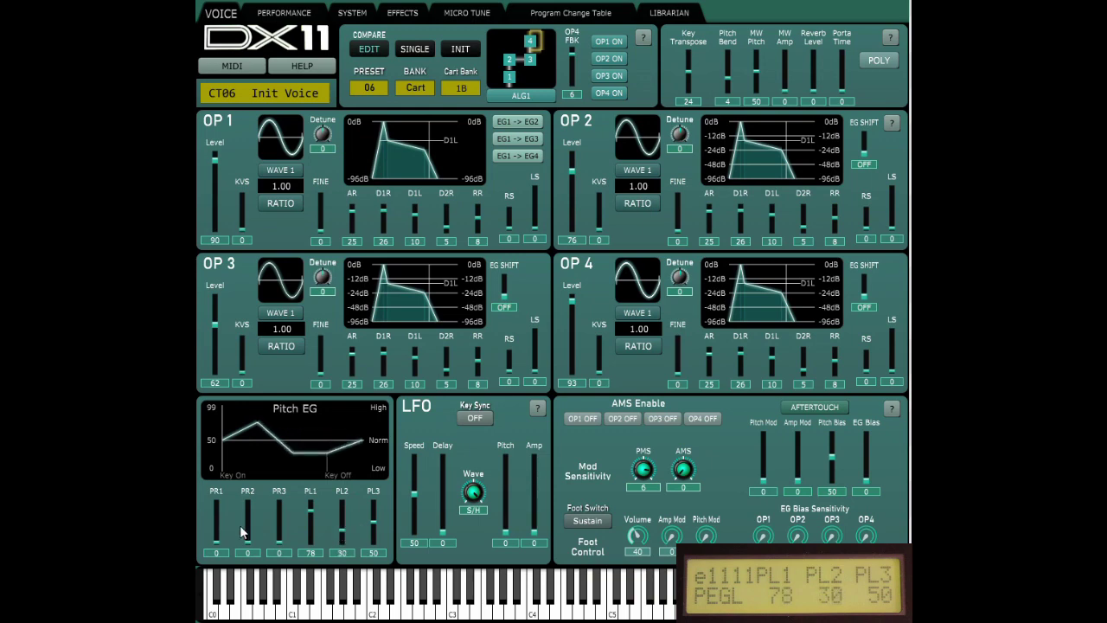
pyautogui.moveTo(239, 525)
pyautogui.mouseDown()
pyautogui.moveTo(255, 520)
pyautogui.moveTo(219, 521)
pyautogui.mouseUp()
pyautogui.moveTo(440, 597); pyautogui.dragTo(552, 607)
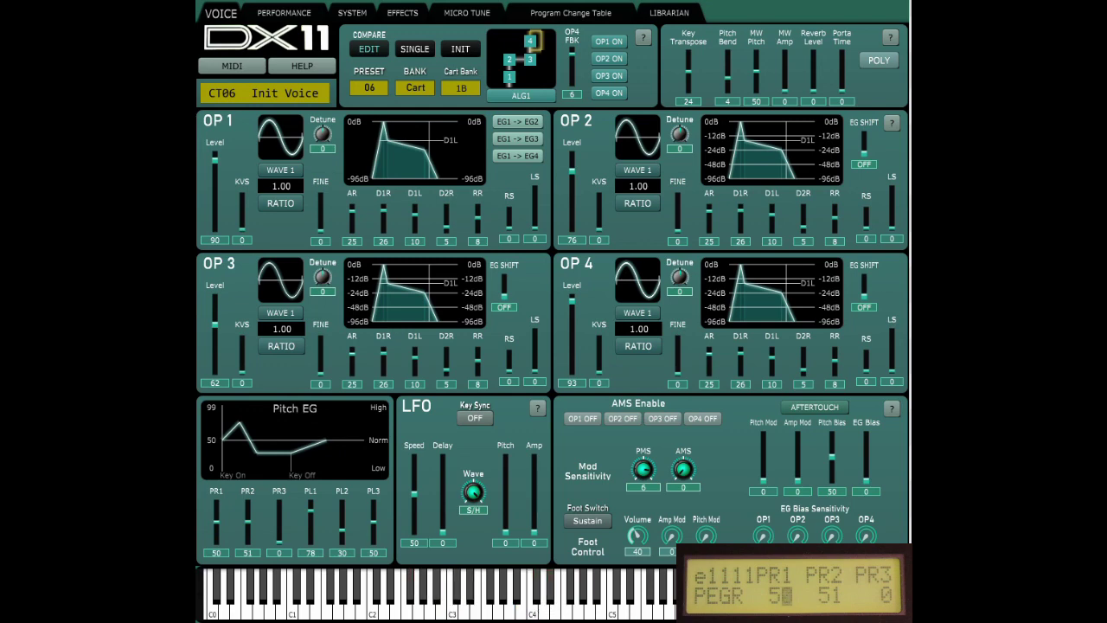
pyautogui.moveTo(294, 606); pyautogui.dragTo(332, 603)
pyautogui.click(882, 62)
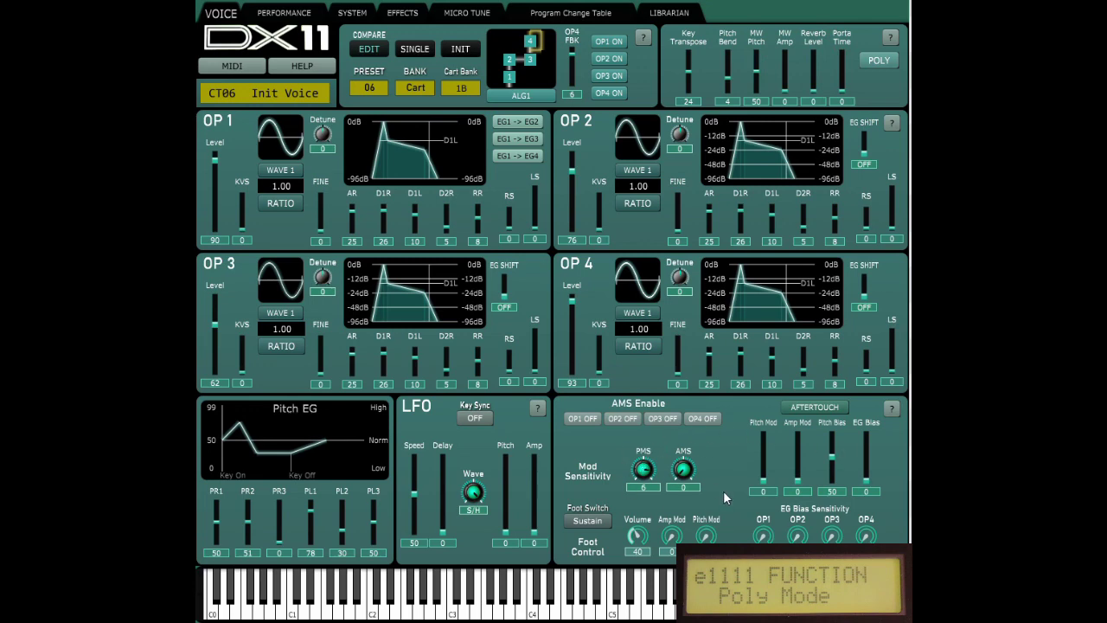
# Check aftertouch sensitivity, then view the Performance page with PF01 ChicoryTip loaded
pyautogui.click(813, 408)
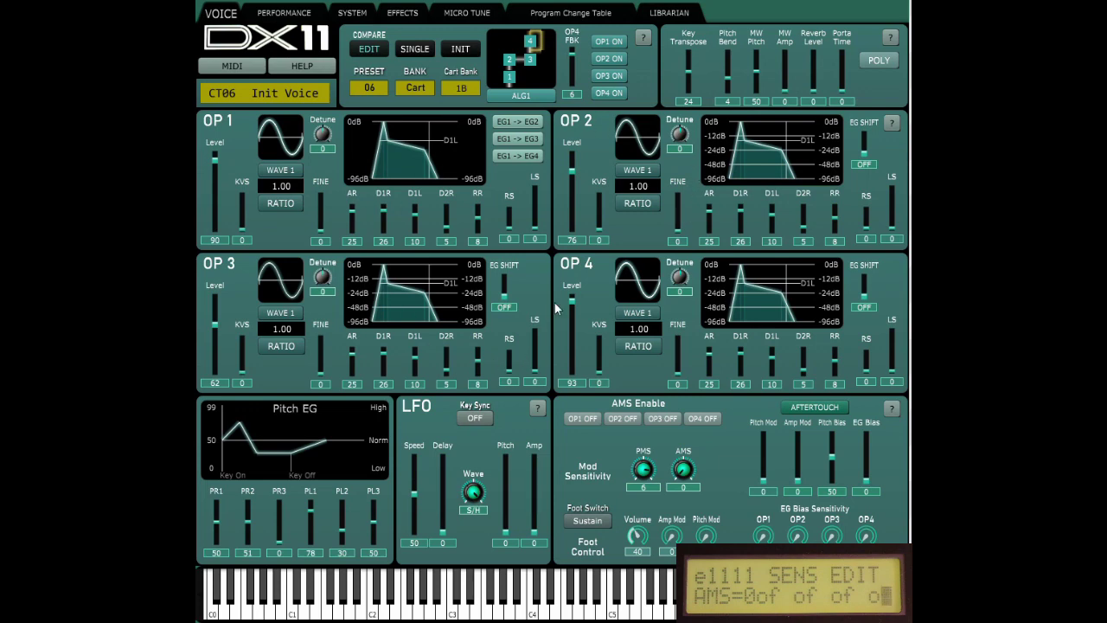
pyautogui.click(284, 13)
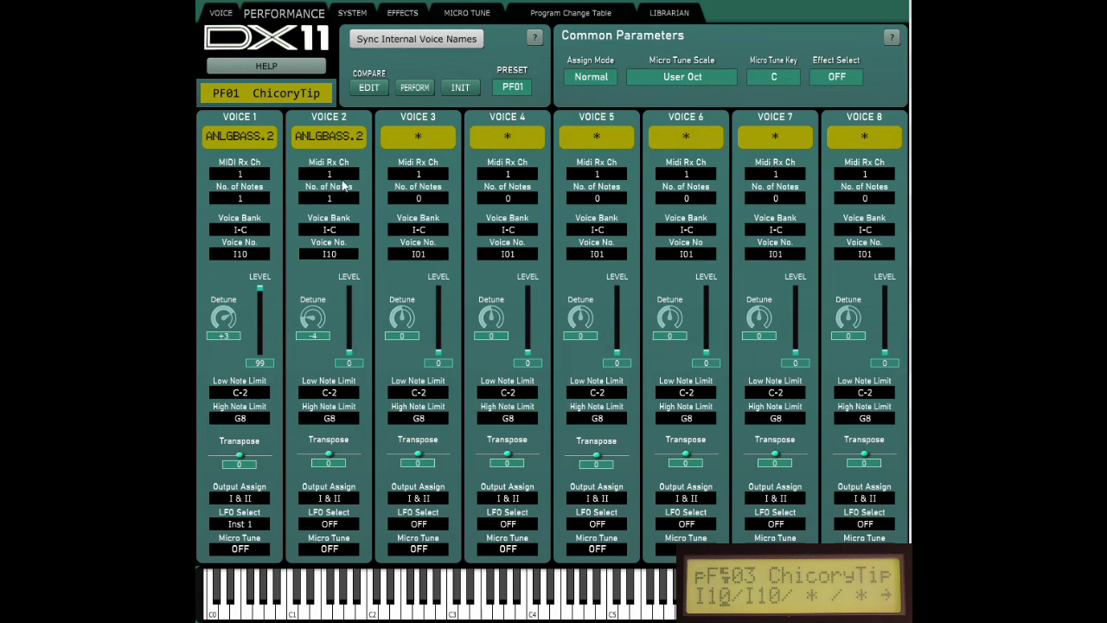
# Initialize the performance, sync the internal voice names, and assign I03 SYNTHBASS2 to Voice 1
pyautogui.click(461, 89)
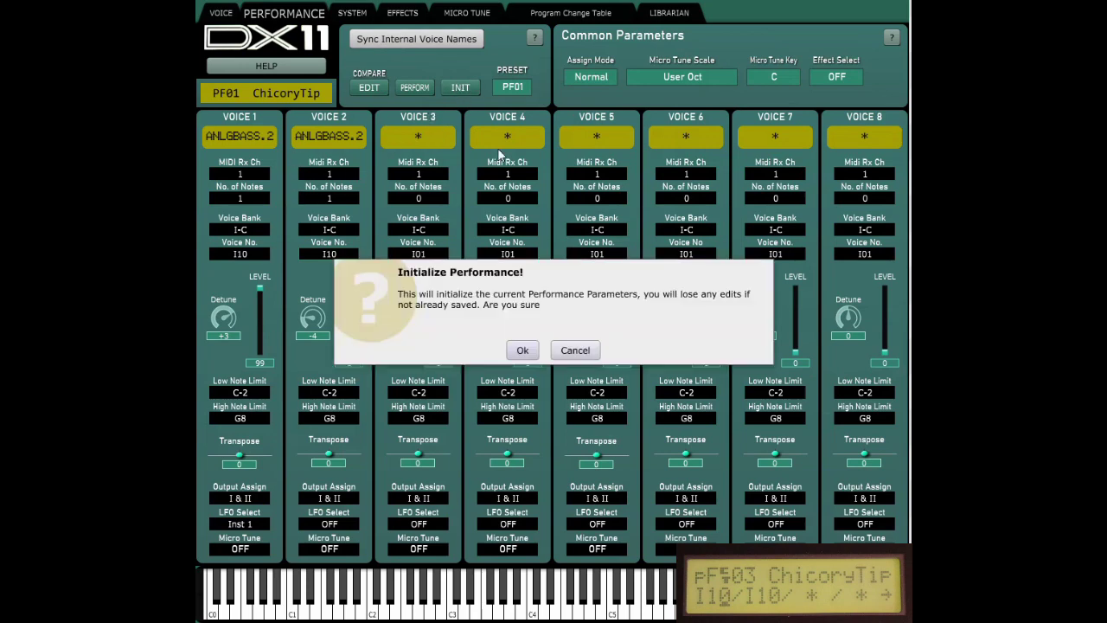
pyautogui.click(528, 350)
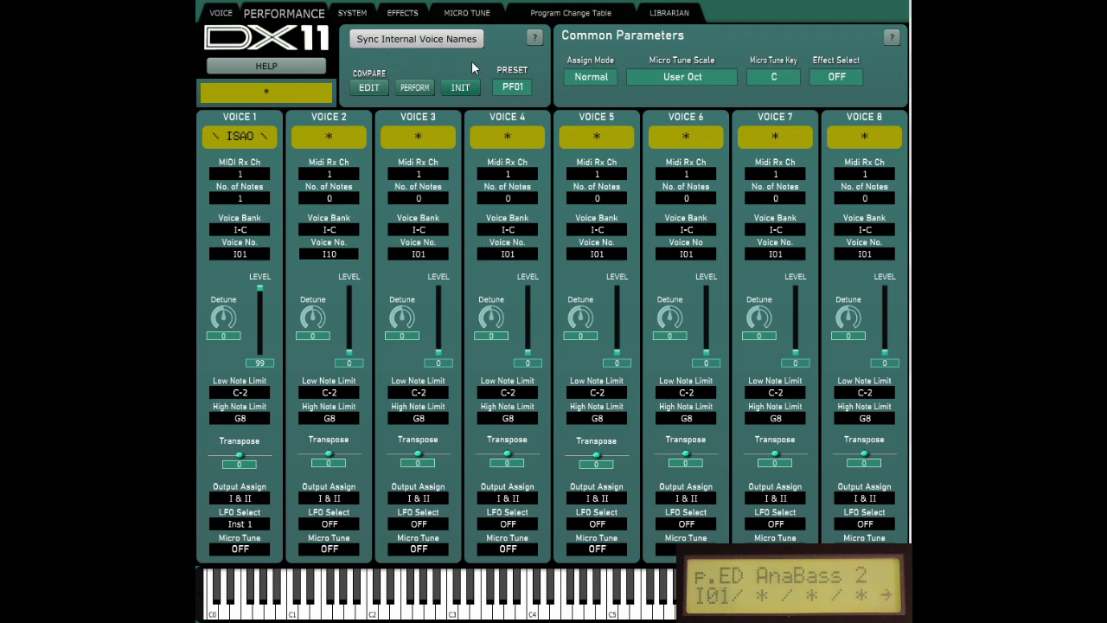
pyautogui.click(412, 39)
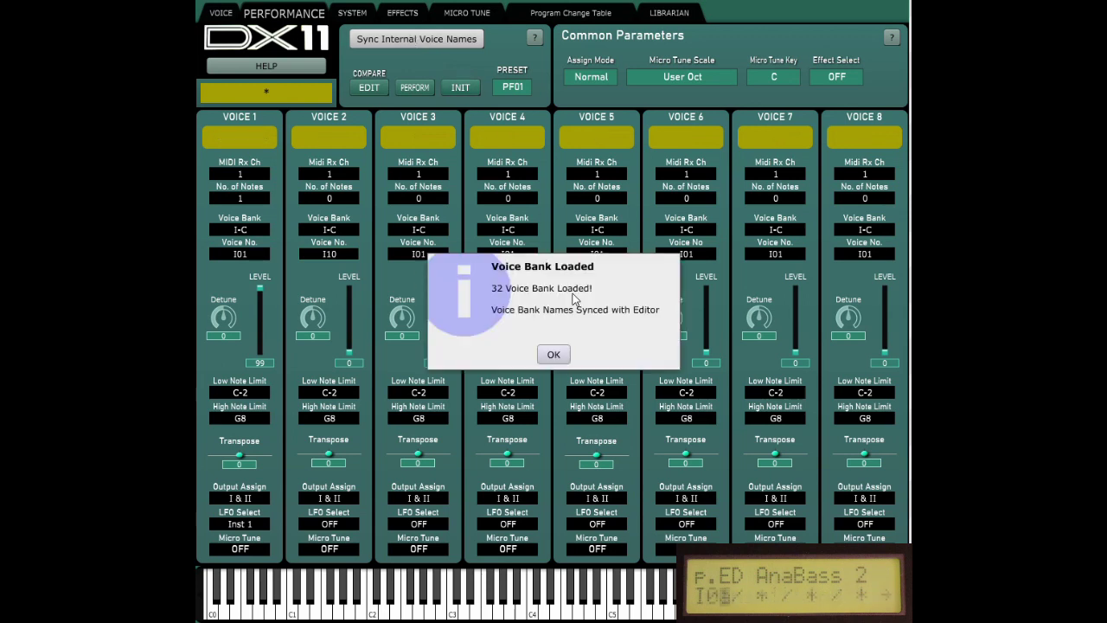
pyautogui.click(554, 354)
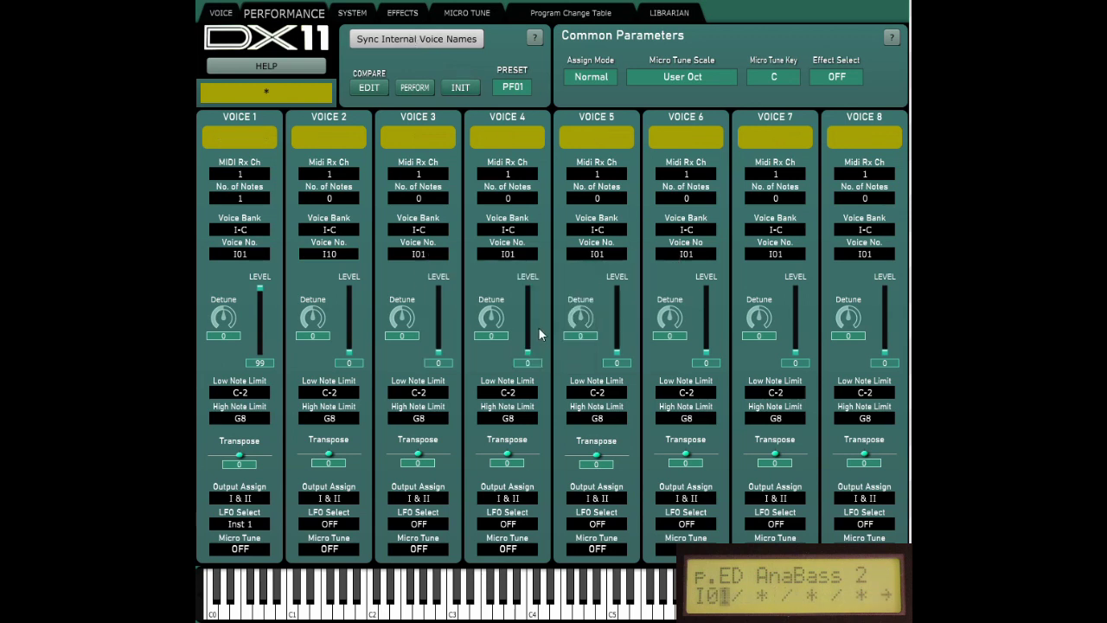
pyautogui.click(238, 255)
pyautogui.click(237, 276)
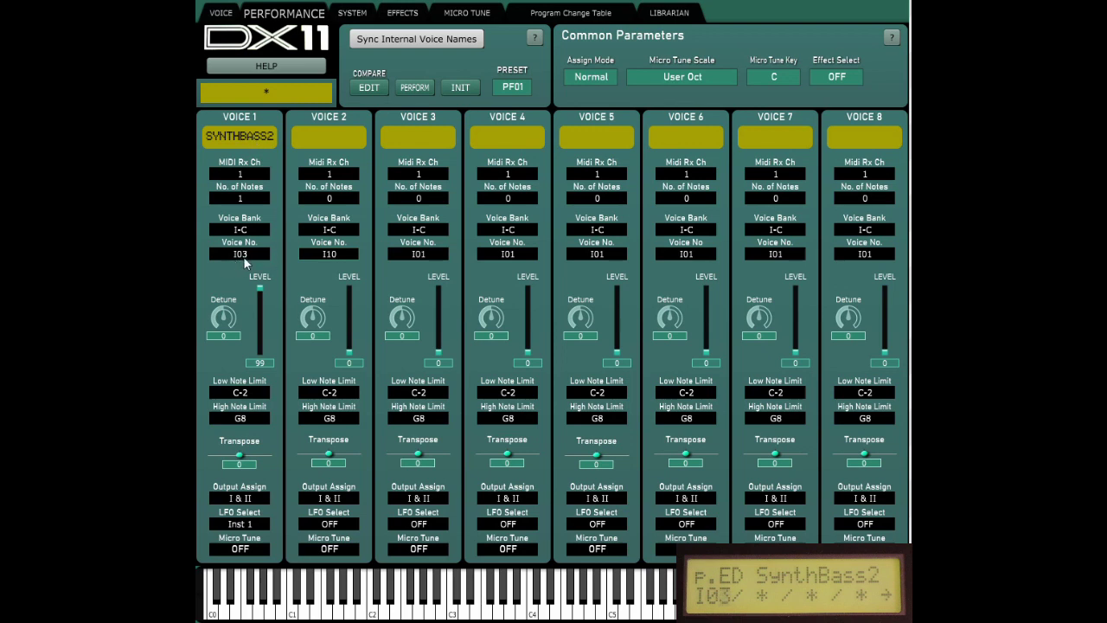
# Give Voice 2 one note of polyphony and assign it voice I03, SYNTHBASS2
pyautogui.click(328, 200)
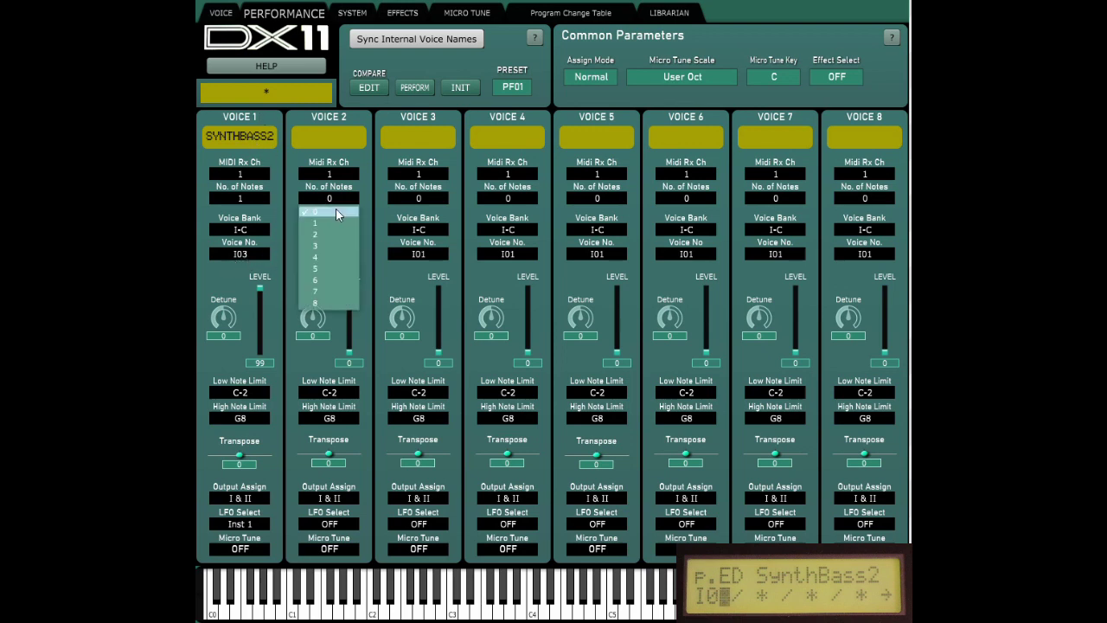
pyautogui.click(326, 224)
pyautogui.click(329, 254)
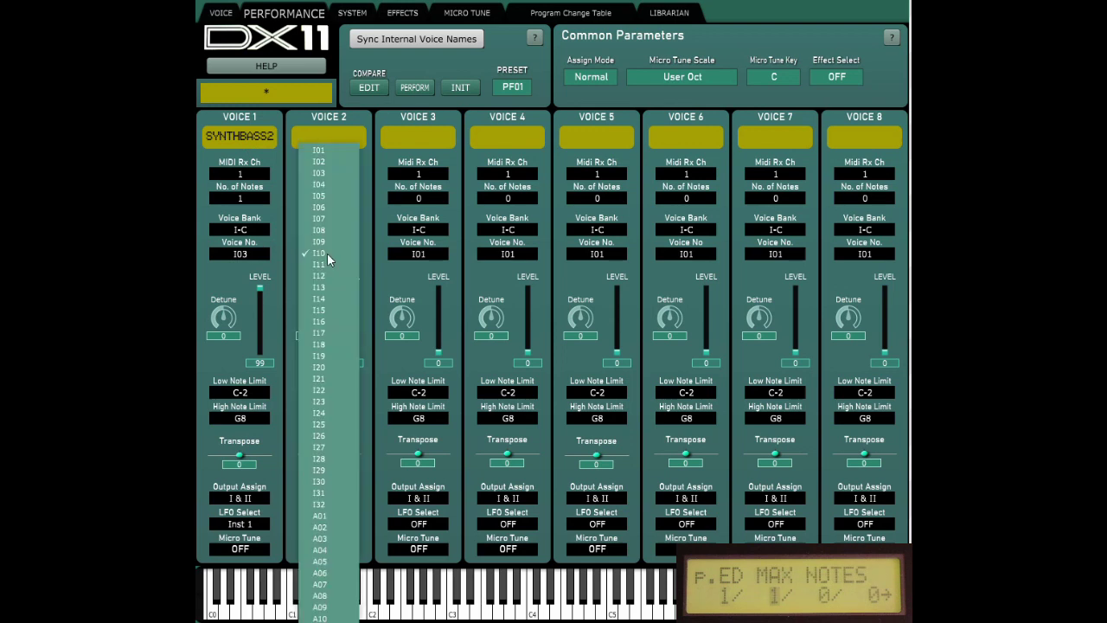
pyautogui.click(328, 174)
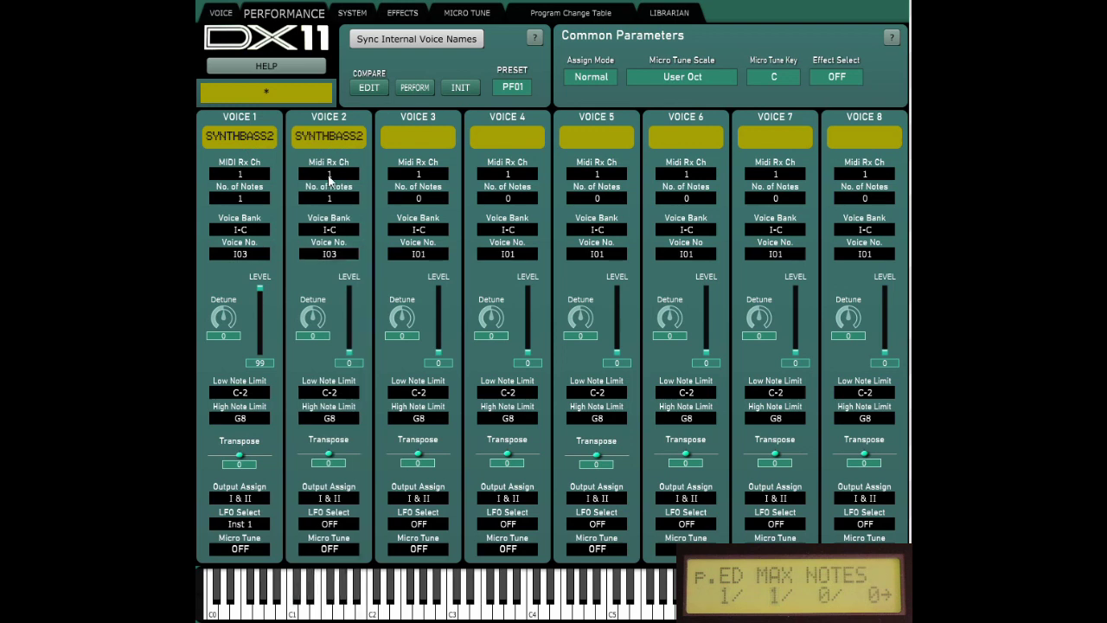
# Detune Voice 1 to -4 and Voice 2 to +4, raise Voice 2 level to 94, and audition
pyautogui.moveTo(224, 318); pyautogui.dragTo(224, 331)
pyautogui.moveTo(310, 321); pyautogui.dragTo(327, 305)
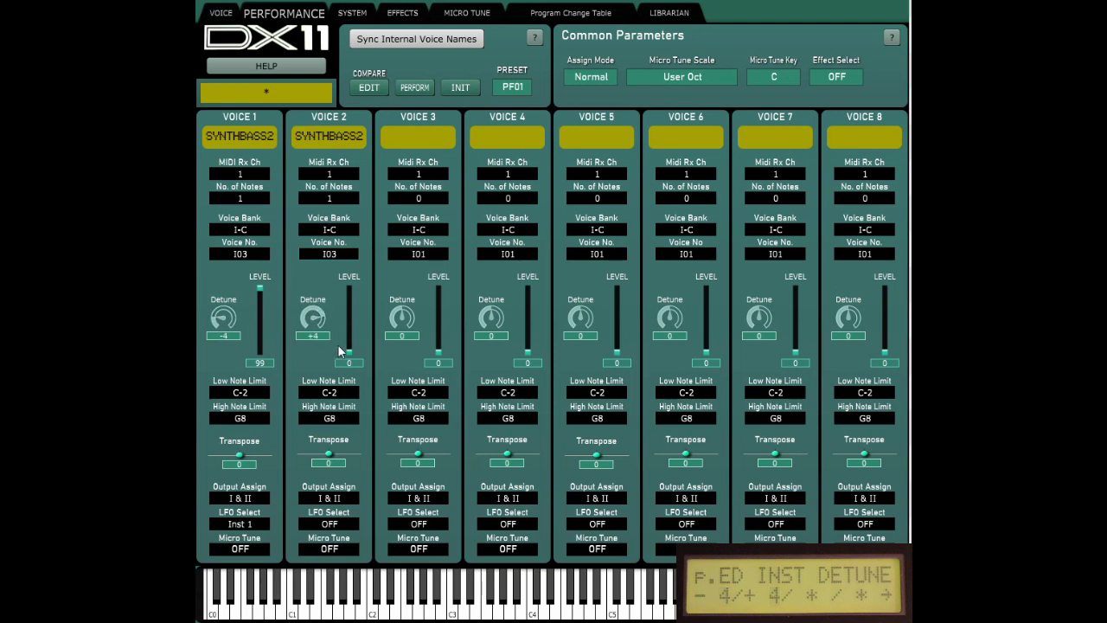
pyautogui.moveTo(349, 351); pyautogui.dragTo(354, 299)
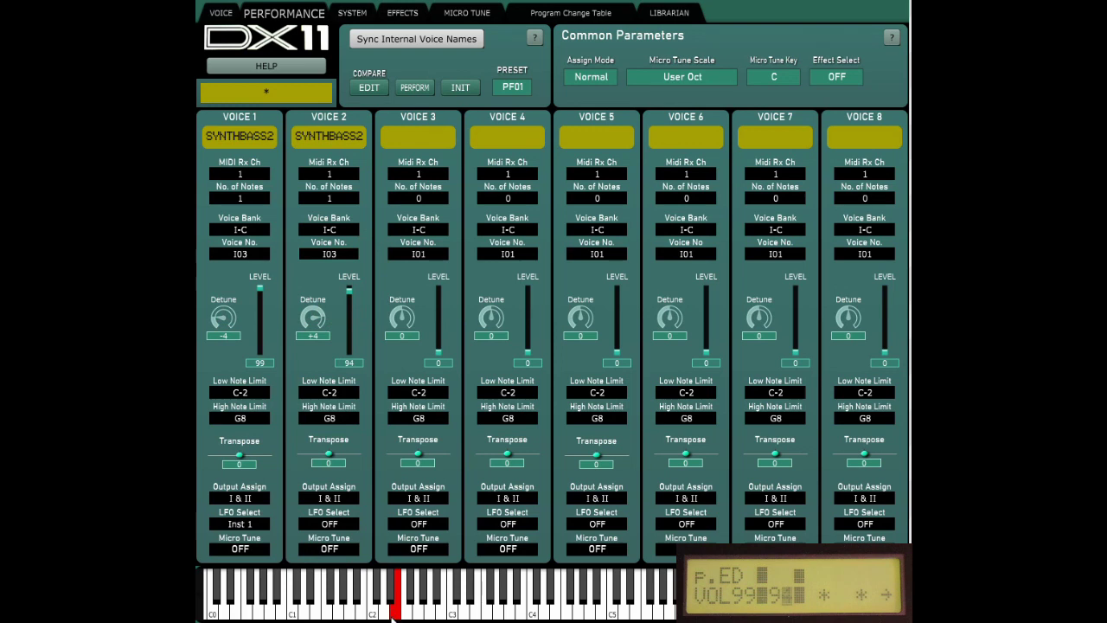
pyautogui.click(529, 610)
# Read and dismiss the Performance help and the Performance Section help messages
pyautogui.click(291, 65)
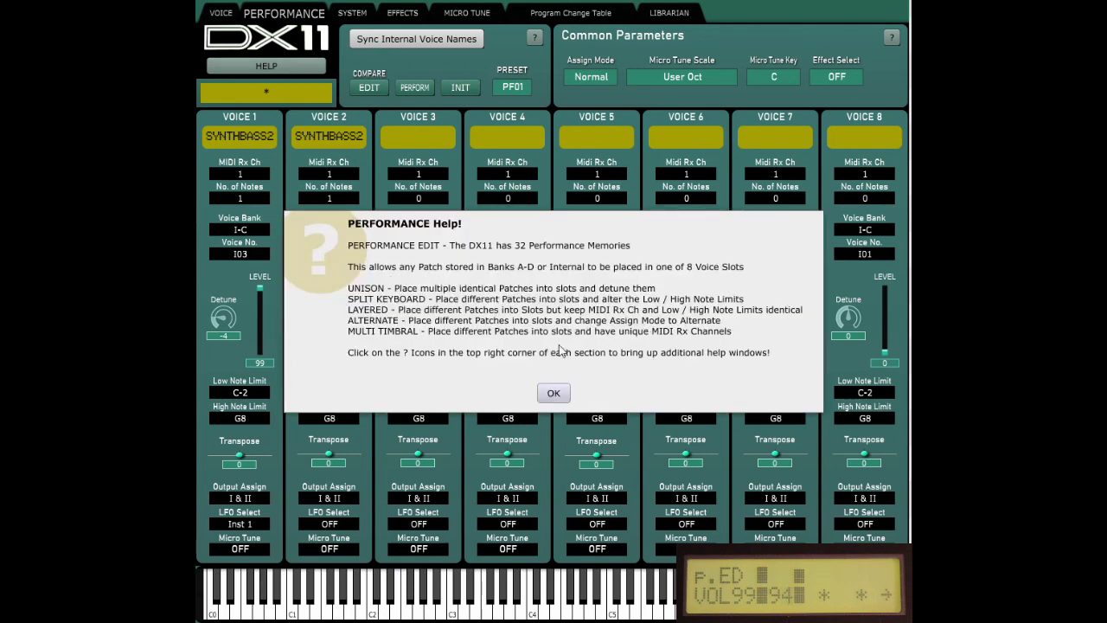
pyautogui.click(554, 393)
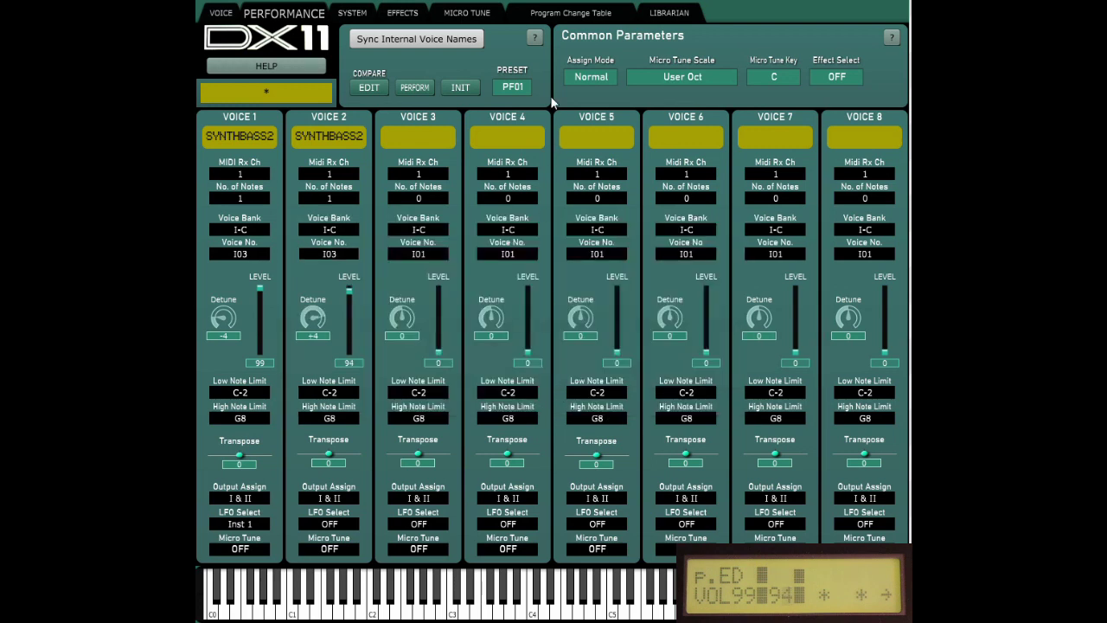
pyautogui.click(535, 38)
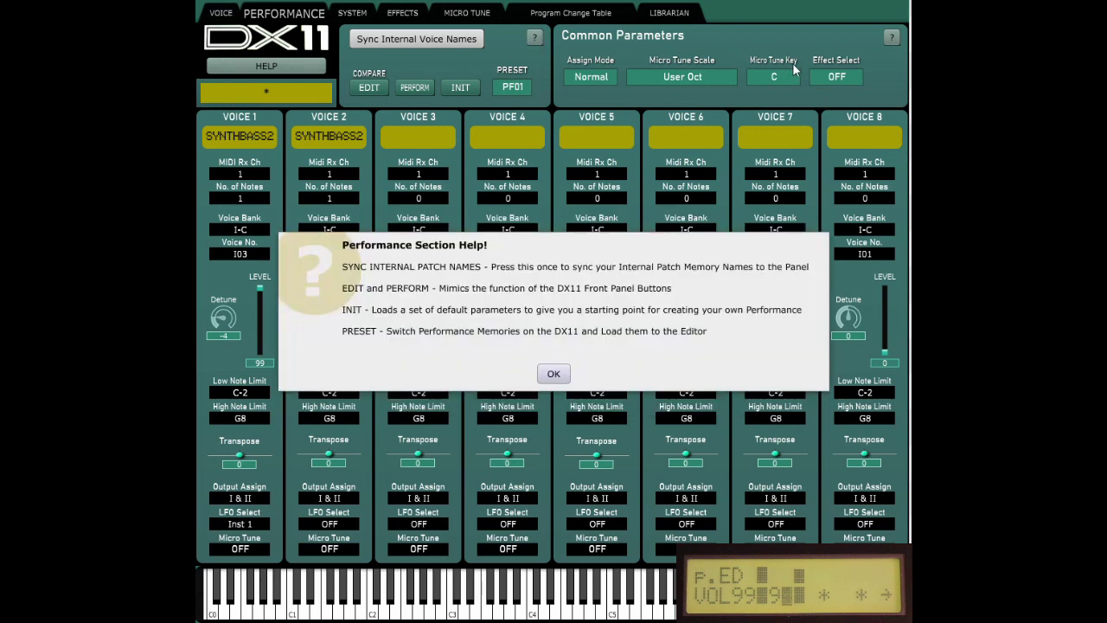
pyautogui.click(563, 375)
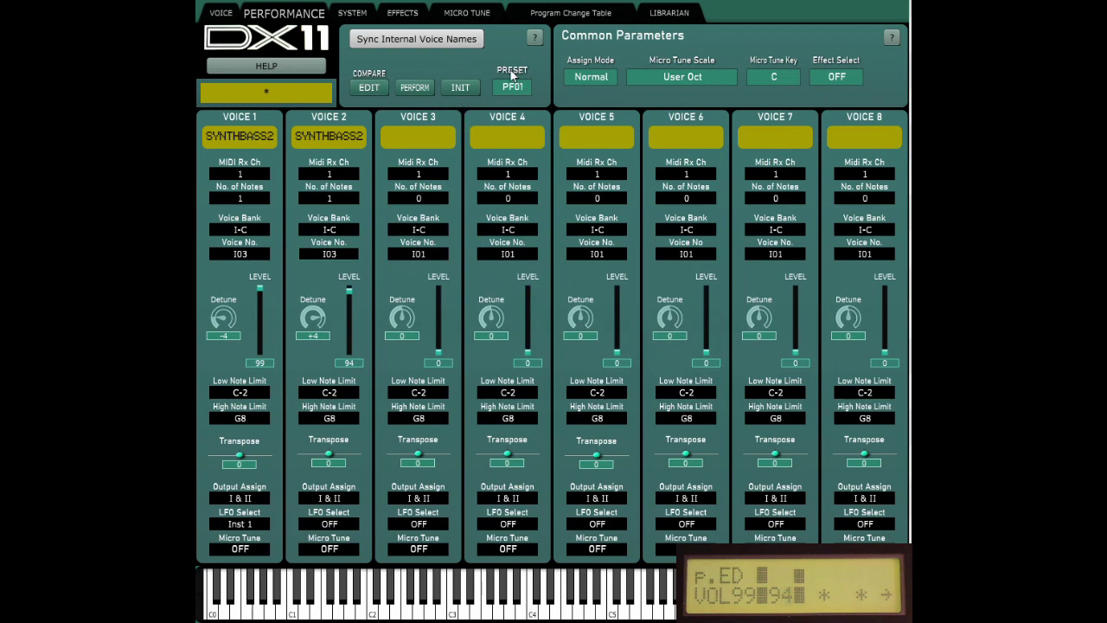
# Browse the System and Effects pages, keep performance Effect Select at OFF, and end on Effects
pyautogui.click(352, 13)
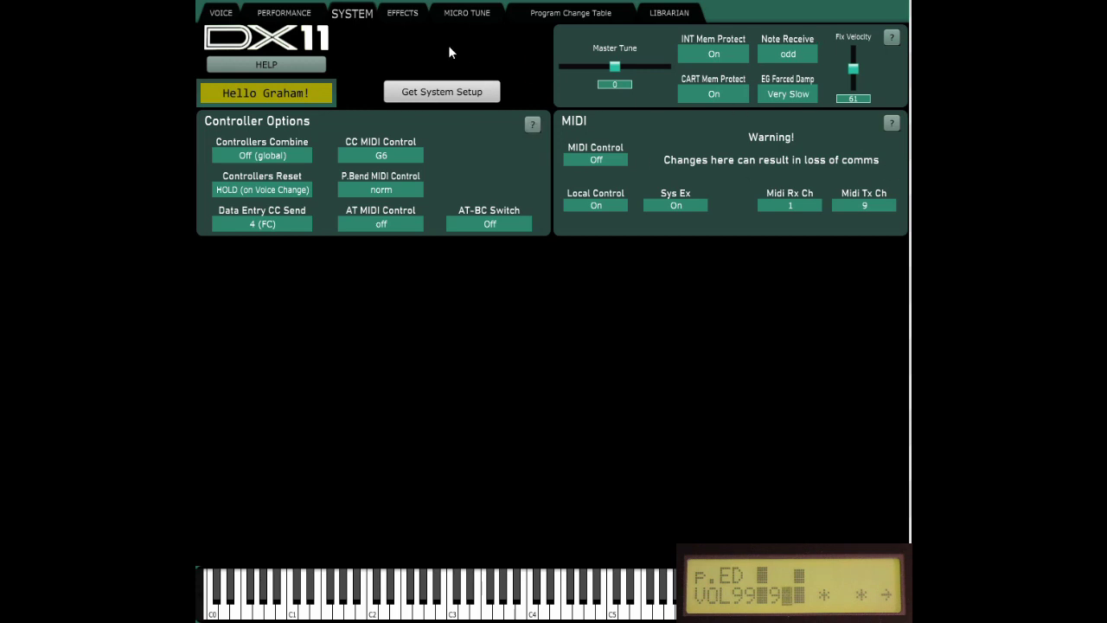
pyautogui.click(403, 14)
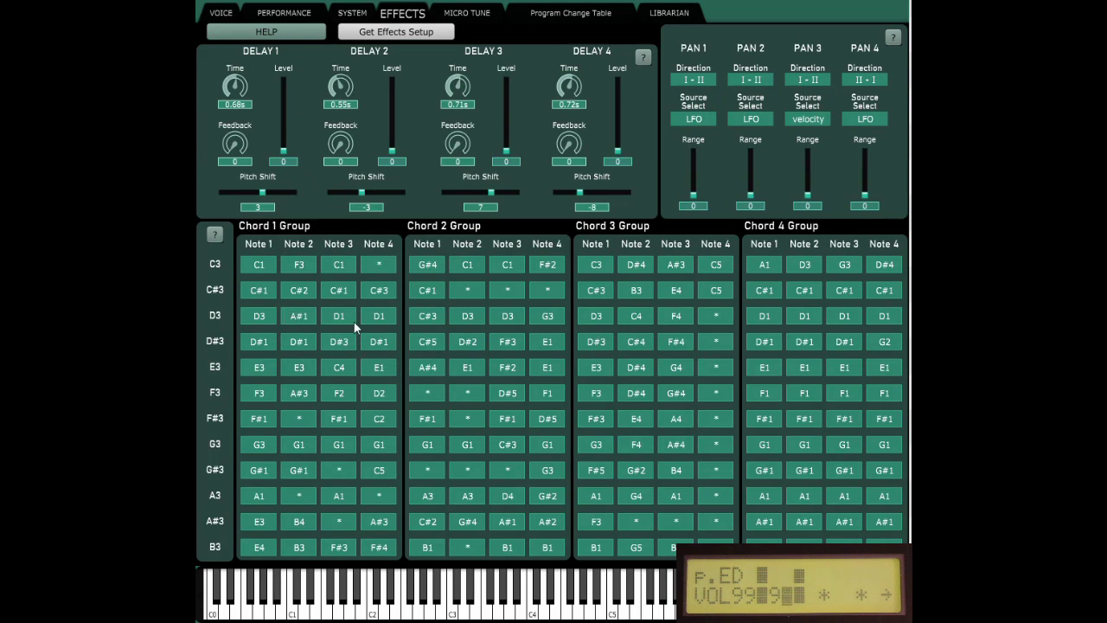
pyautogui.click(305, 15)
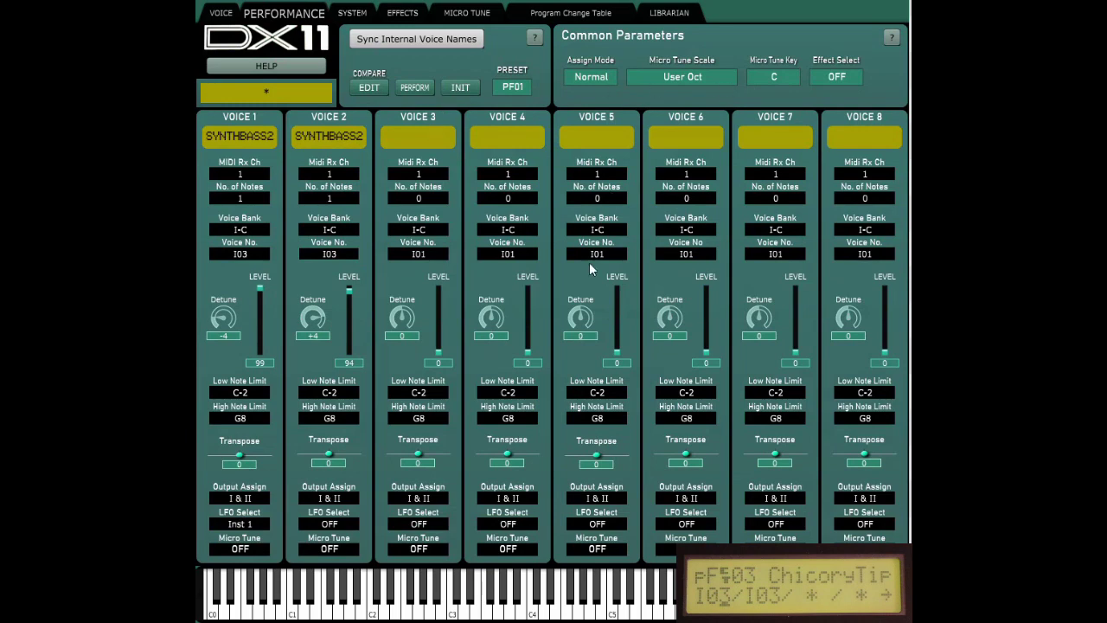
pyautogui.click(837, 78)
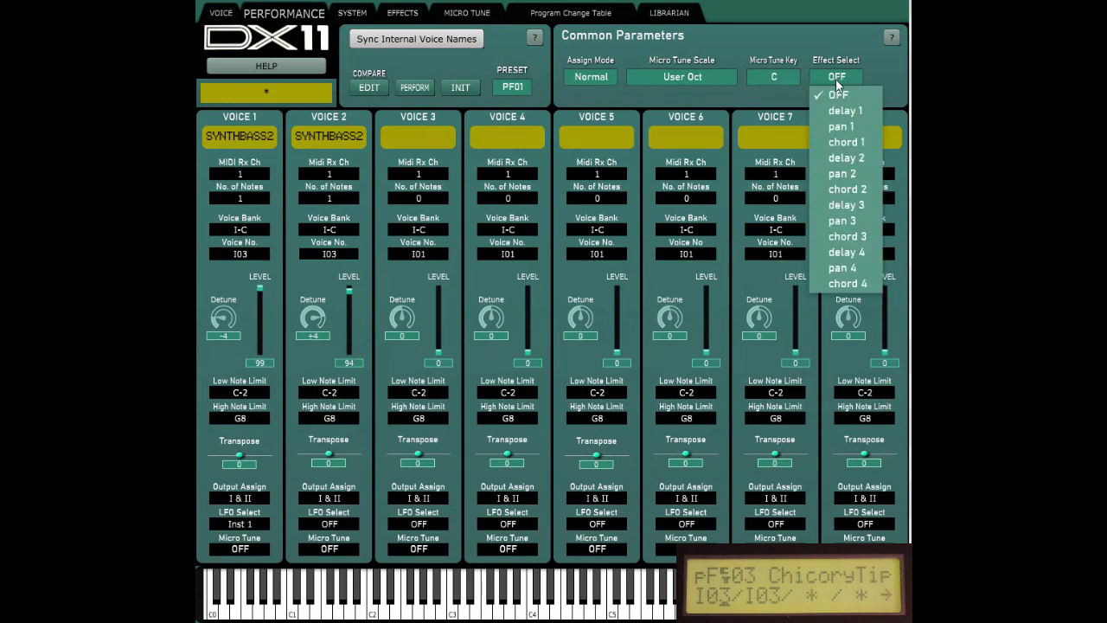
pyautogui.click(873, 63)
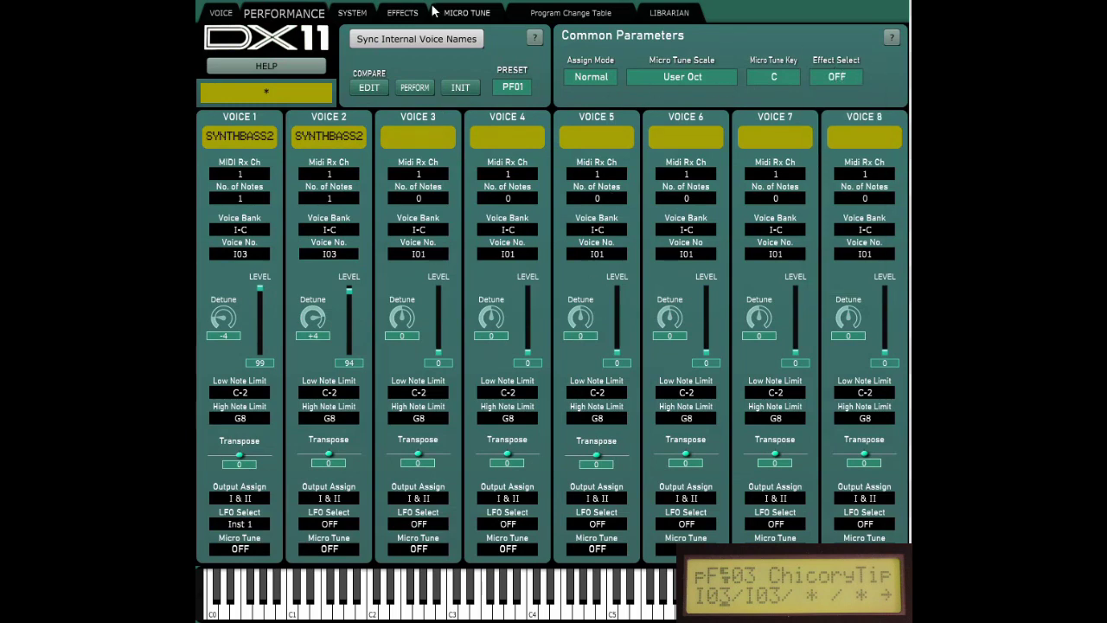
pyautogui.click(403, 14)
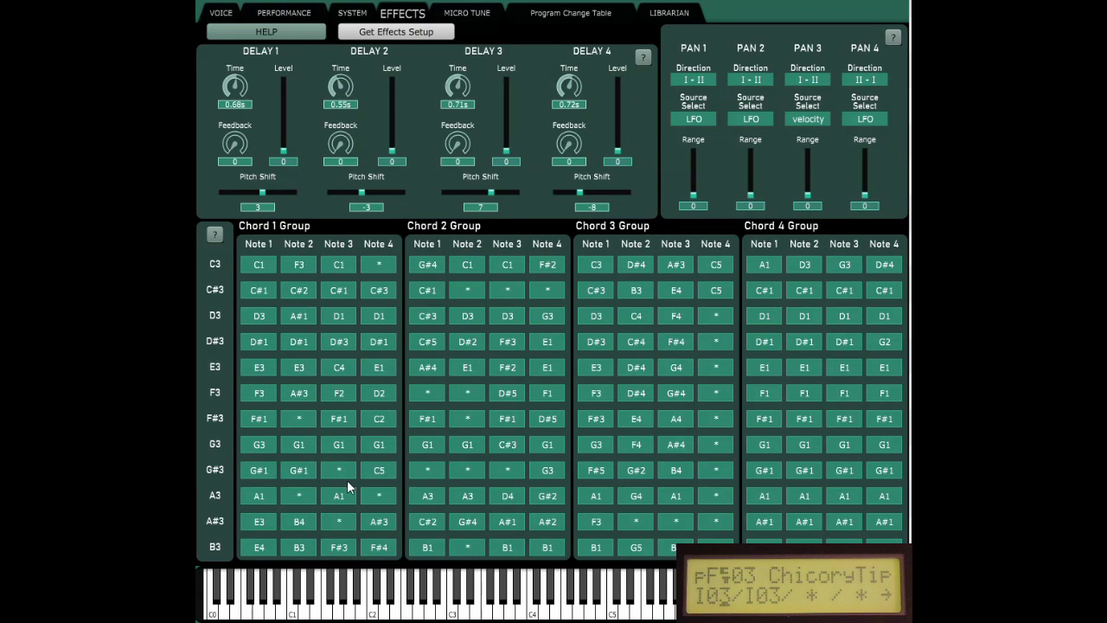
# On the Micro Tune page, try the Pure (major) octave scale in the key of D
pyautogui.click(472, 15)
pyautogui.click(276, 166)
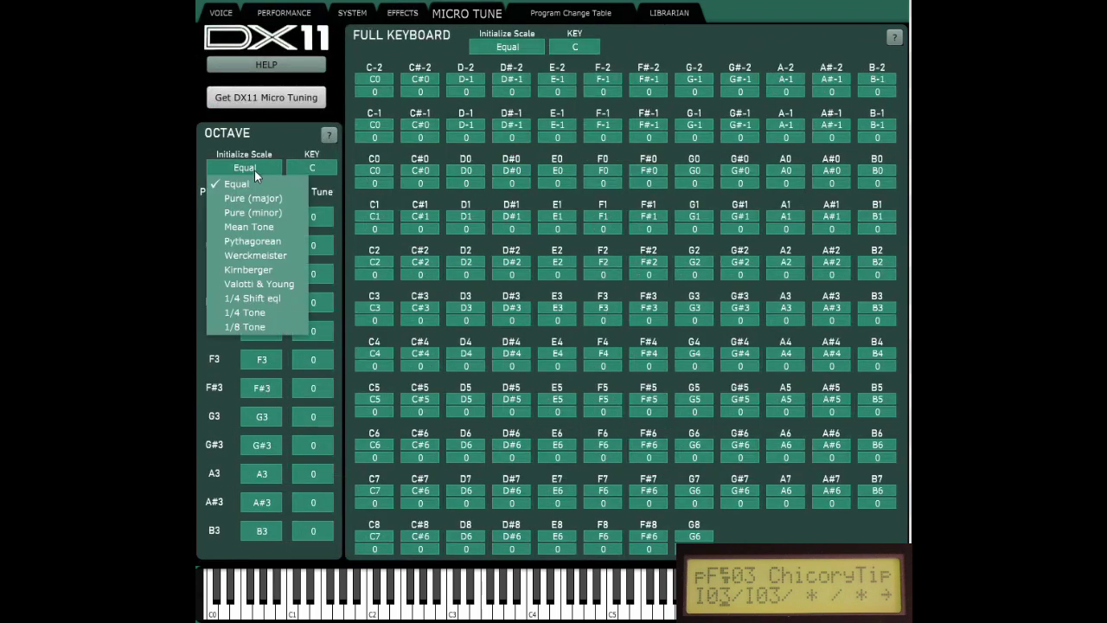
pyautogui.click(256, 197)
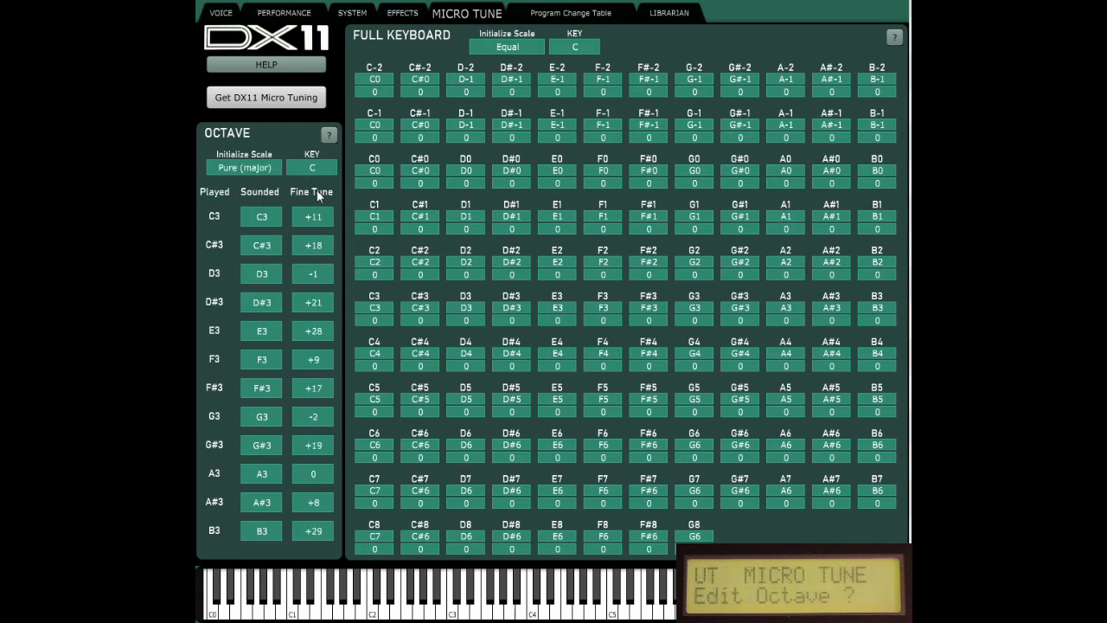
pyautogui.click(312, 167)
pyautogui.click(312, 212)
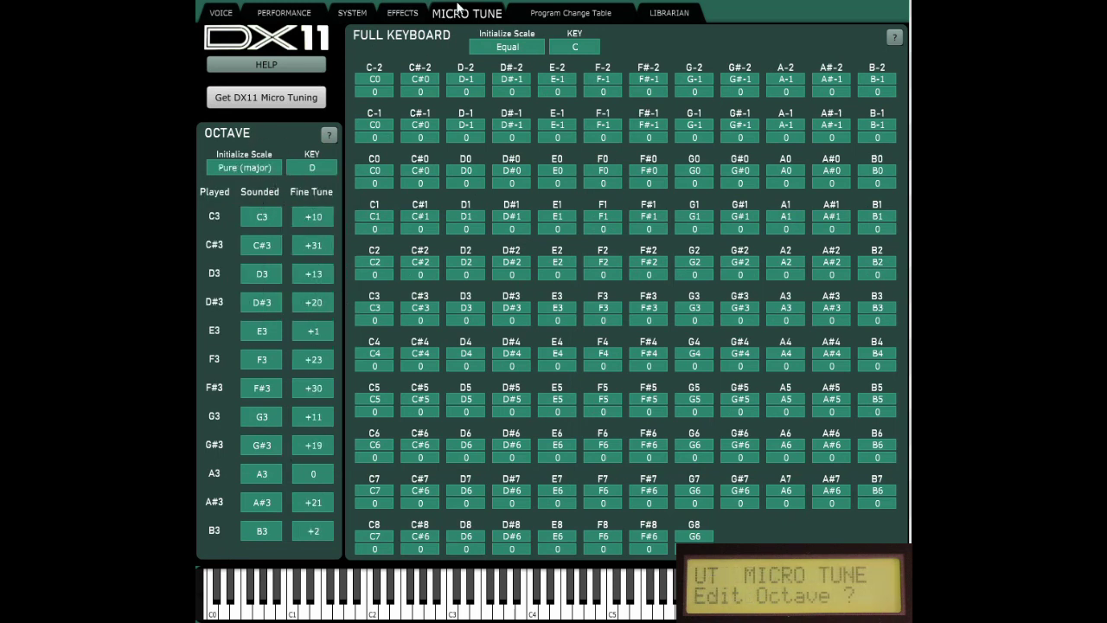
# Revert the octave scale to Equal in C and keep the full keyboard scale at Equal
pyautogui.click(252, 173)
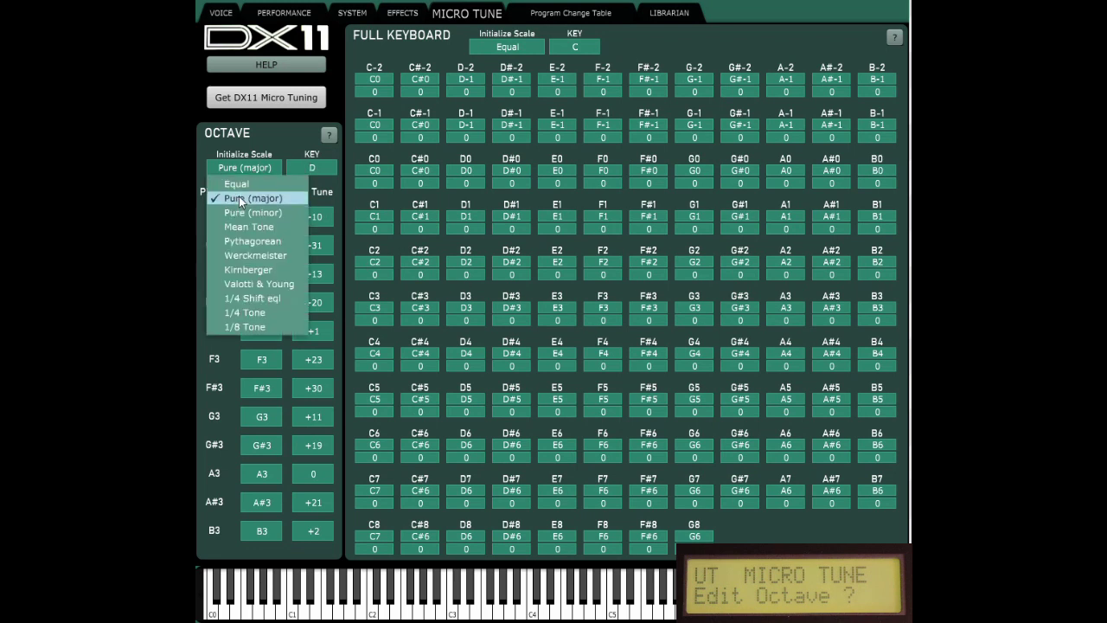
pyautogui.click(244, 182)
pyautogui.click(307, 171)
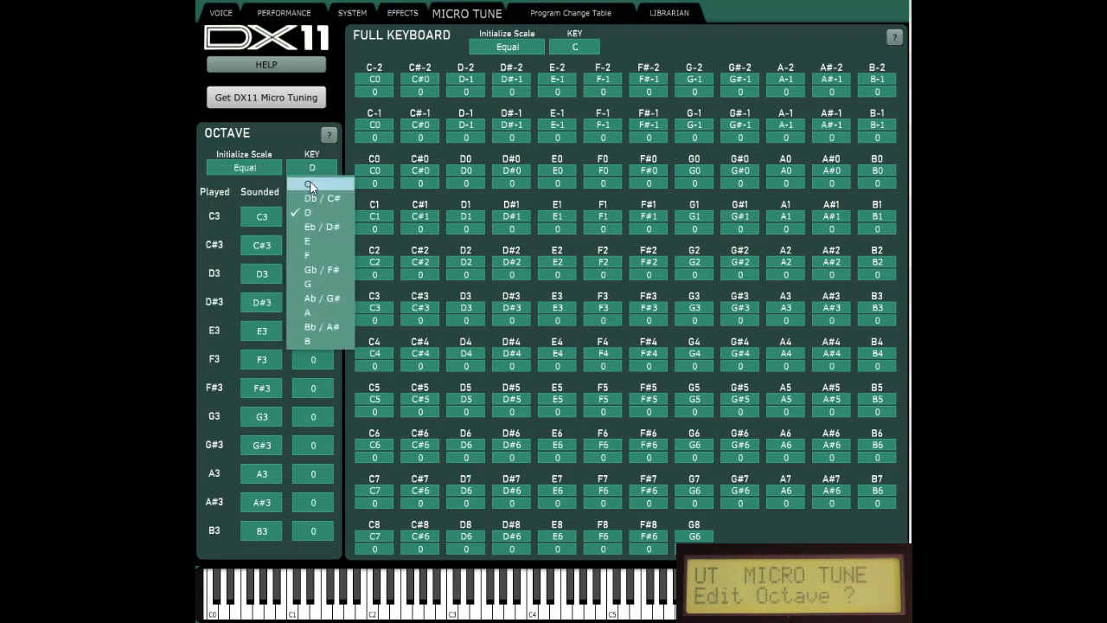
pyautogui.click(309, 184)
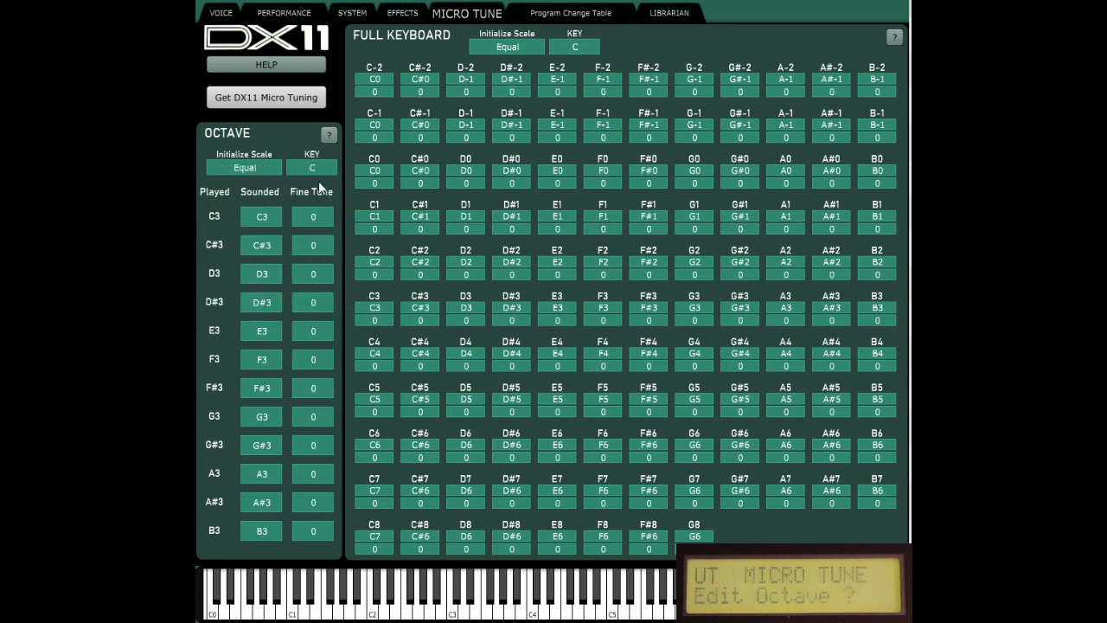
pyautogui.click(511, 45)
pyautogui.click(510, 61)
pyautogui.click(574, 14)
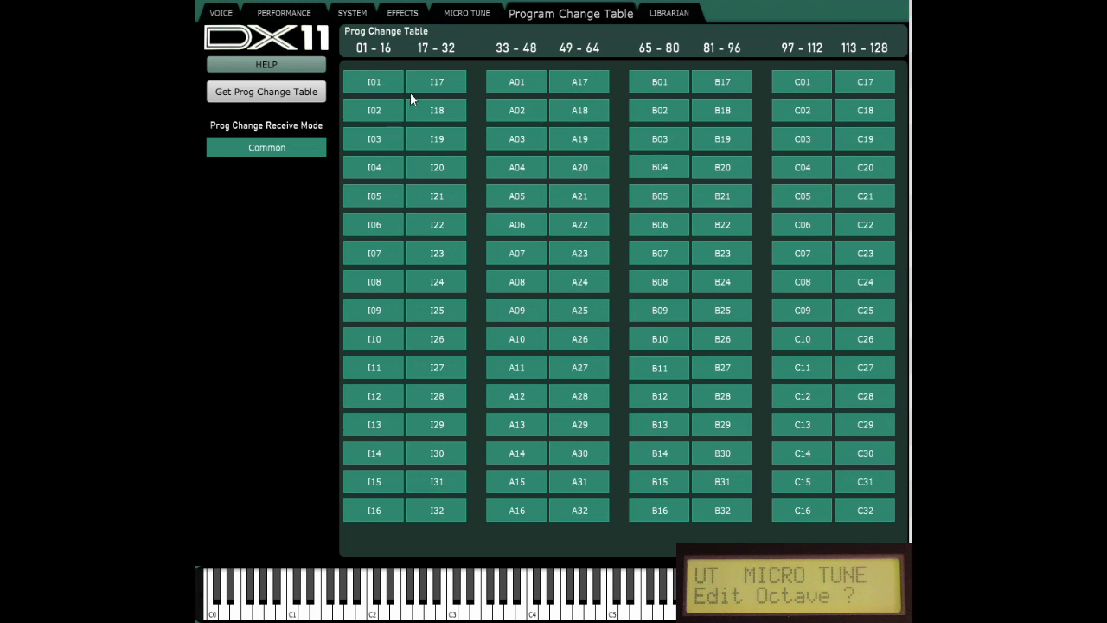
# Try assigning I06 to program slot 1, then restore it to I01
pyautogui.click(372, 83)
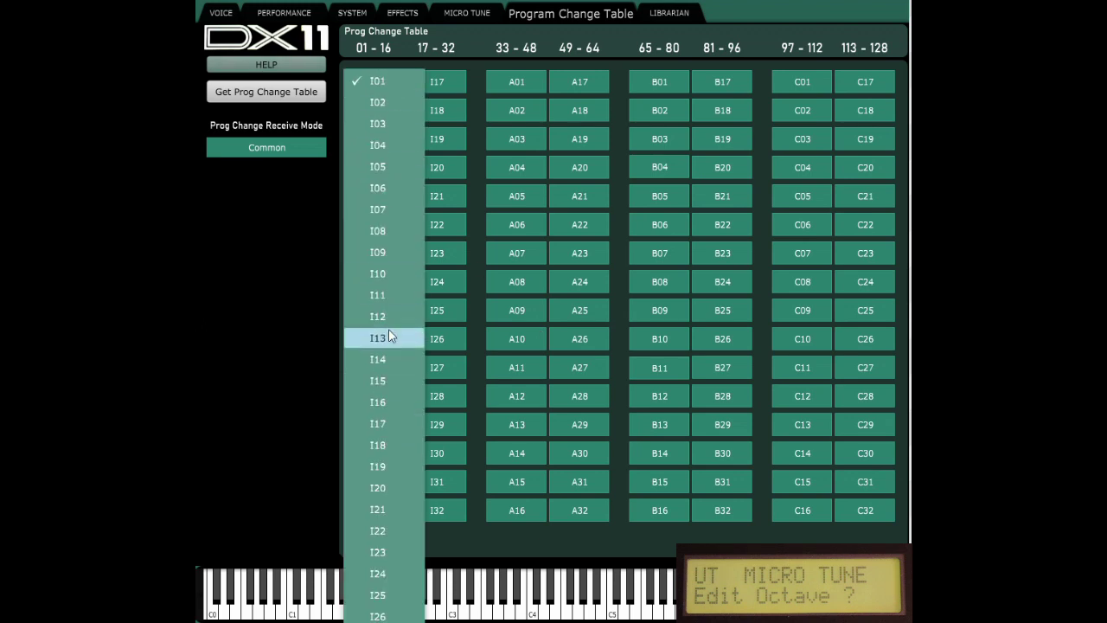
pyautogui.click(388, 188)
pyautogui.click(402, 83)
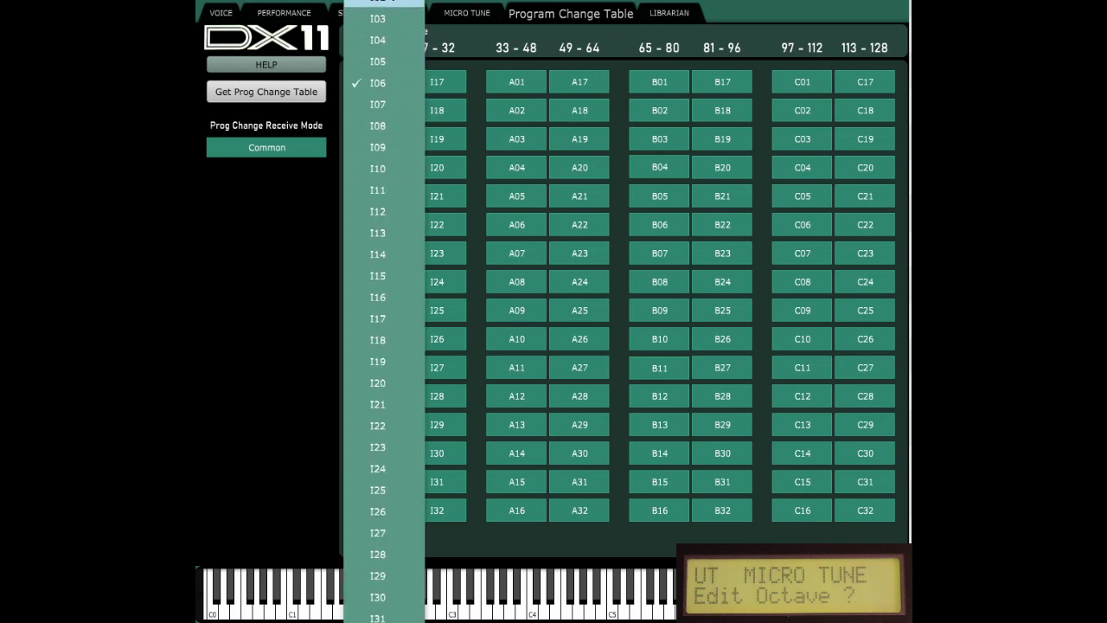
pyautogui.click(378, 9)
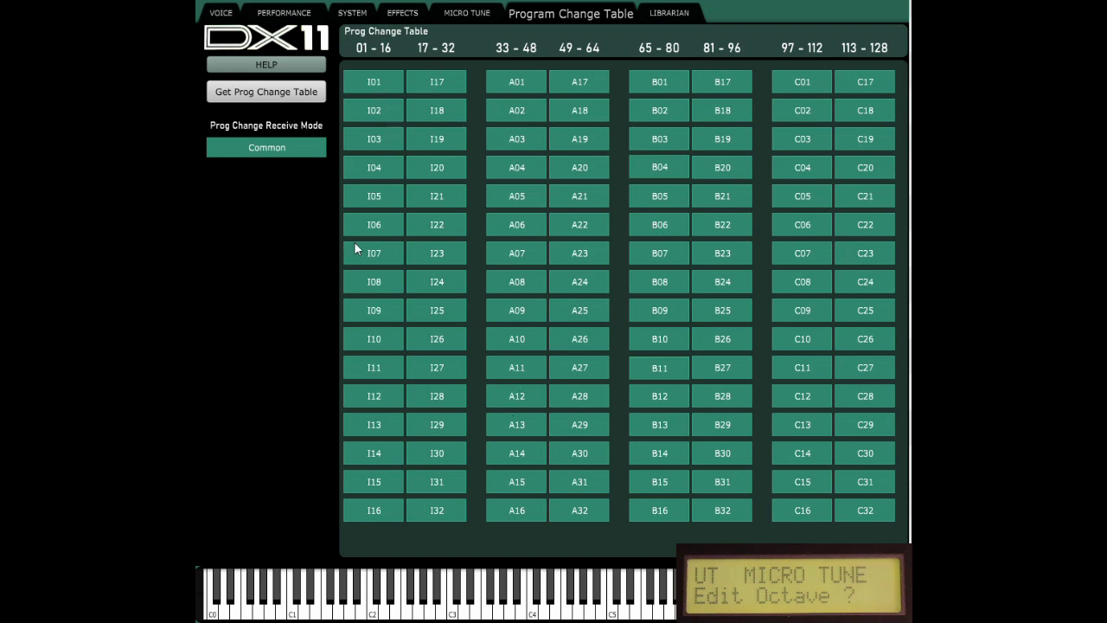
# In the Librarian, load the cartridge 1B voice bank and make DX7 Bass the current voice
pyautogui.click(668, 14)
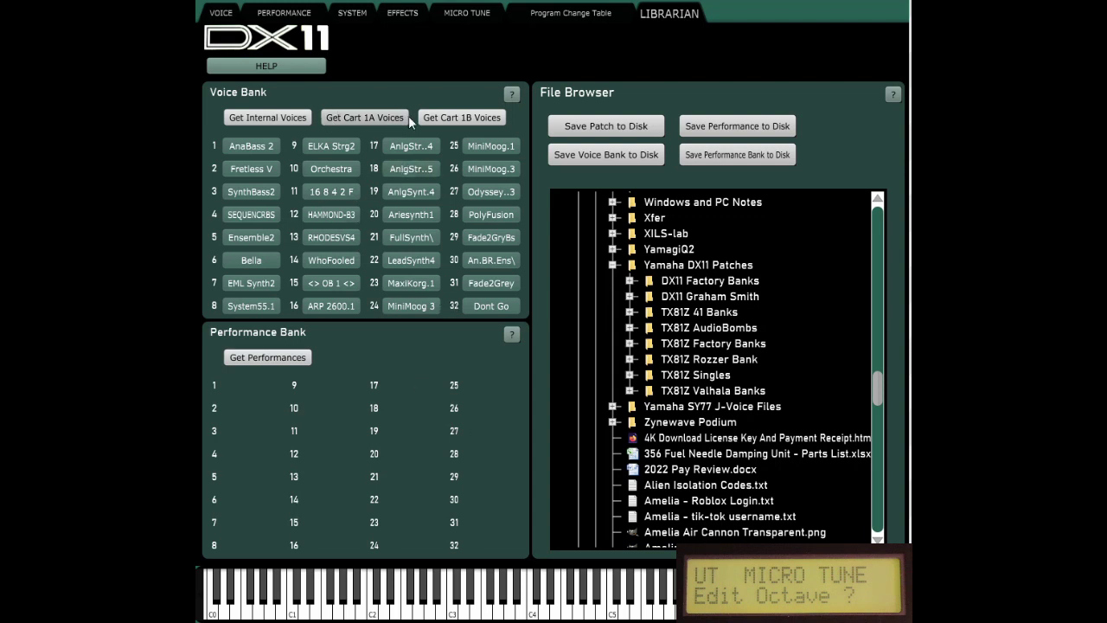
pyautogui.click(462, 118)
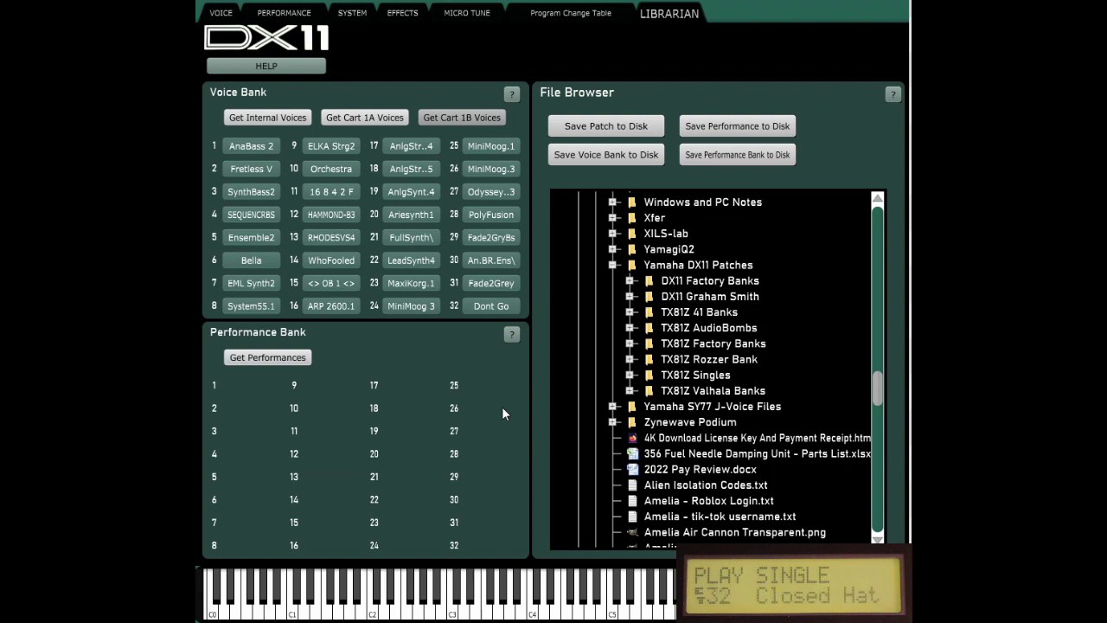
pyautogui.click(457, 121)
pyautogui.click(554, 353)
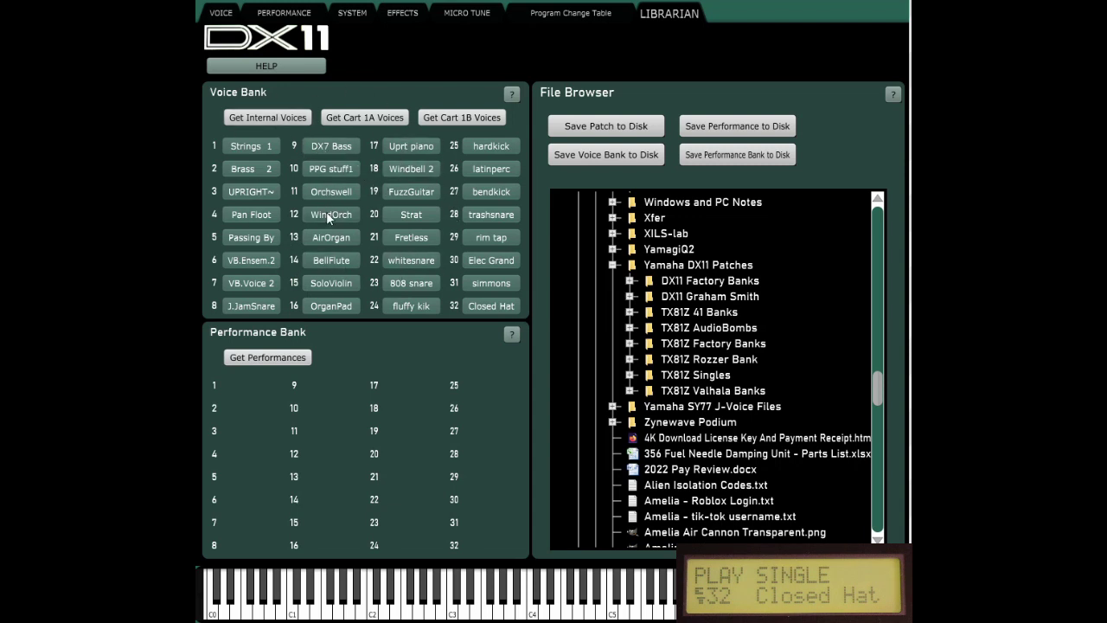
pyautogui.click(334, 146)
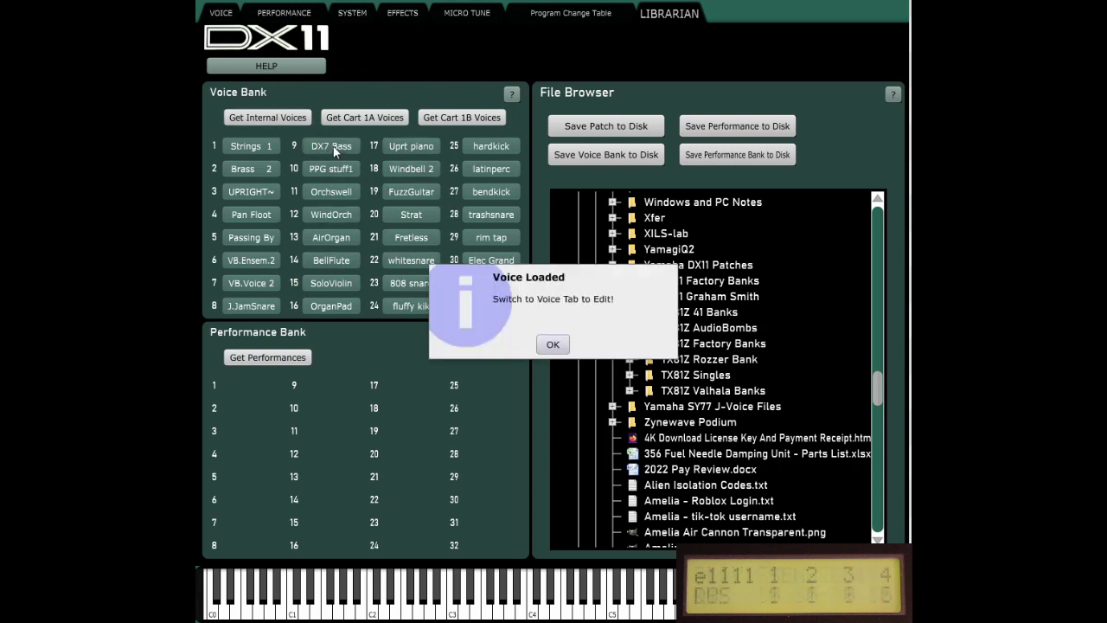
pyautogui.click(553, 344)
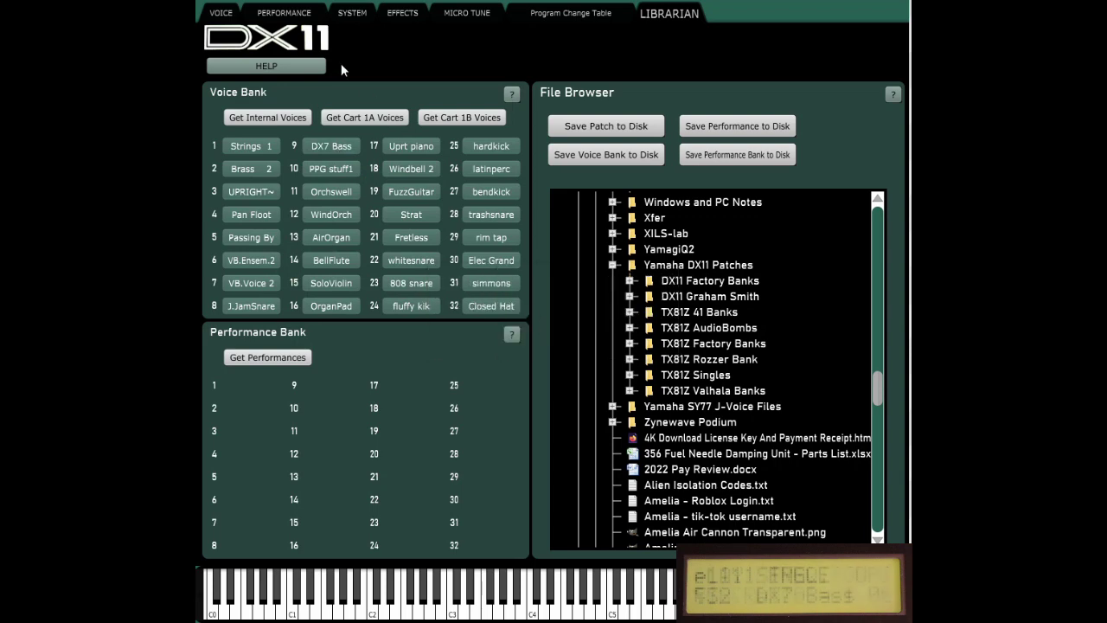
# Audition DX7 Bass by playing several notes on the Voice page's keyboard
pyautogui.click(221, 12)
pyautogui.click(489, 597)
pyautogui.click(472, 606)
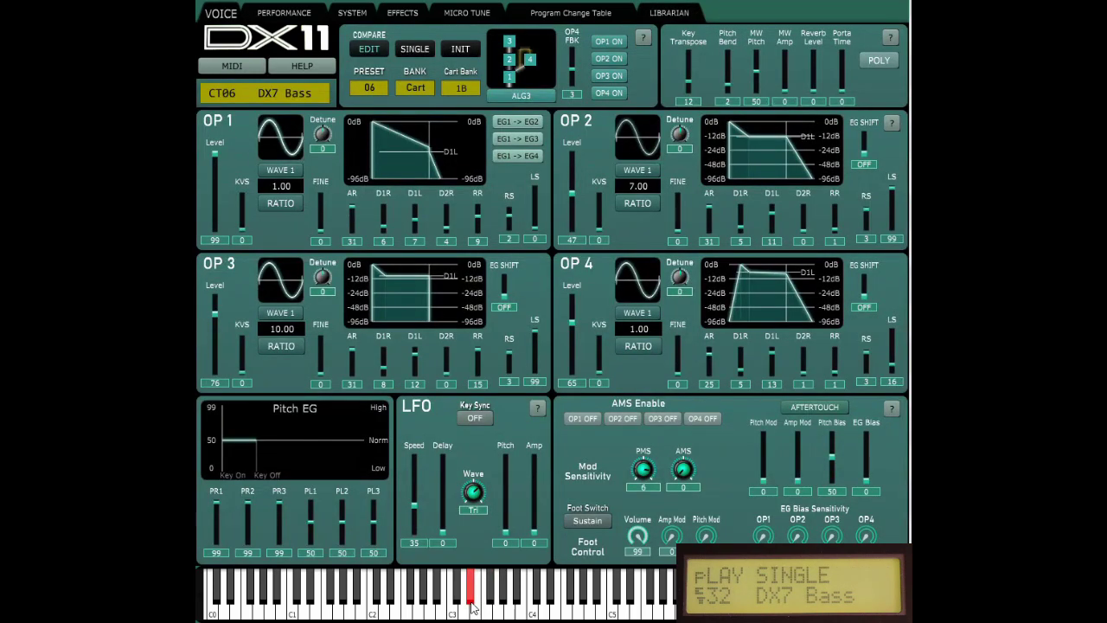
pyautogui.click(511, 597)
pyautogui.click(554, 597)
pyautogui.click(628, 596)
pyautogui.click(671, 596)
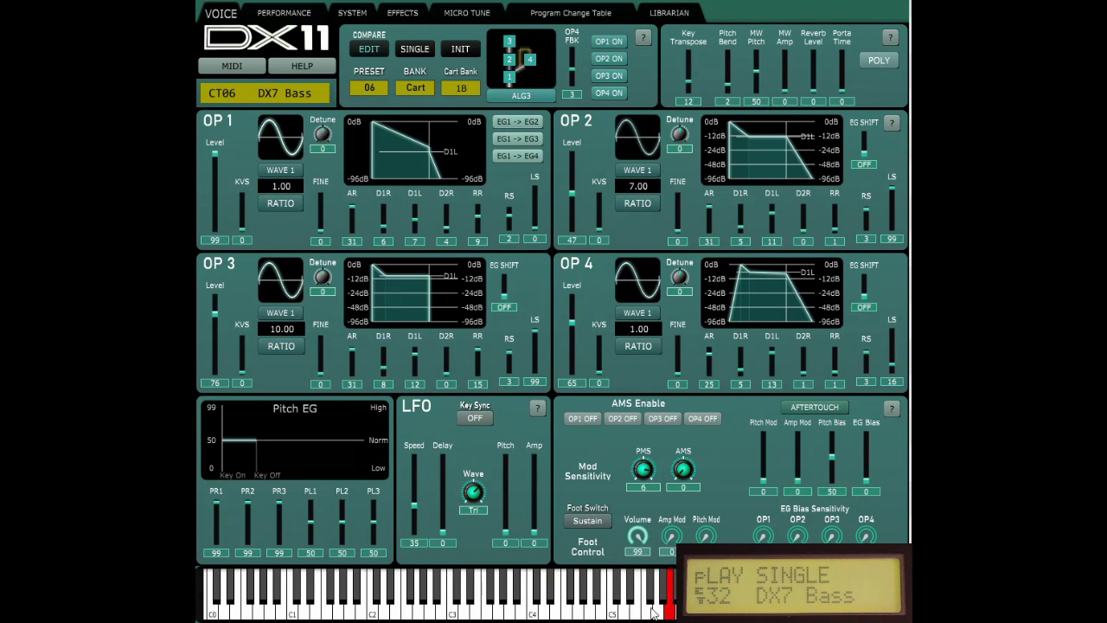
pyautogui.click(511, 597)
pyautogui.click(442, 606)
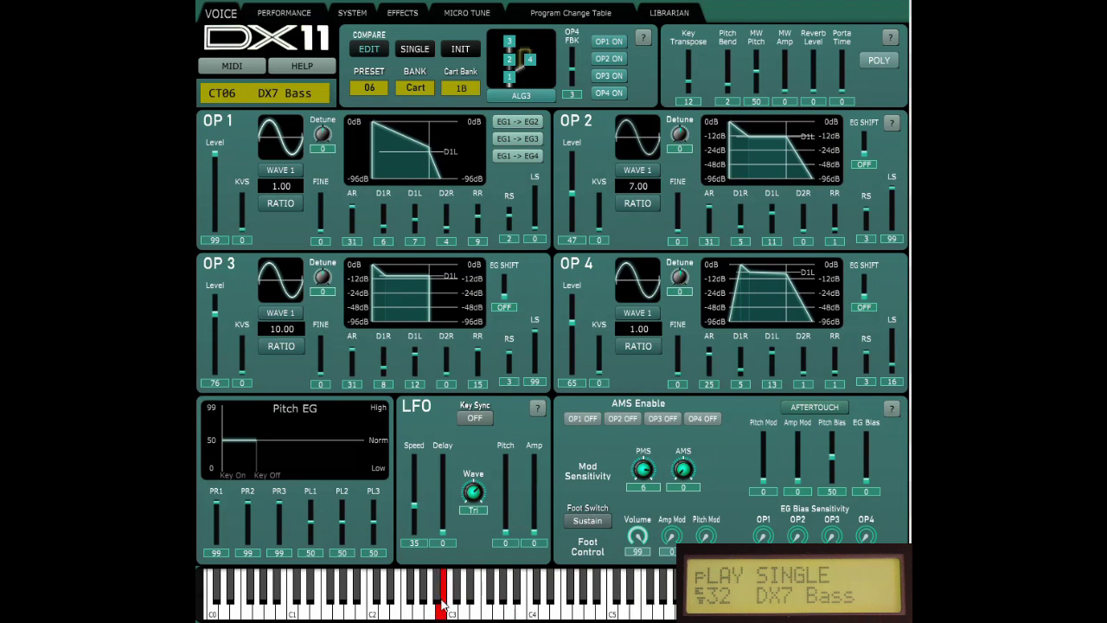
pyautogui.click(670, 13)
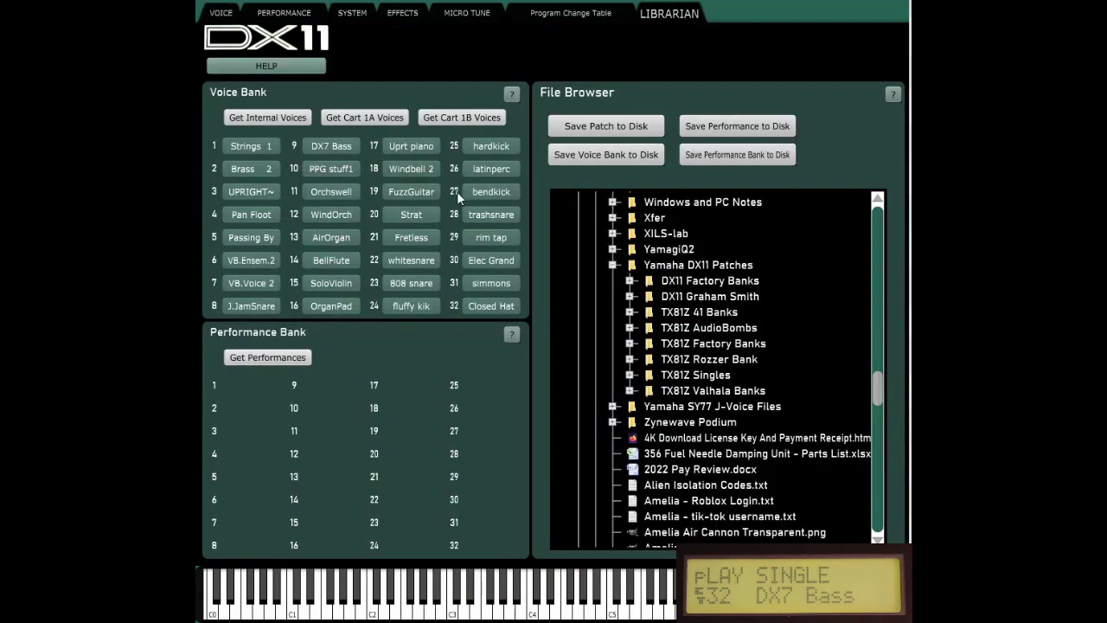
# Load TX81Z Factory Bank B.syx into the voice bank and send Trumpet81Z to the synth
pyautogui.click(629, 344)
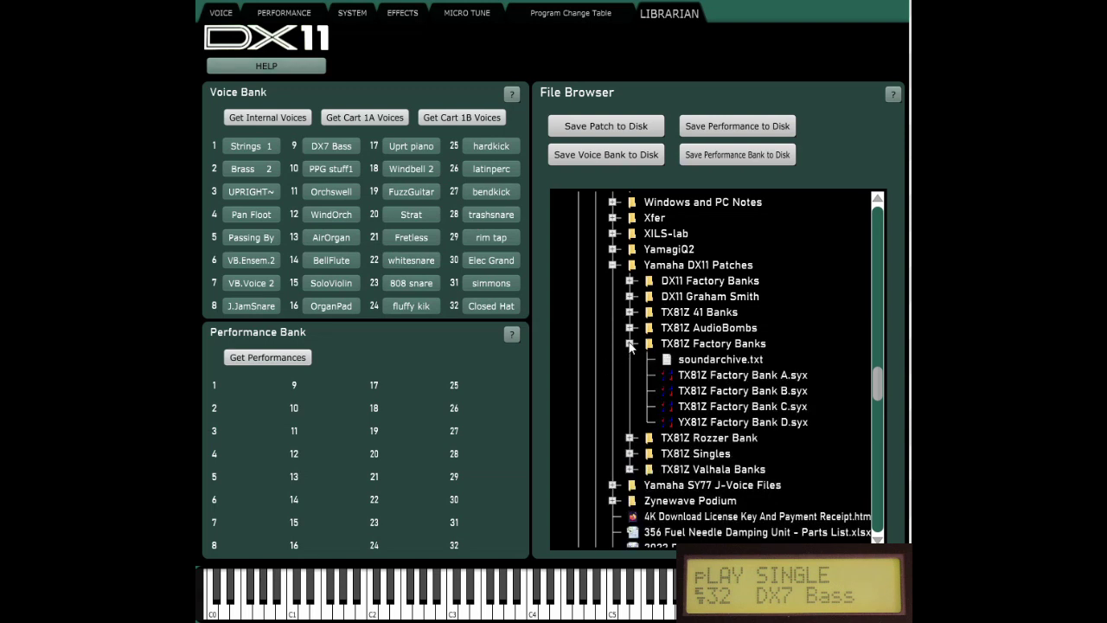
pyautogui.doubleClick(750, 391)
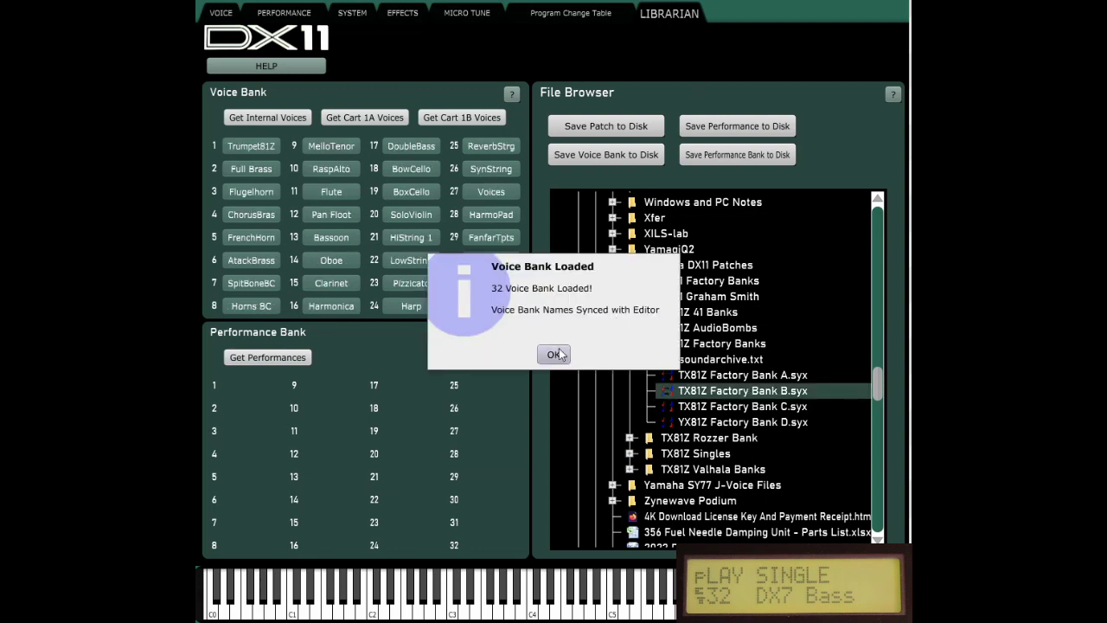
pyautogui.click(554, 354)
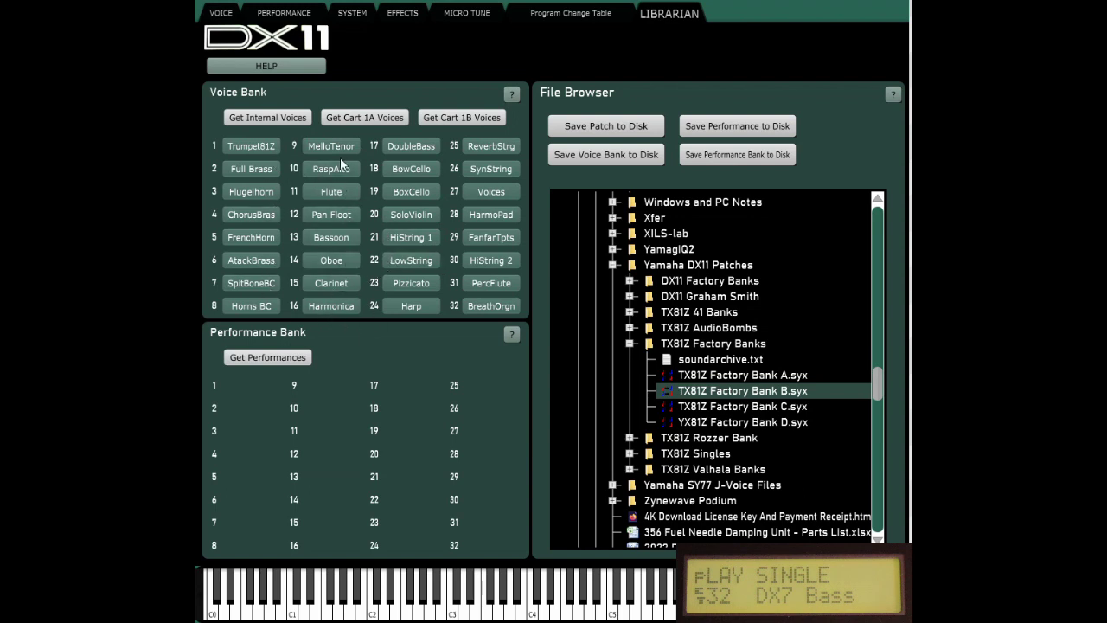
pyautogui.click(252, 145)
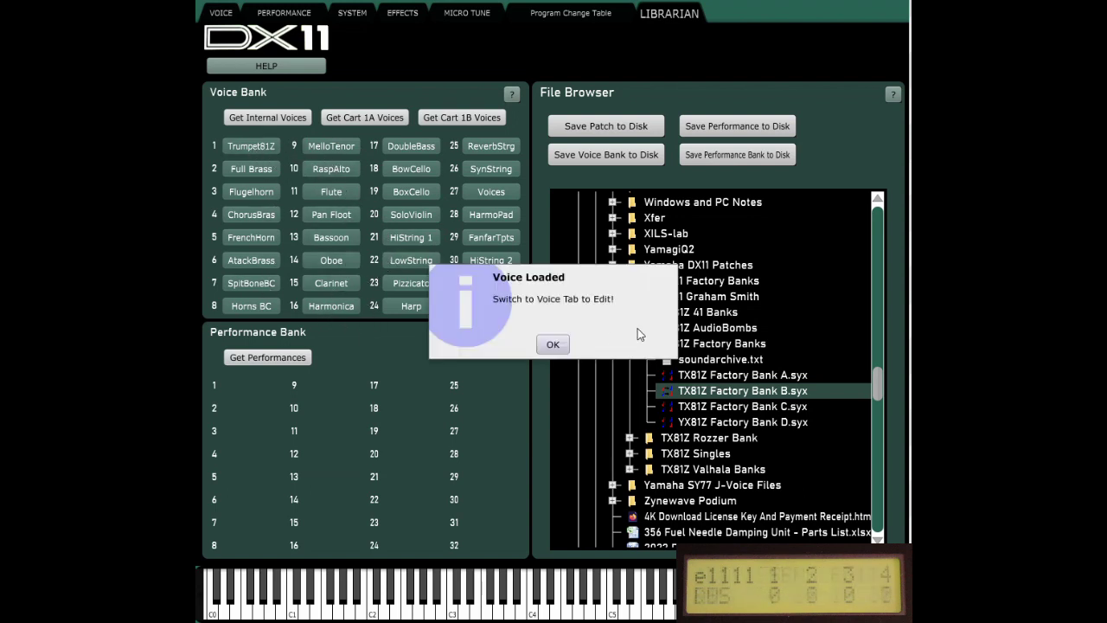
pyautogui.click(545, 344)
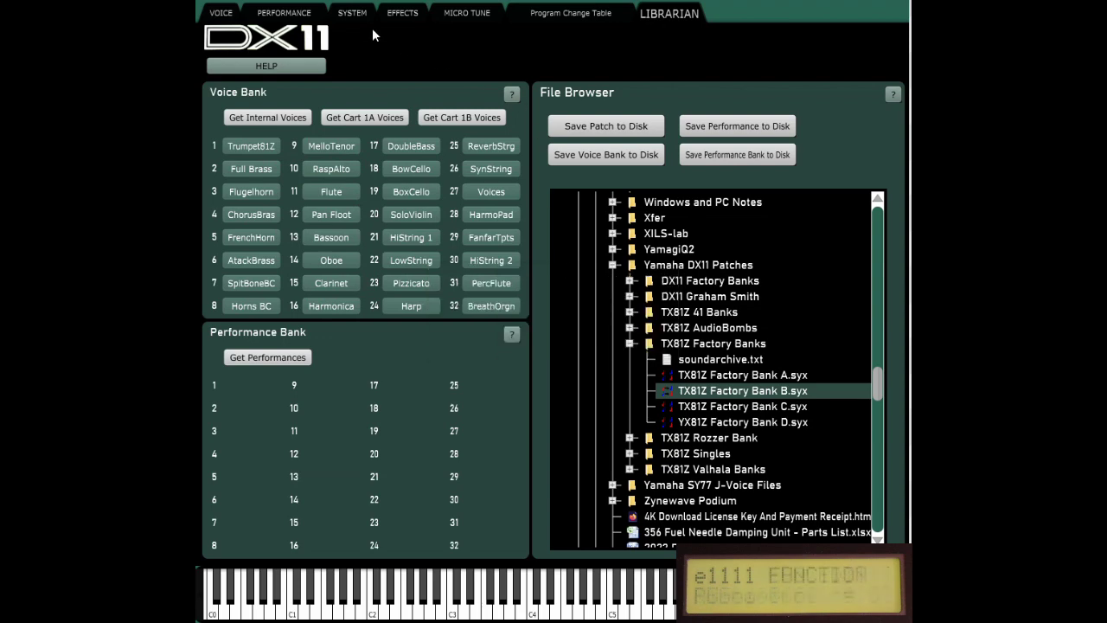
# Audition Trumpet81Z with ten notes on the Voice page keyboard, then return to the Librarian
pyautogui.click(223, 15)
pyautogui.click(606, 605)
pyautogui.click(551, 606)
pyautogui.click(459, 605)
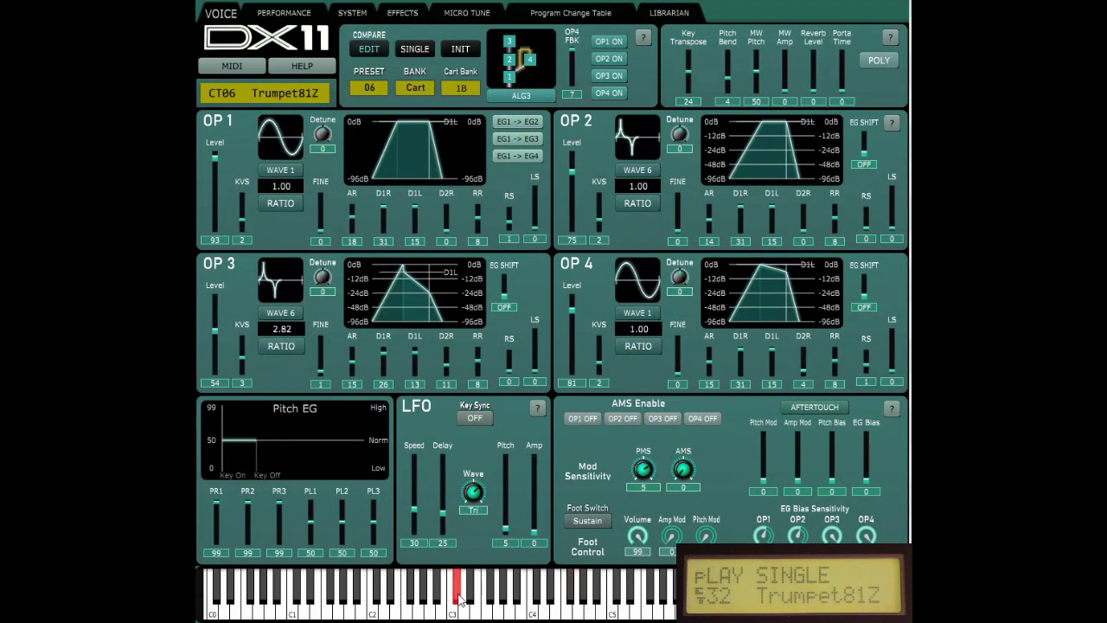
pyautogui.click(606, 605)
pyautogui.click(644, 602)
pyautogui.click(669, 596)
pyautogui.click(643, 597)
pyautogui.click(522, 597)
pyautogui.click(500, 597)
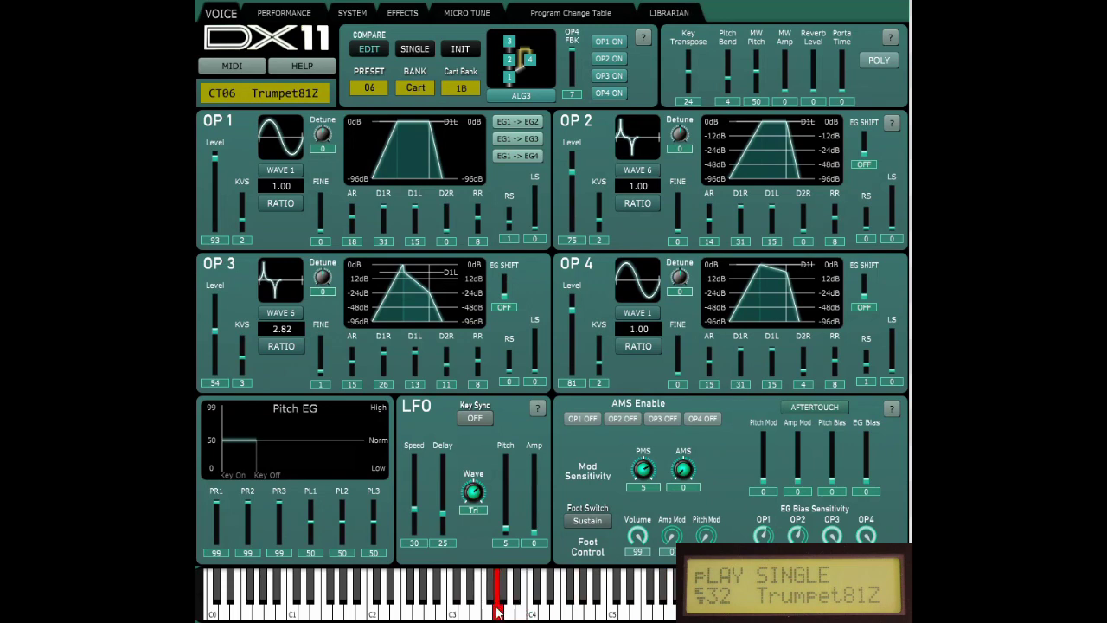
pyautogui.click(462, 606)
pyautogui.click(669, 14)
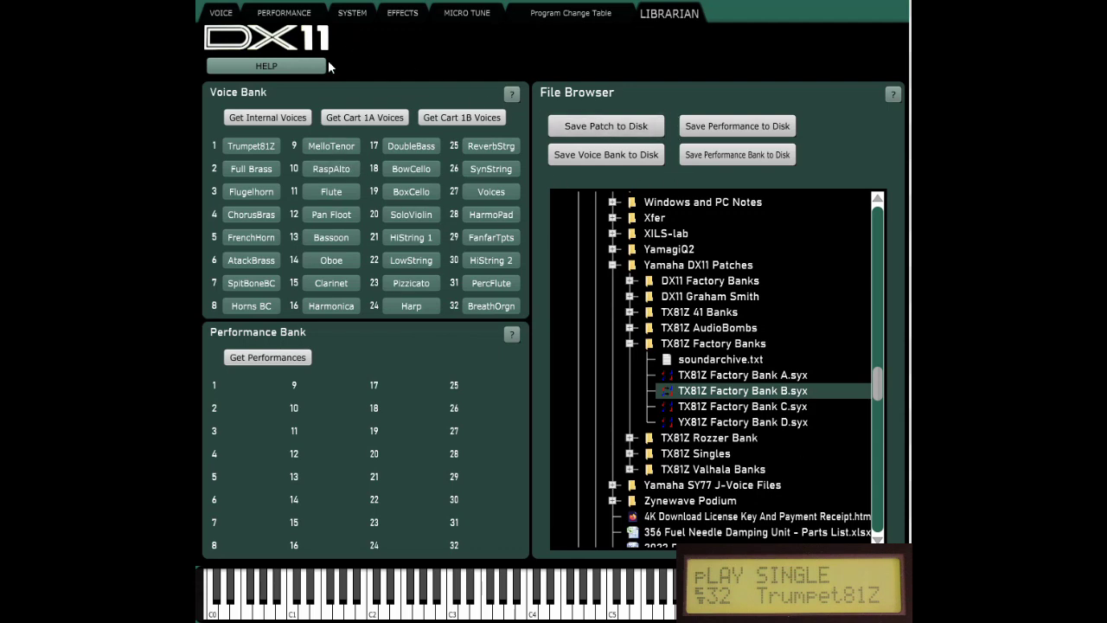
pyautogui.click(227, 16)
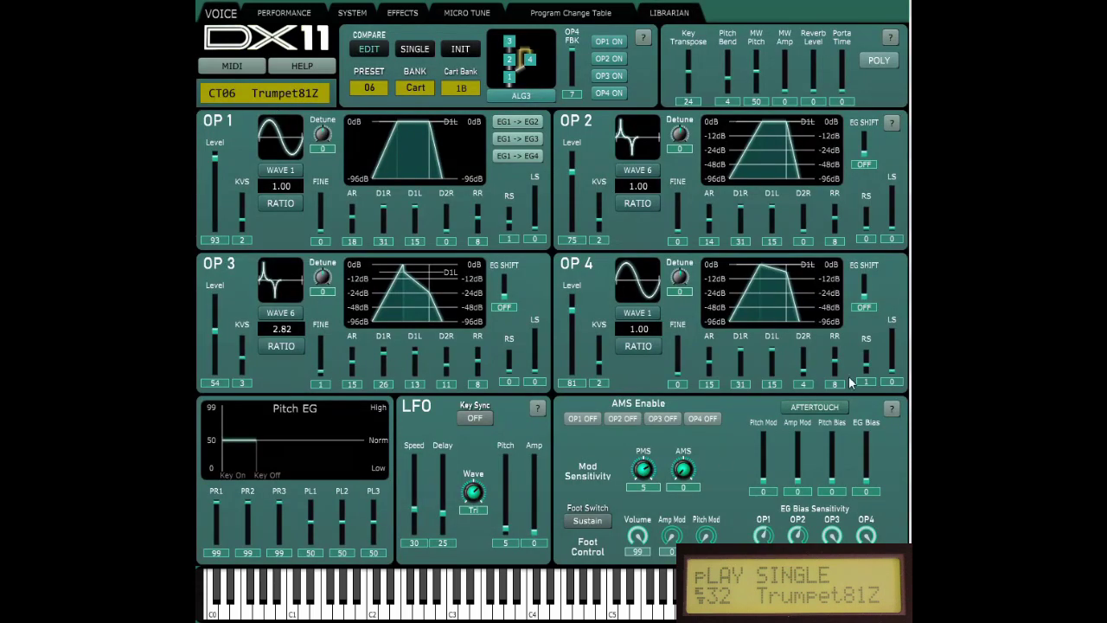
pyautogui.click(650, 12)
pyautogui.click(619, 134)
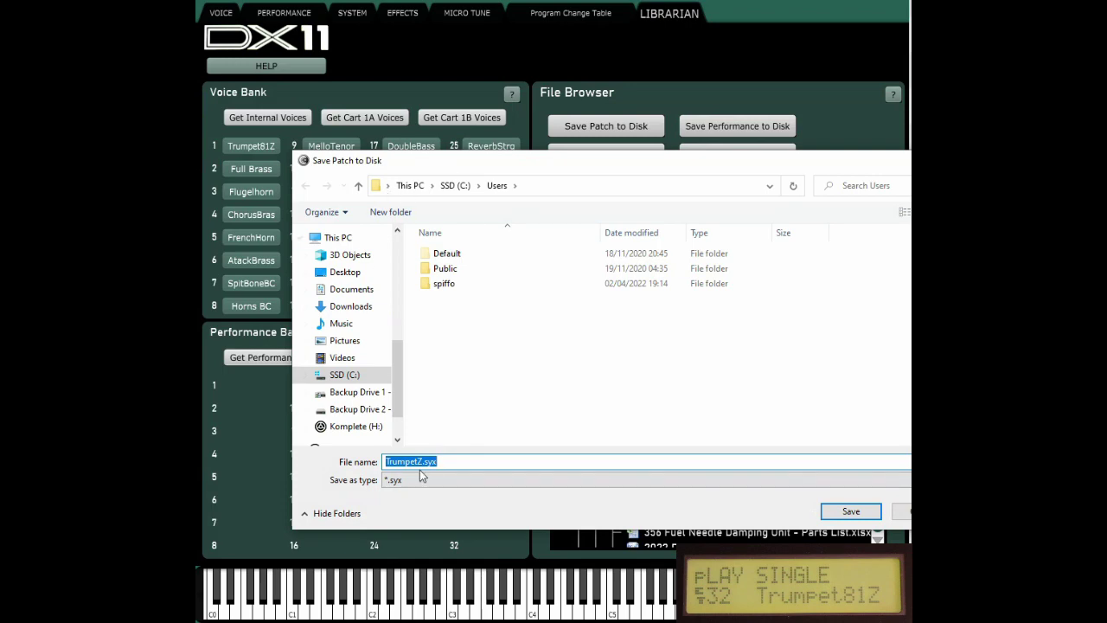
pyautogui.press('Escape')
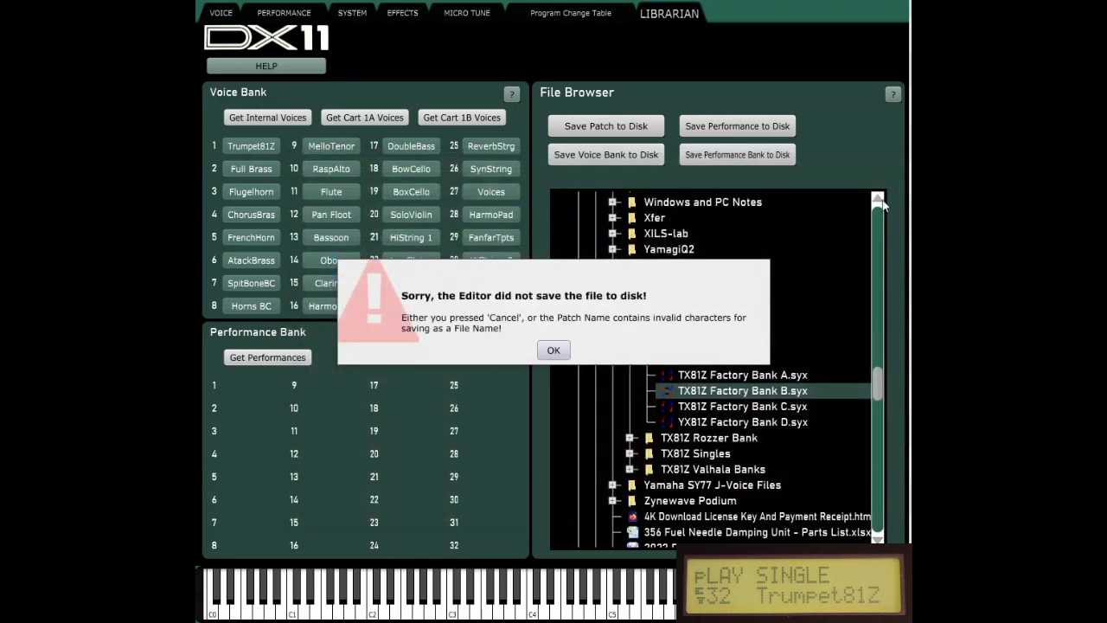
pyautogui.click(554, 351)
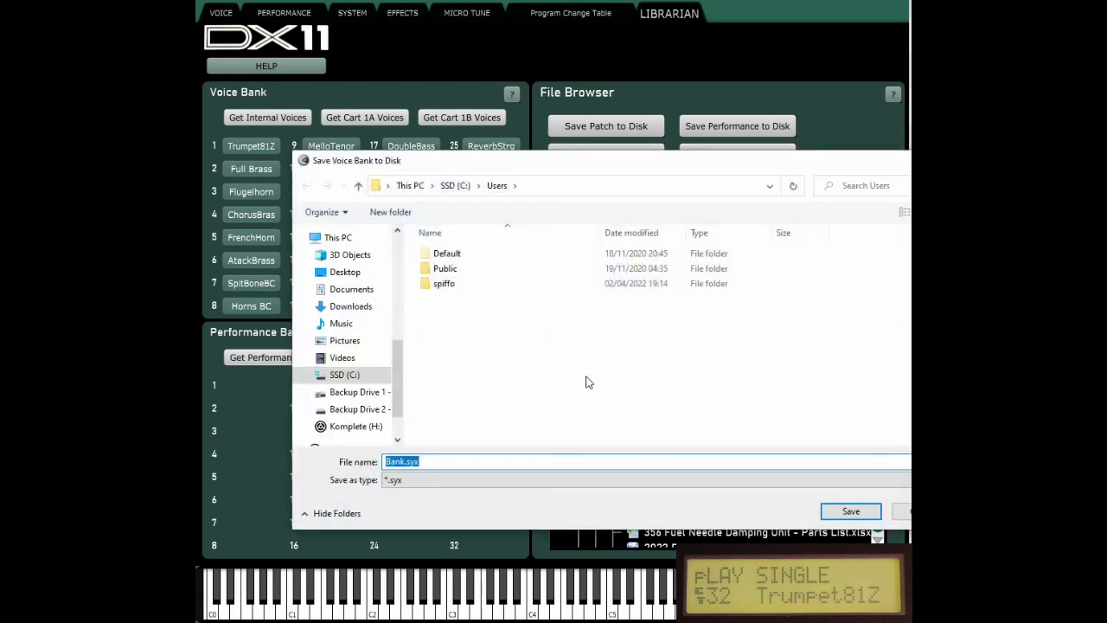
pyautogui.click(901, 511)
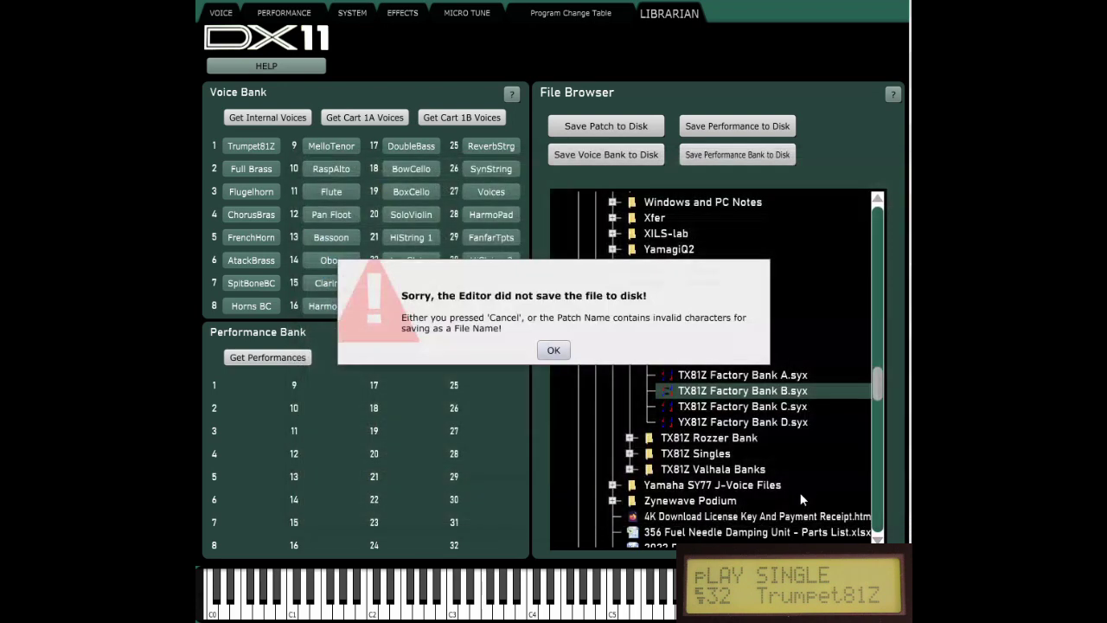
pyautogui.click(553, 350)
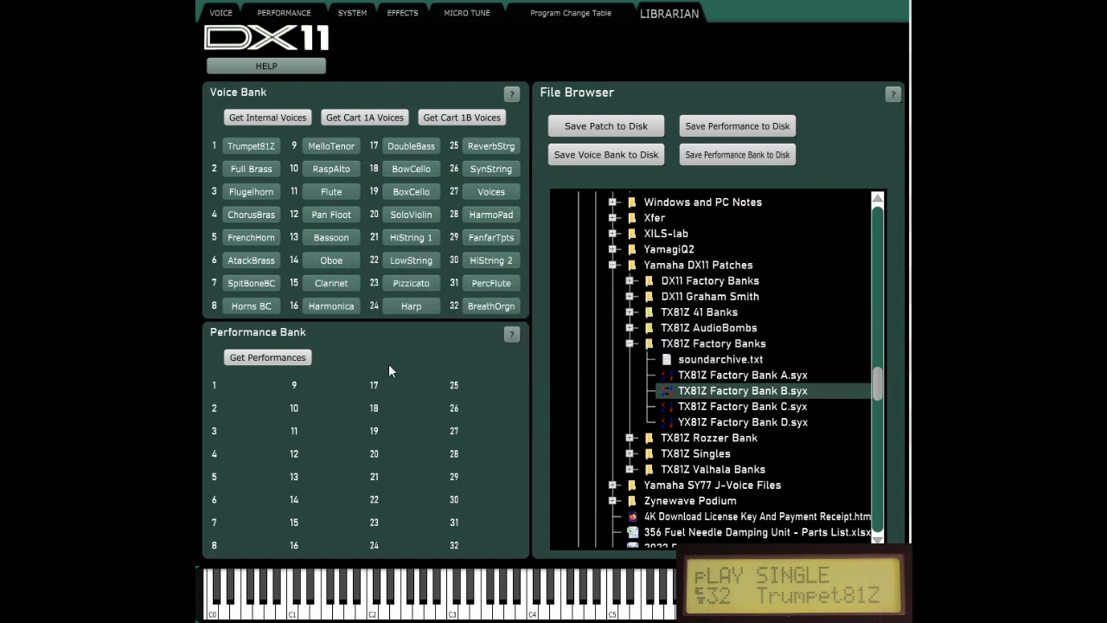
# Fetch the synth's 32 performances, then cancel saving the performance bank to disk
pyautogui.click(268, 357)
pyautogui.click(551, 345)
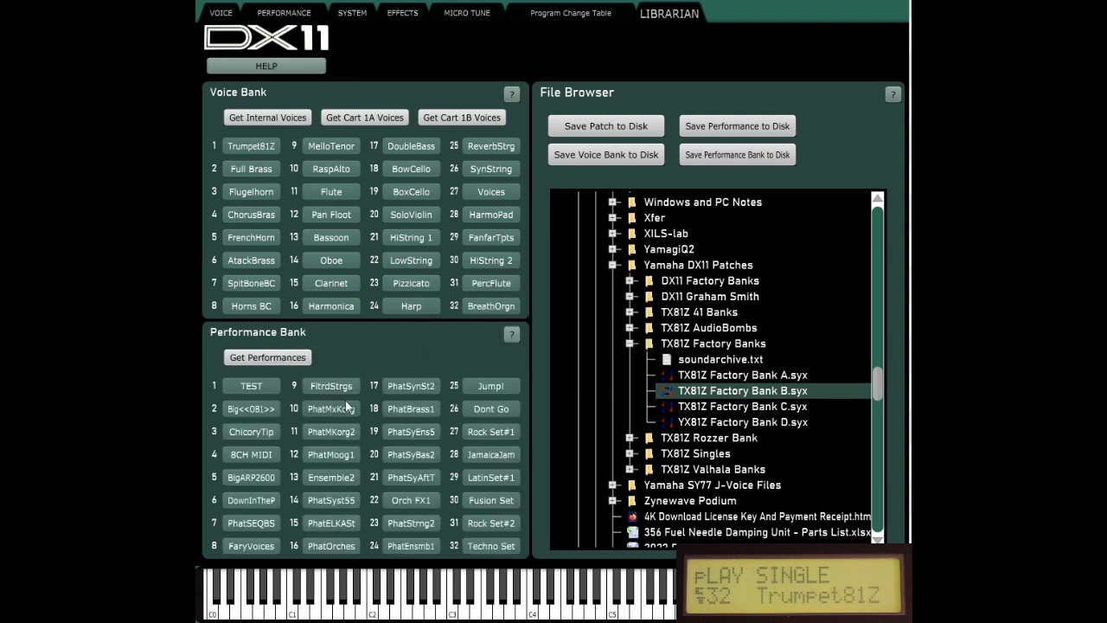
pyautogui.click(736, 153)
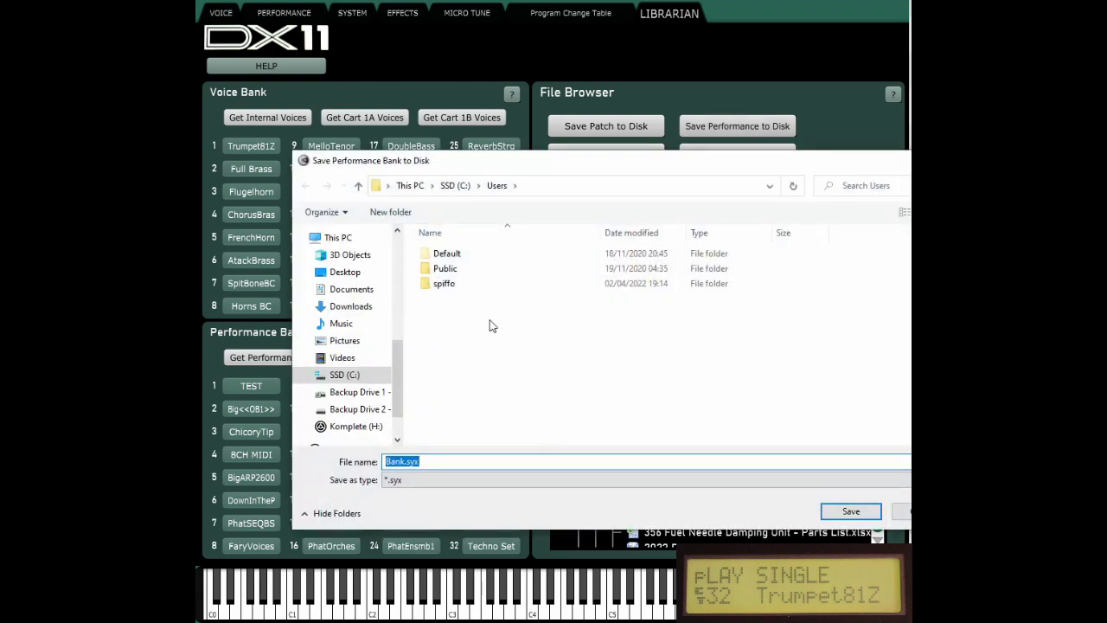
pyautogui.press('Escape')
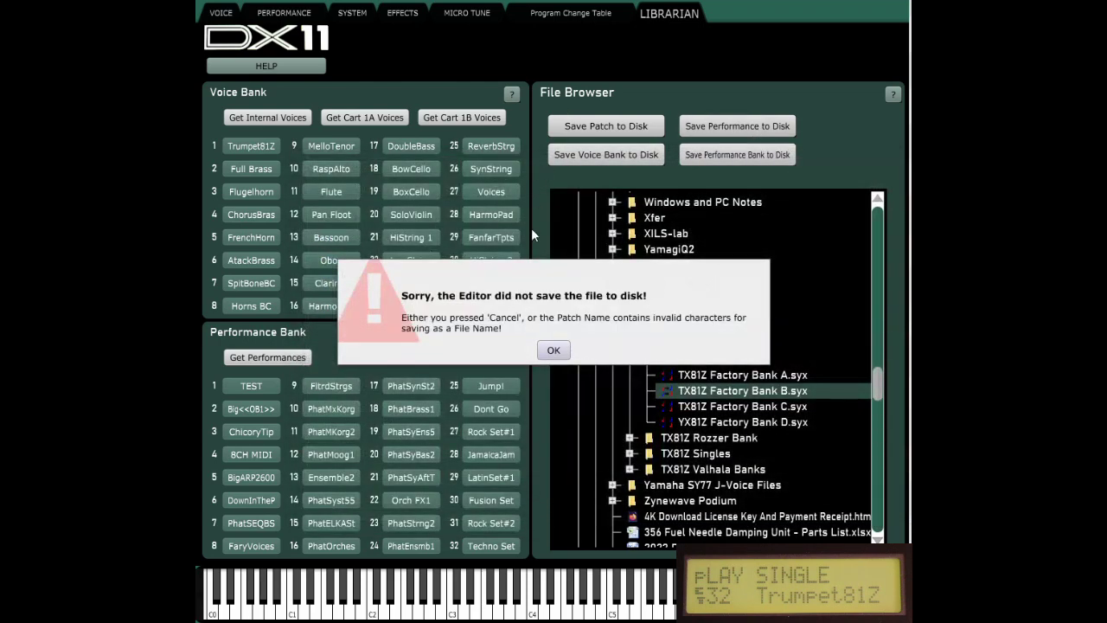
pyautogui.click(554, 349)
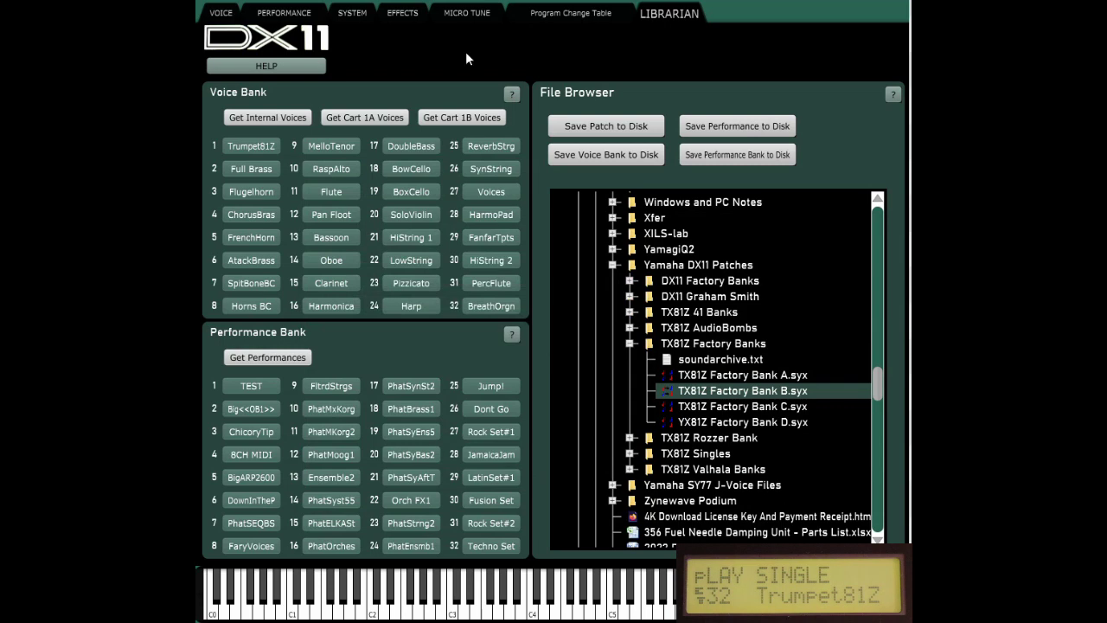
# Cancel saving the ChicoryTip performance to disk and collapse the TX81Z Factory Banks folder
pyautogui.click(300, 19)
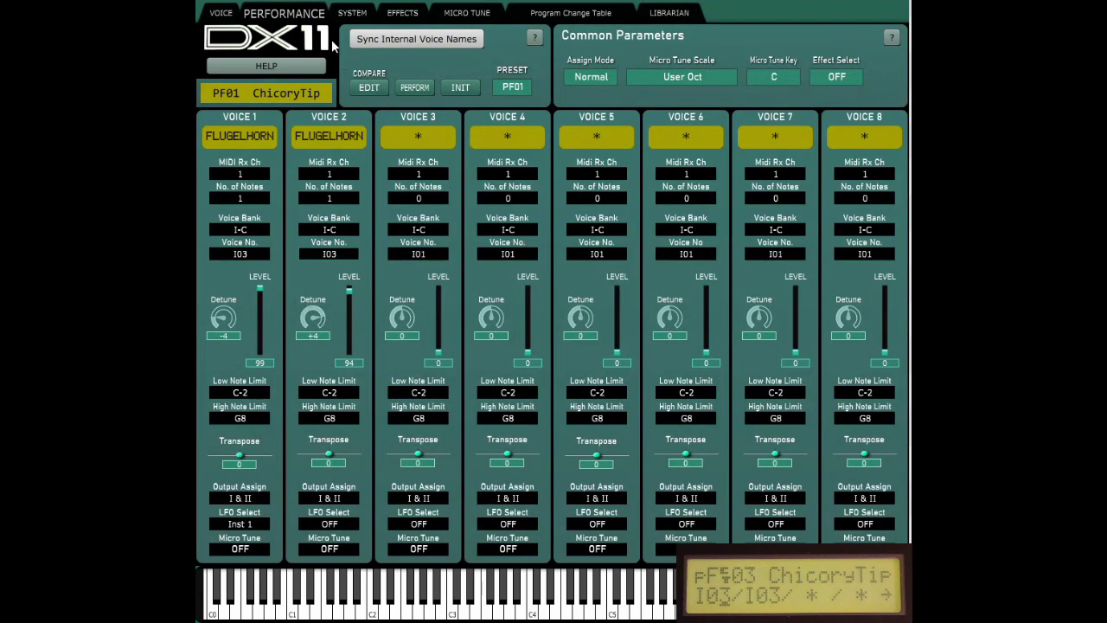
pyautogui.click(668, 15)
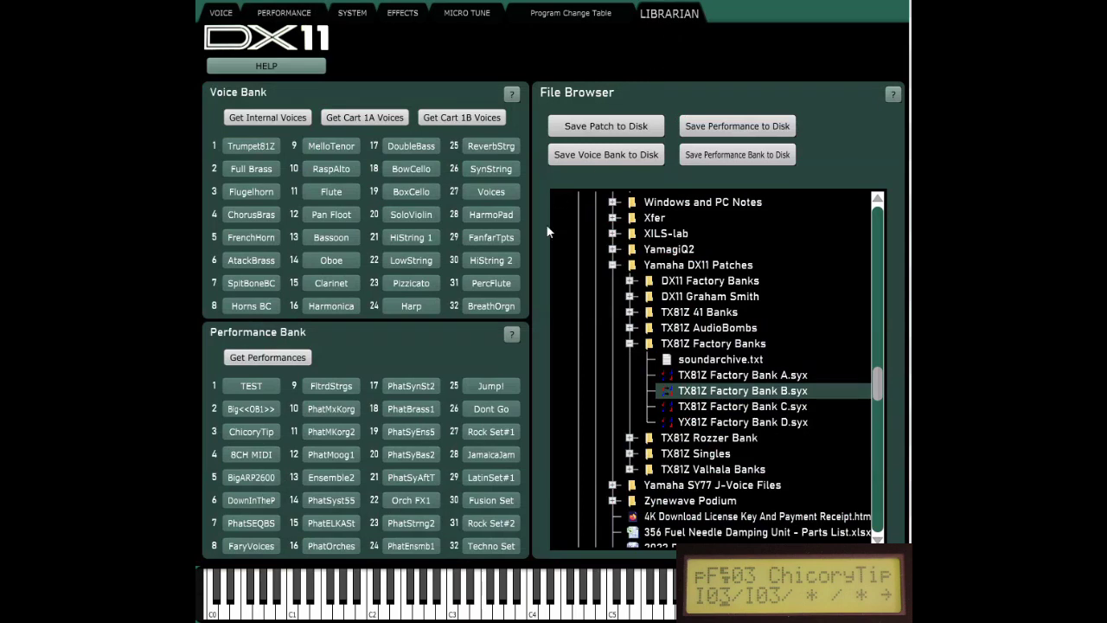
pyautogui.click(739, 126)
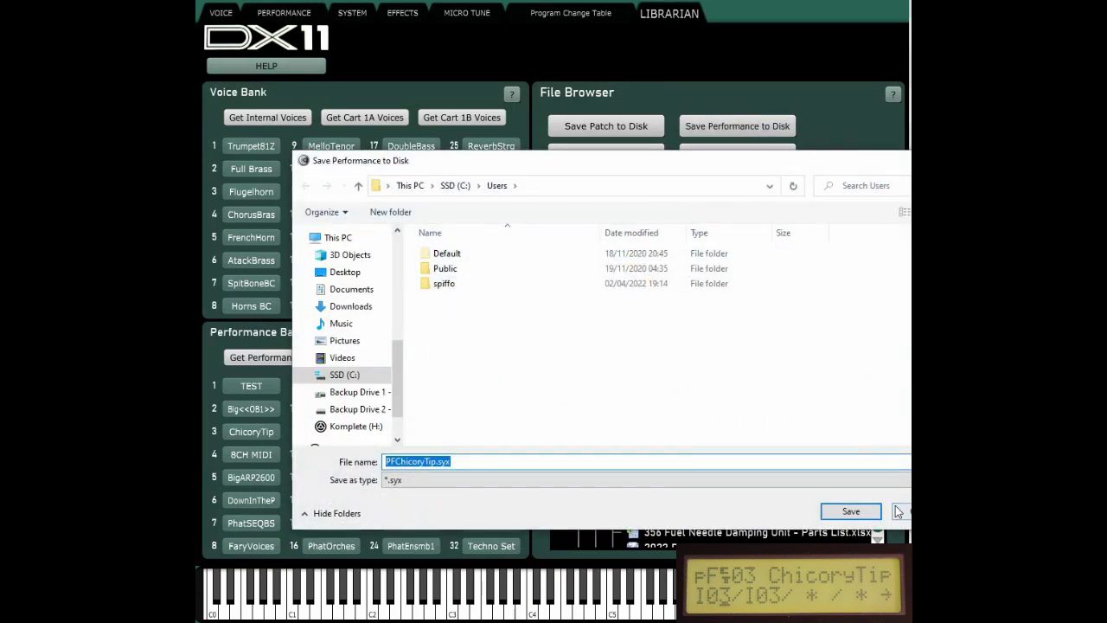
pyautogui.click(902, 511)
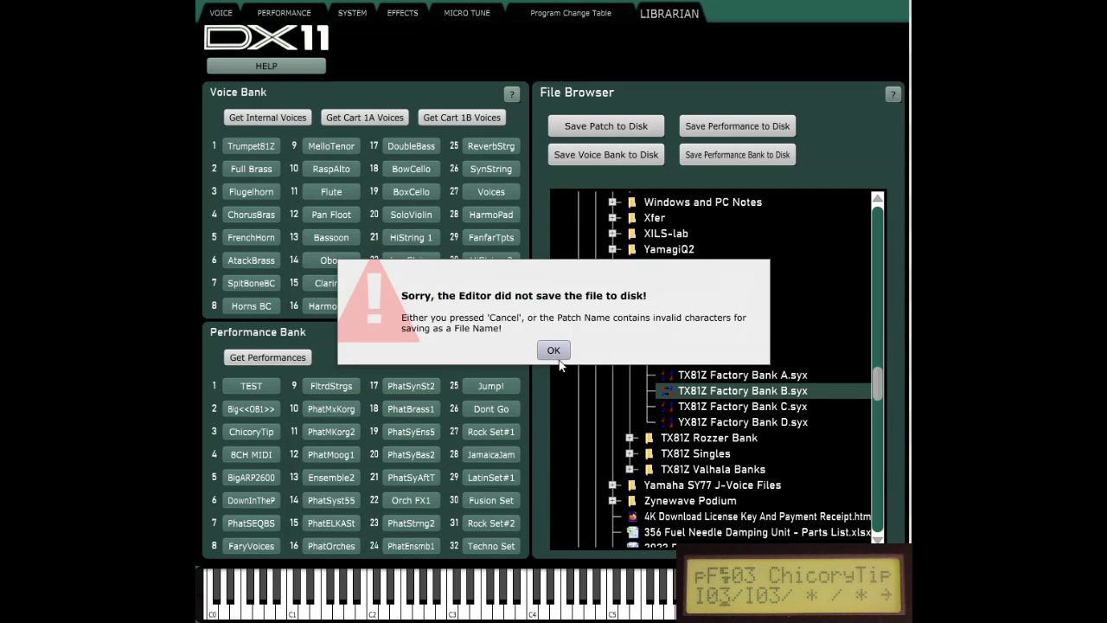
pyautogui.click(553, 350)
pyautogui.click(631, 344)
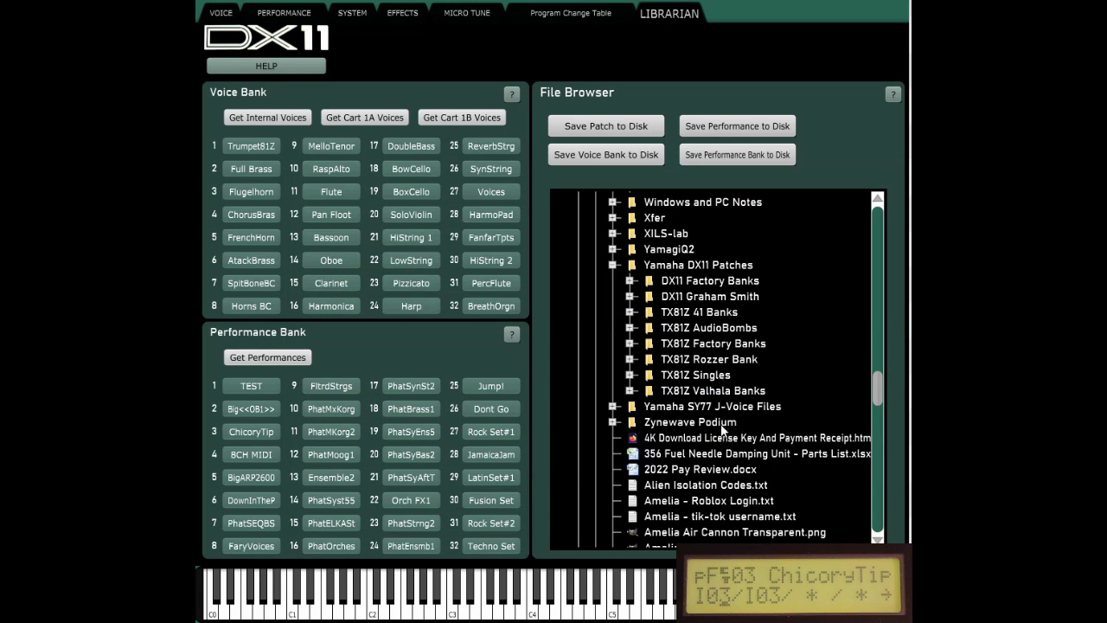
# Flip through the Voice and Performance pages and return to the Librarian
pyautogui.click(222, 14)
pyautogui.click(290, 13)
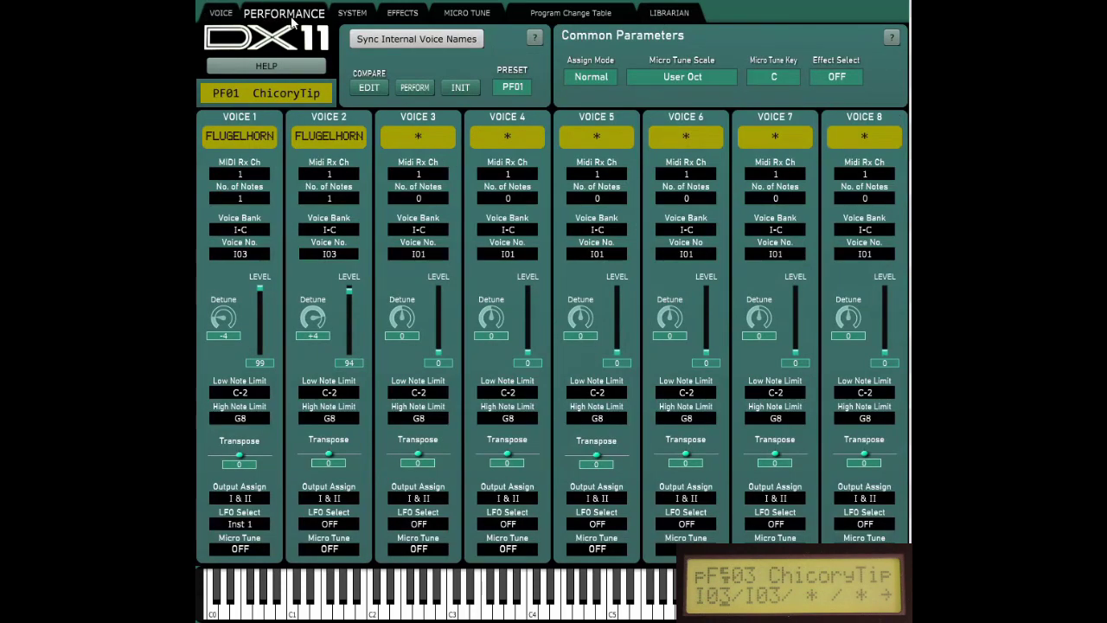
pyautogui.click(227, 13)
pyautogui.click(681, 13)
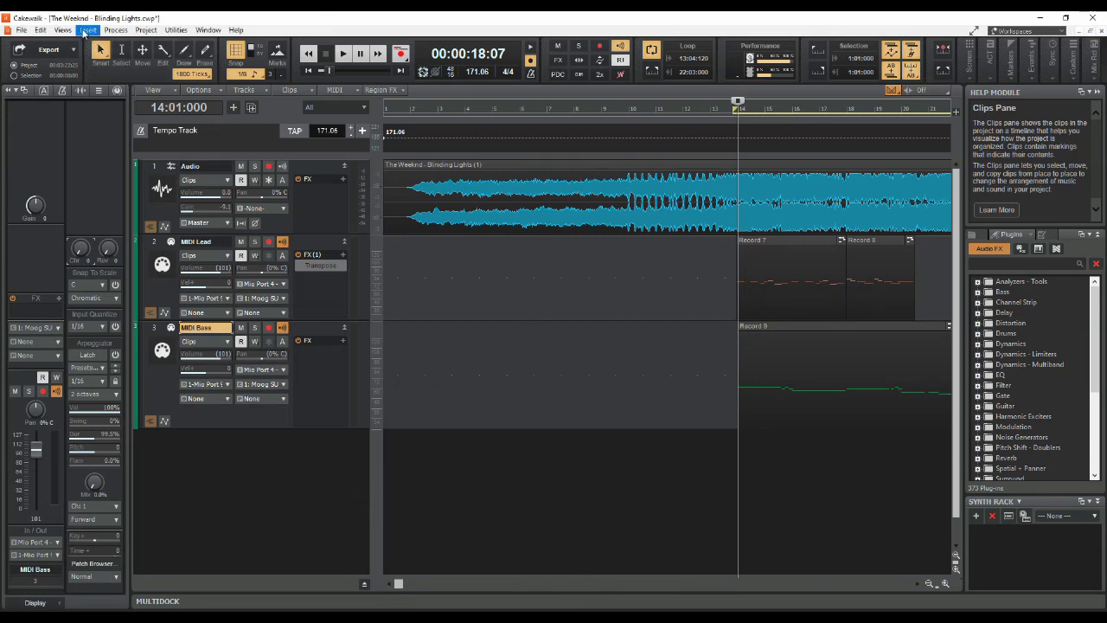
# Insert the DX11 Editor soft synth from Synth Editors as a new instrument track with default options
pyautogui.click(87, 29)
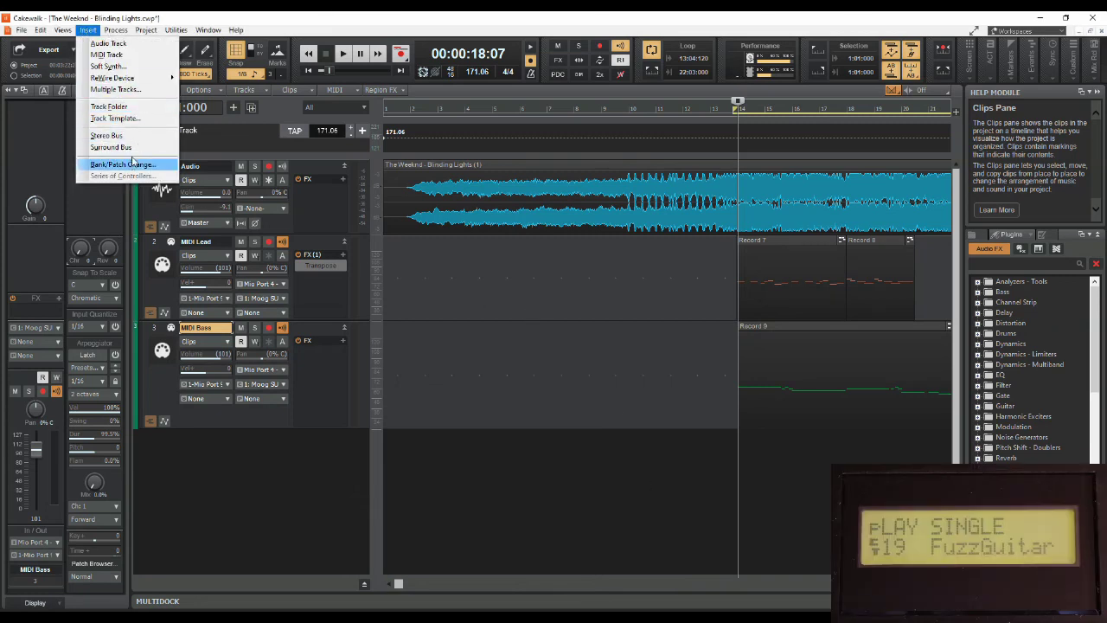
pyautogui.click(122, 67)
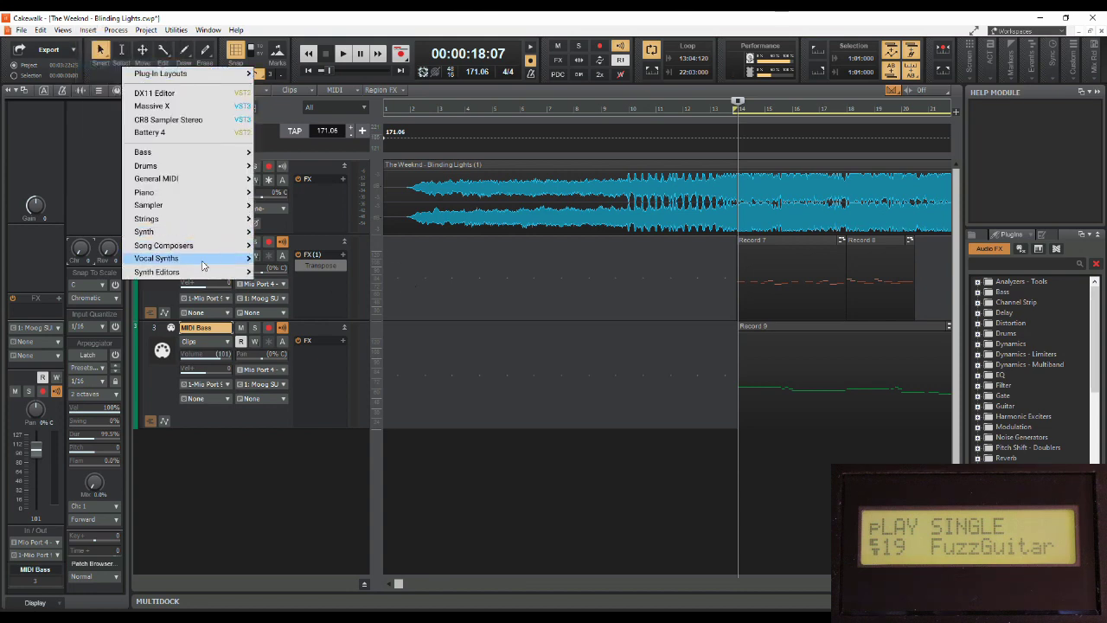
pyautogui.moveTo(230, 277)
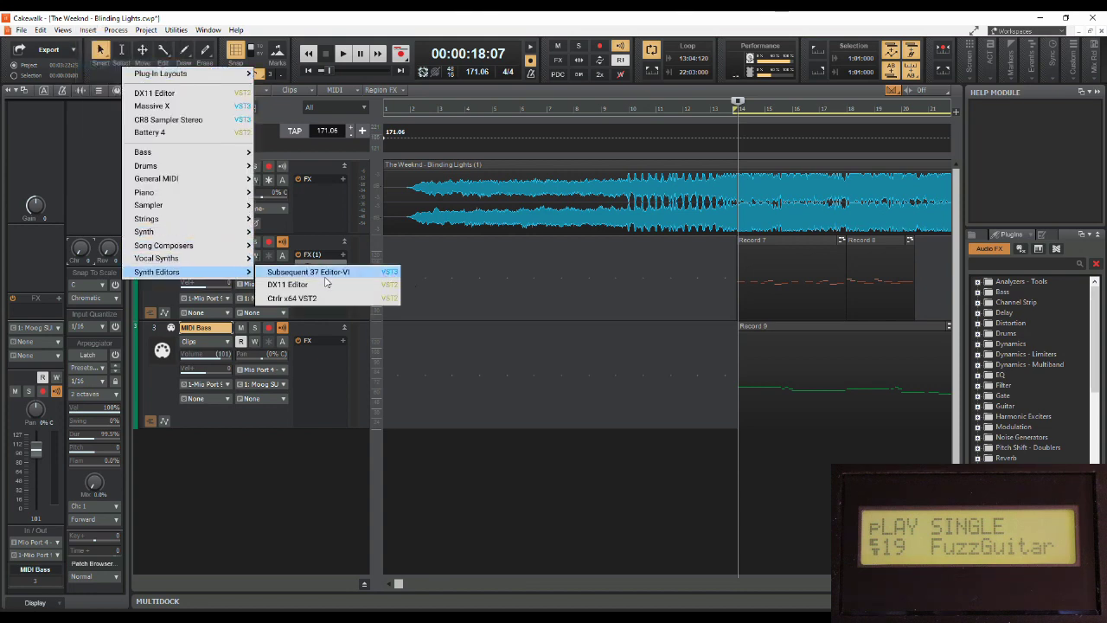
pyautogui.click(298, 284)
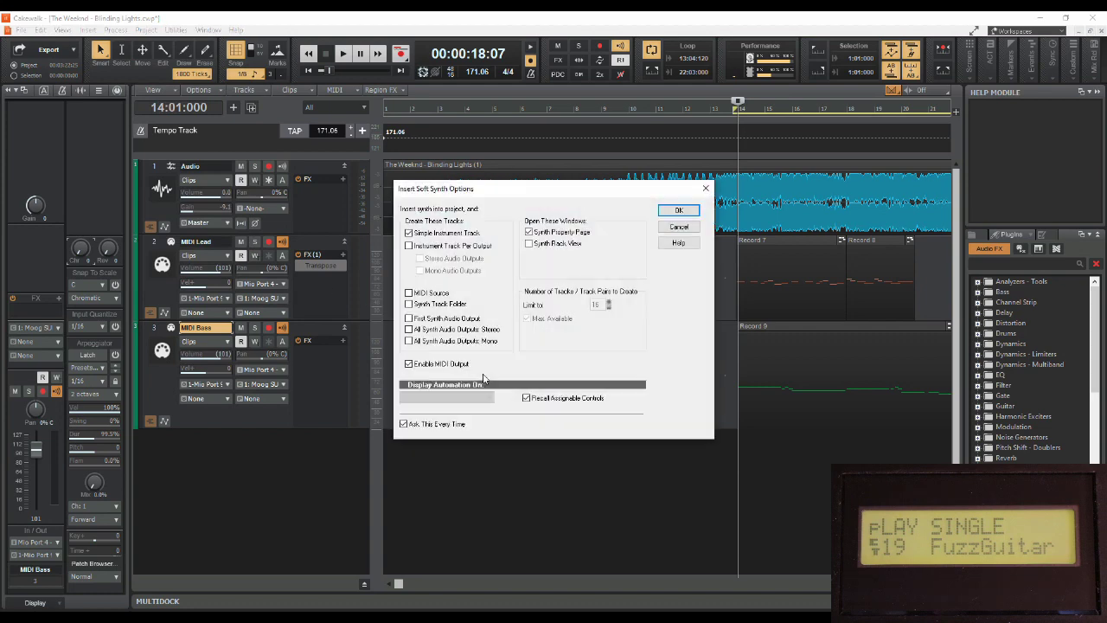
pyautogui.click(679, 210)
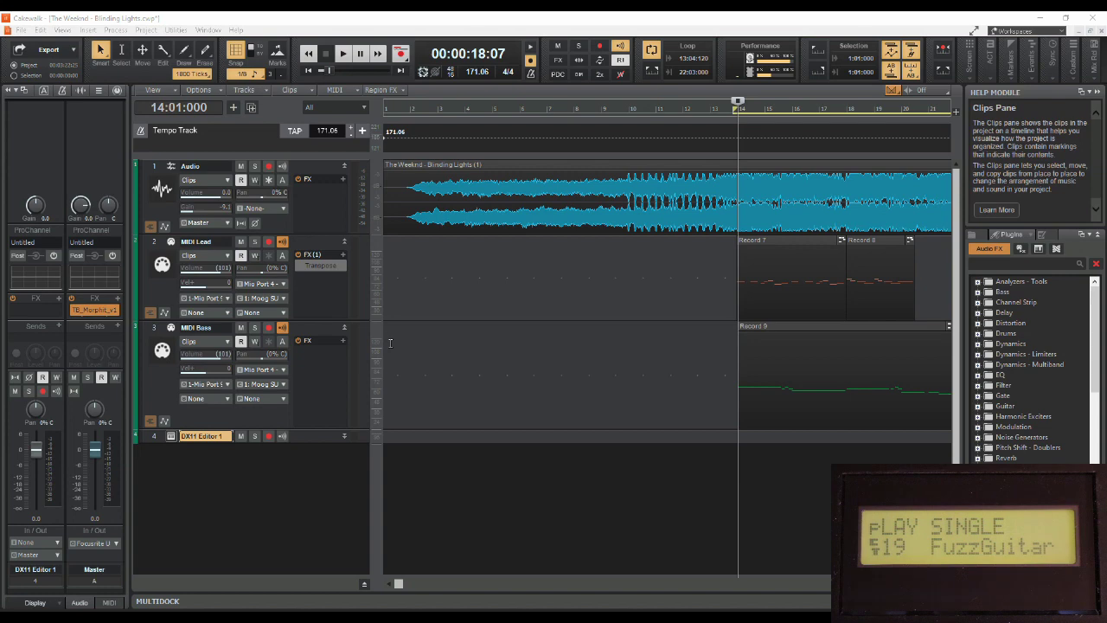
# Check the enabled MIDI input and output devices in Preferences > MIDI > Devices, then close it
pyautogui.click(40, 29)
pyautogui.click(90, 216)
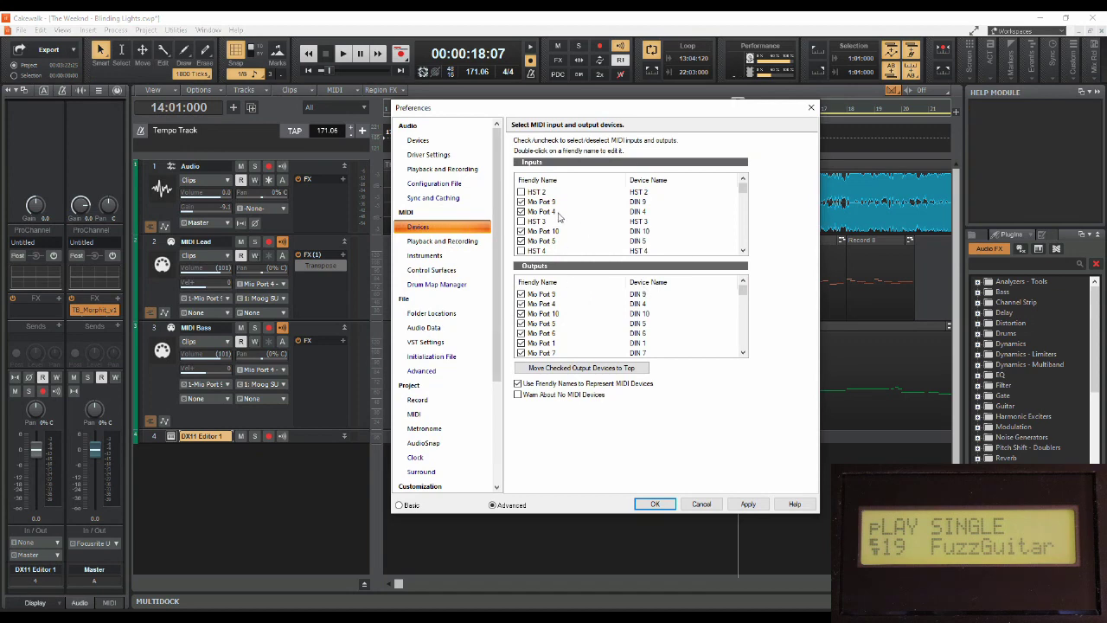
pyautogui.scroll(-6, 559, 218)
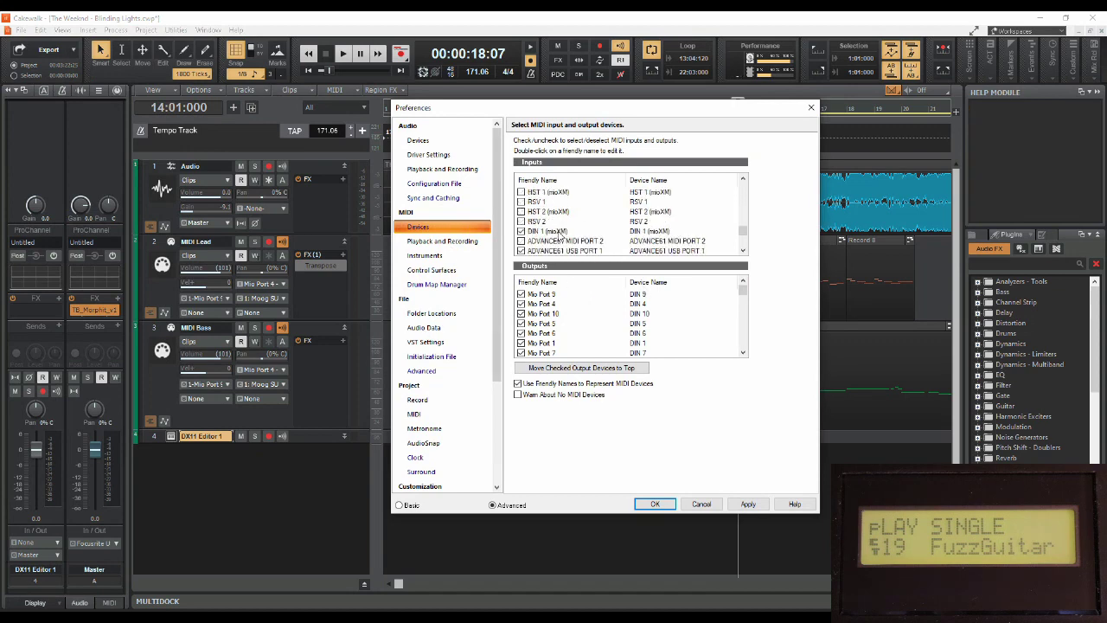
pyautogui.scroll(4, 561, 231)
pyautogui.scroll(-4, 566, 230)
pyautogui.scroll(3, 566, 232)
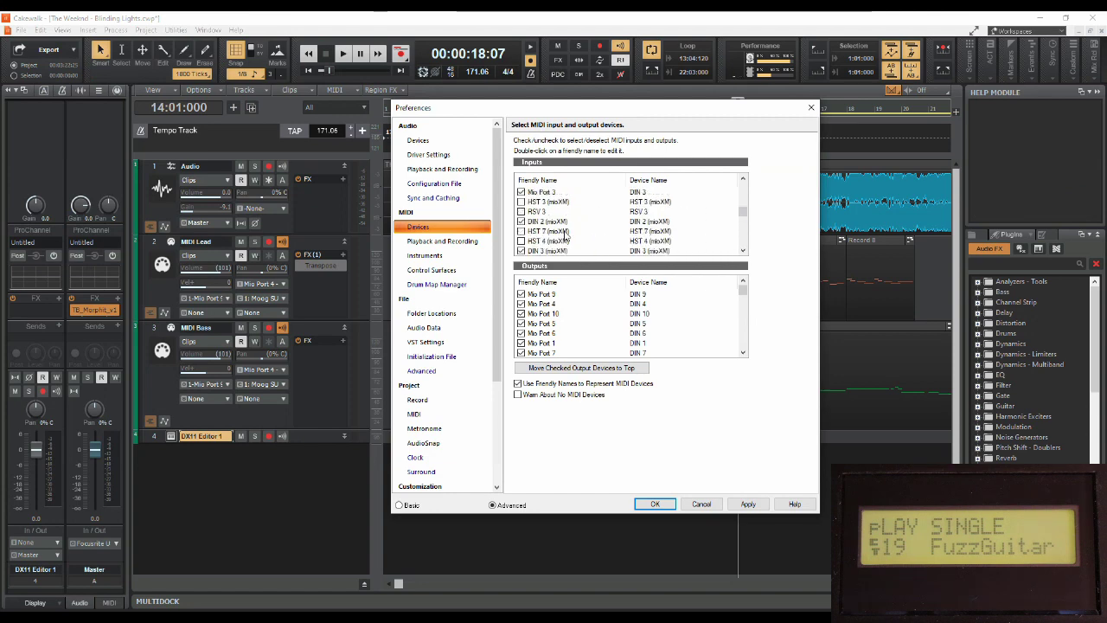
pyautogui.scroll(4, 571, 232)
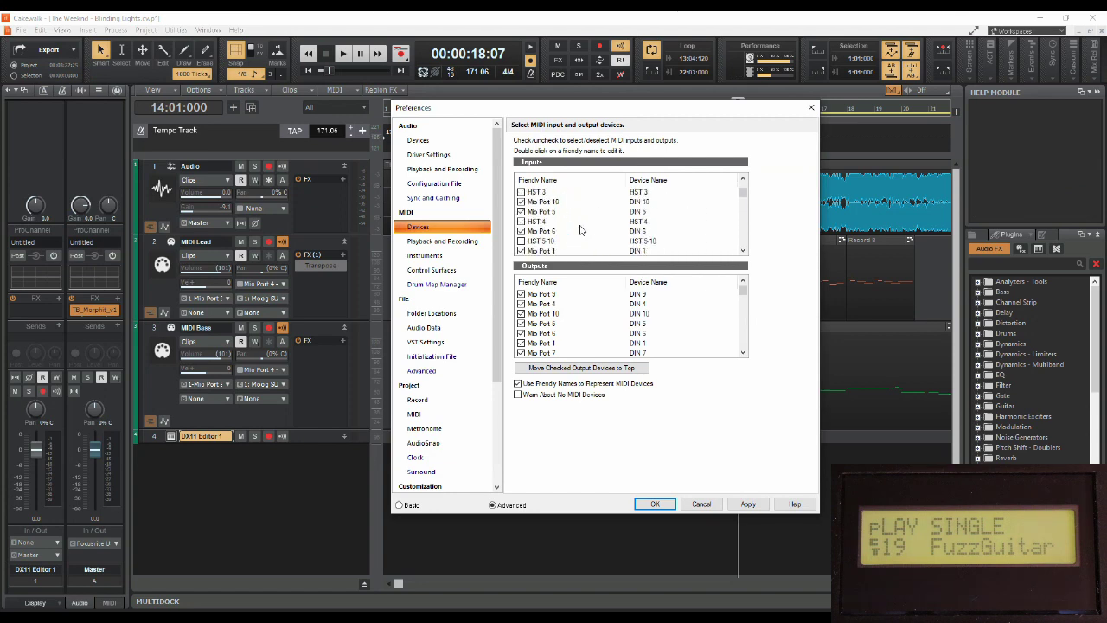
pyautogui.scroll(-5, 581, 229)
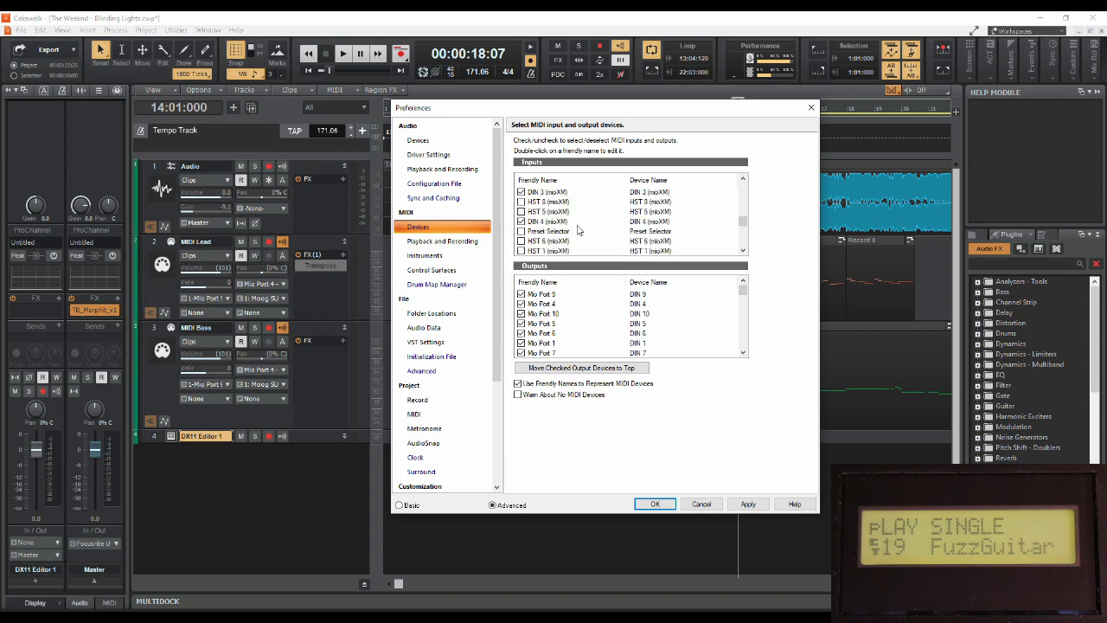
pyautogui.scroll(-3, 578, 230)
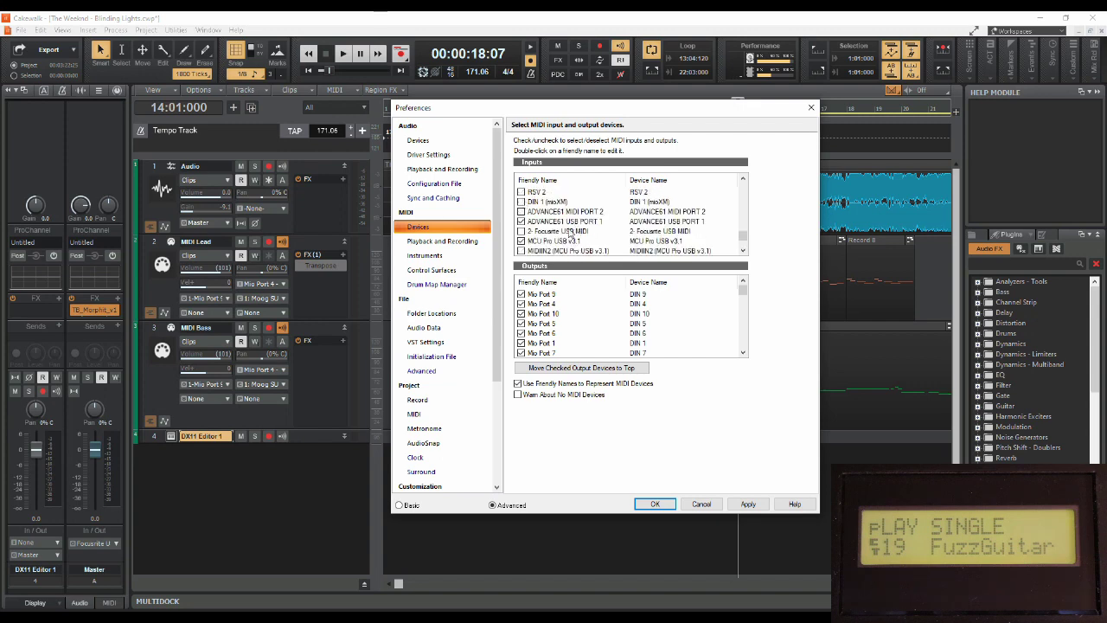
pyautogui.scroll(-3, 573, 321)
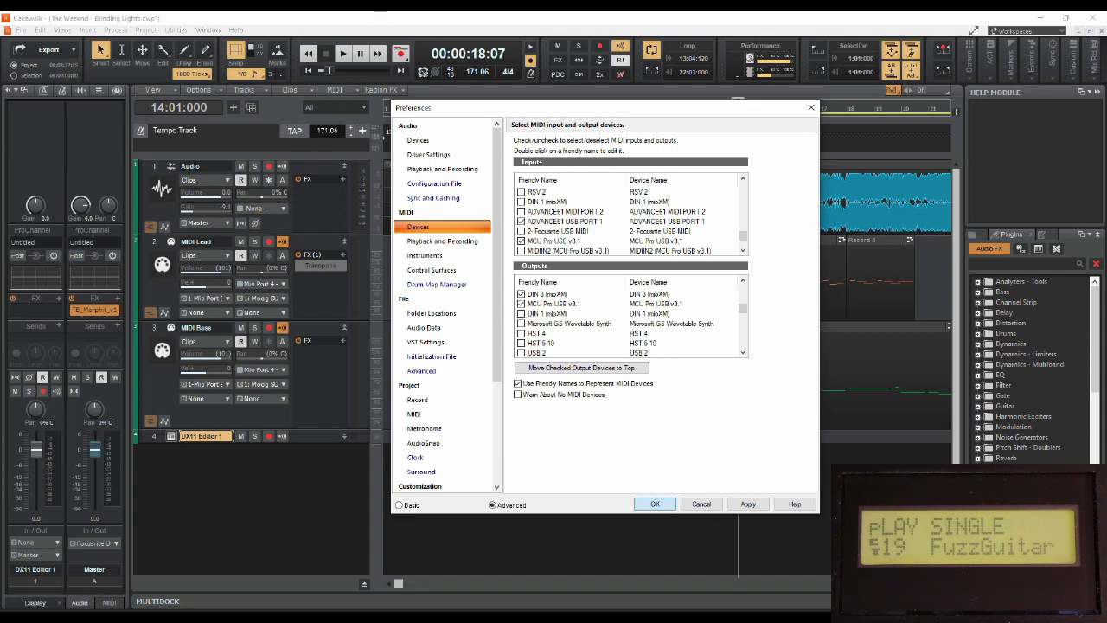
pyautogui.press('Return')
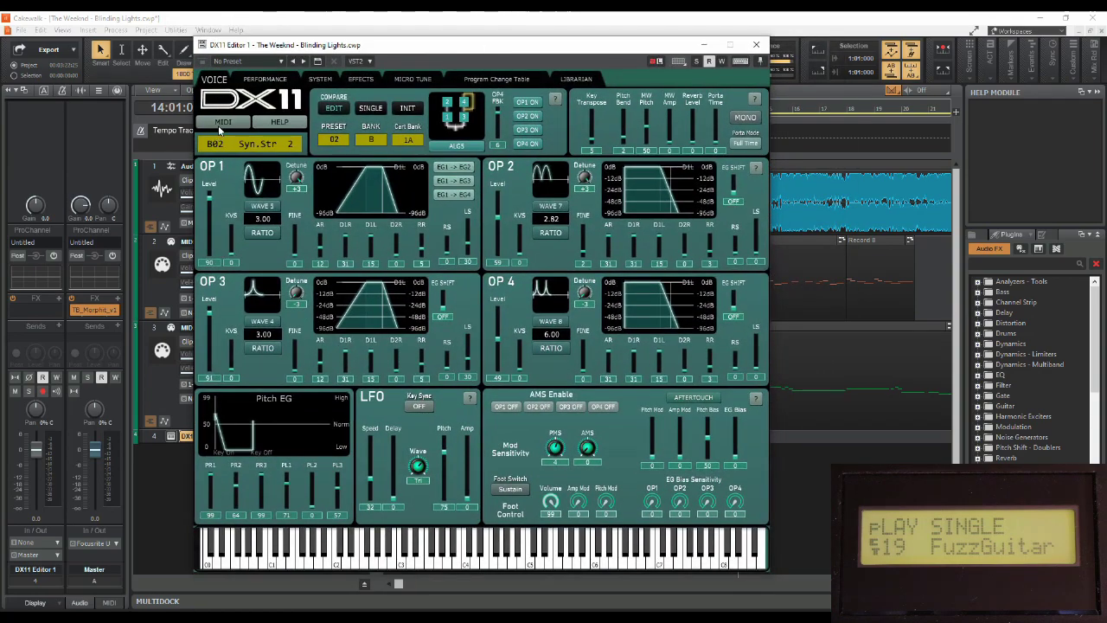
# Set the editor's MIDI IN and OUT devices both to DIN 1 (mioXM) and confirm
pyautogui.click(222, 122)
pyautogui.click(495, 275)
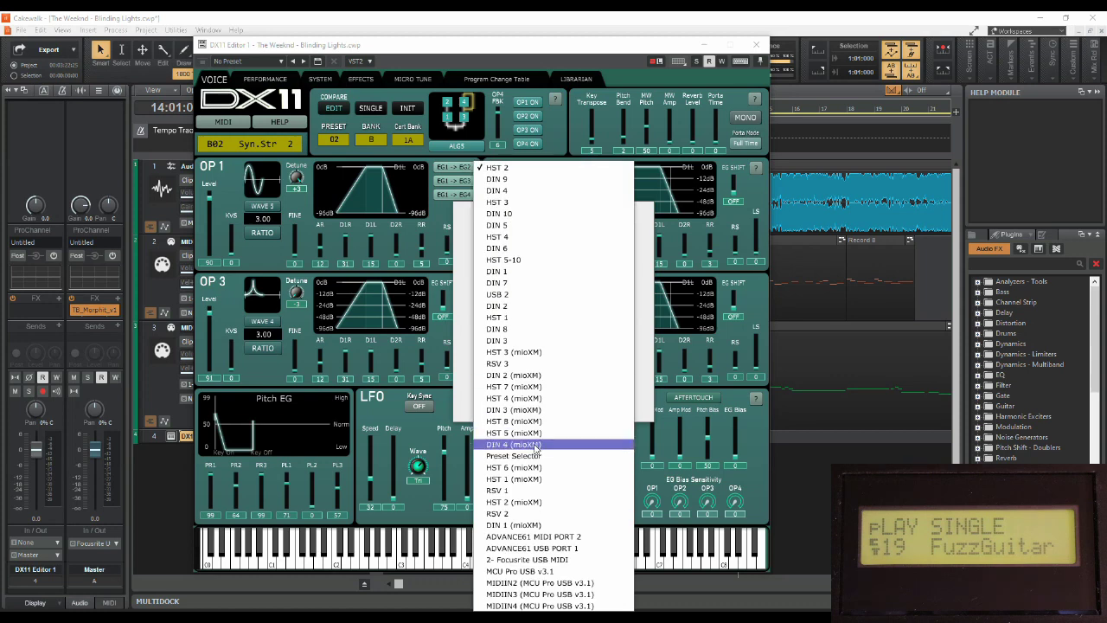
pyautogui.click(542, 525)
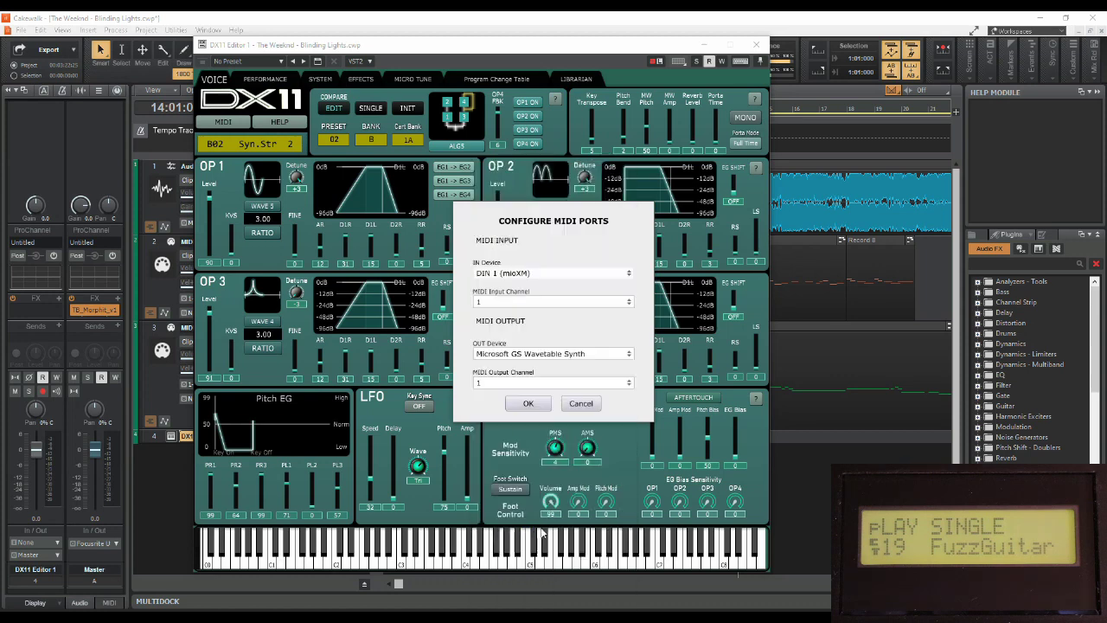
pyautogui.click(502, 355)
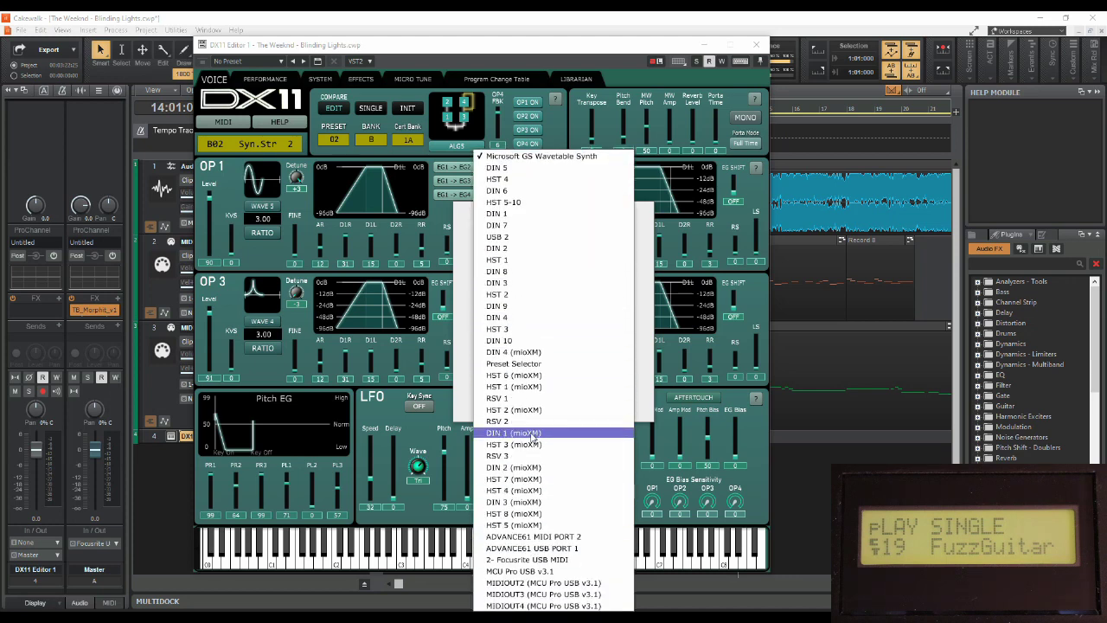
pyautogui.click(532, 432)
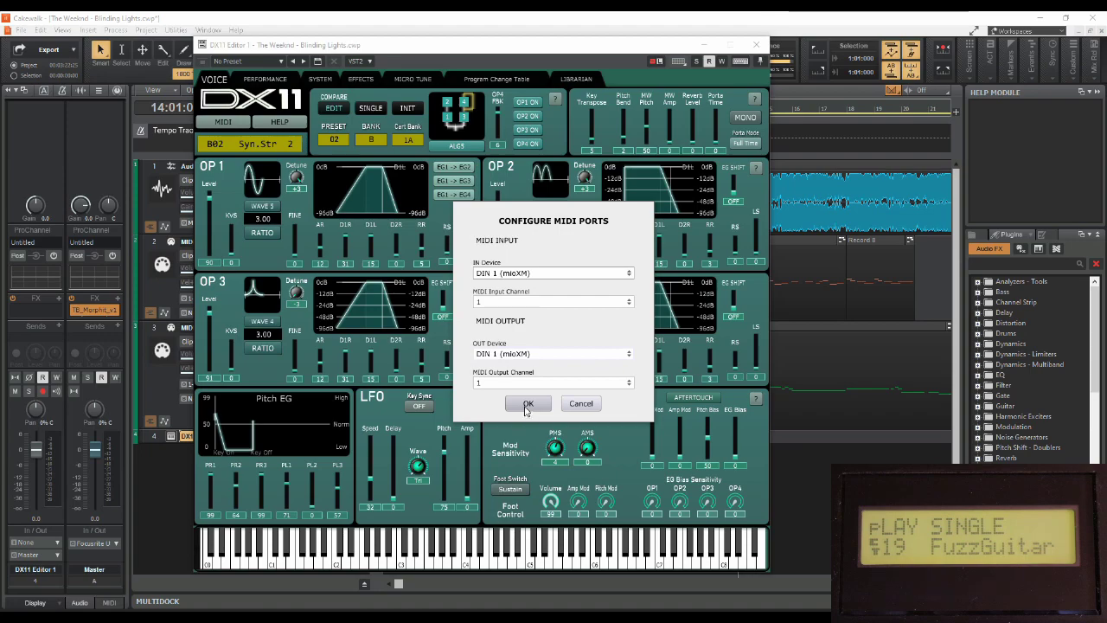
pyautogui.click(526, 404)
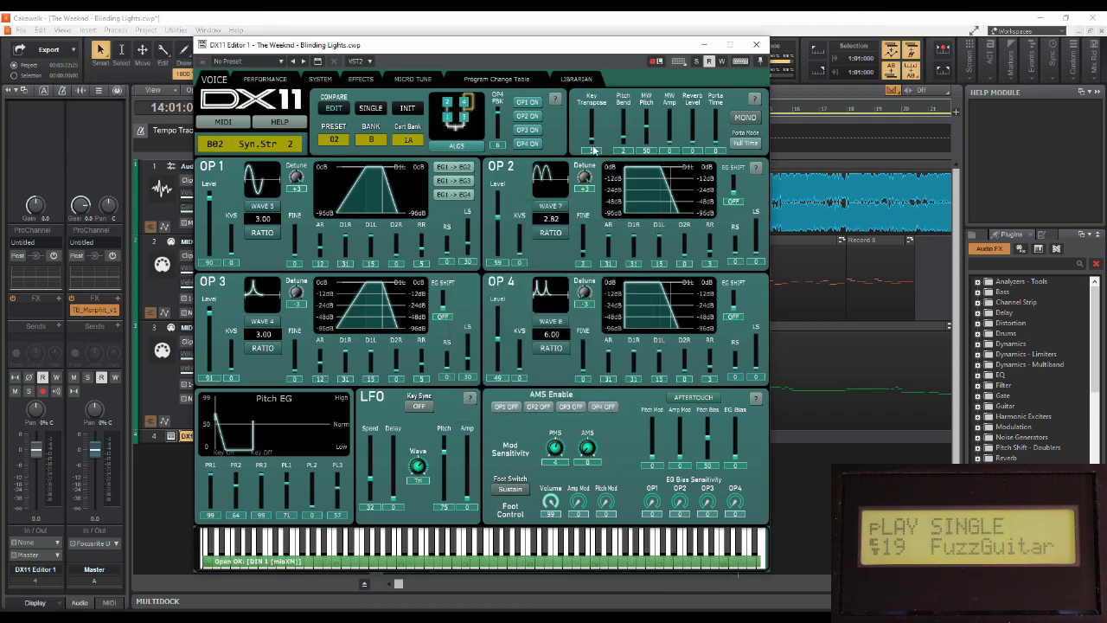
# Move the DX11 Editor window aside to reveal the tracks and select the Record 9 clip
pyautogui.moveTo(542, 47); pyautogui.dragTo(358, 31)
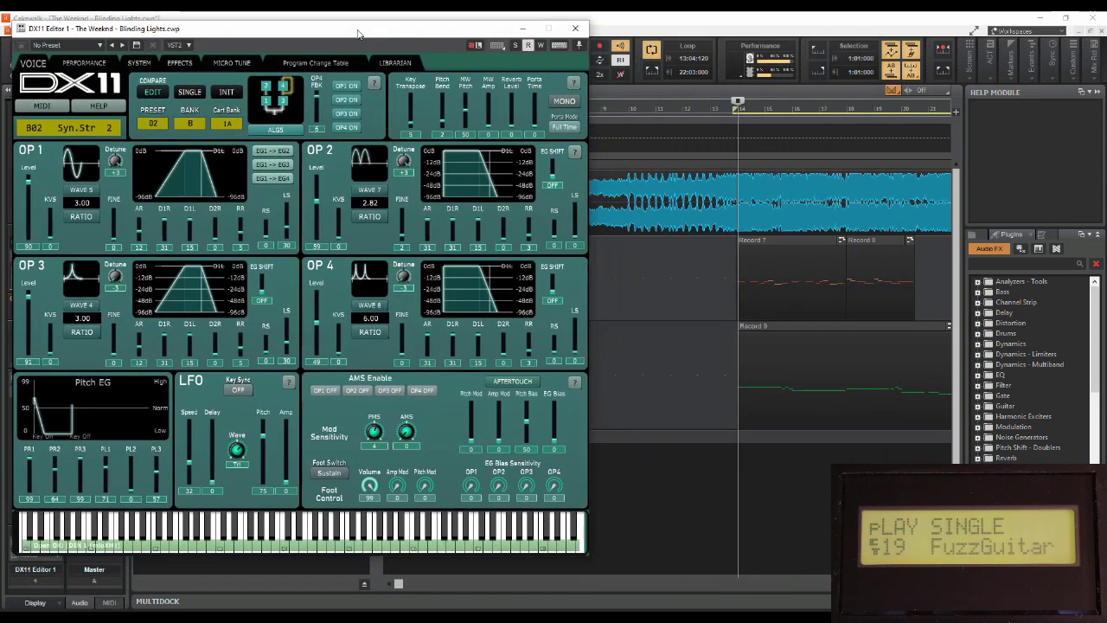
pyautogui.click(777, 326)
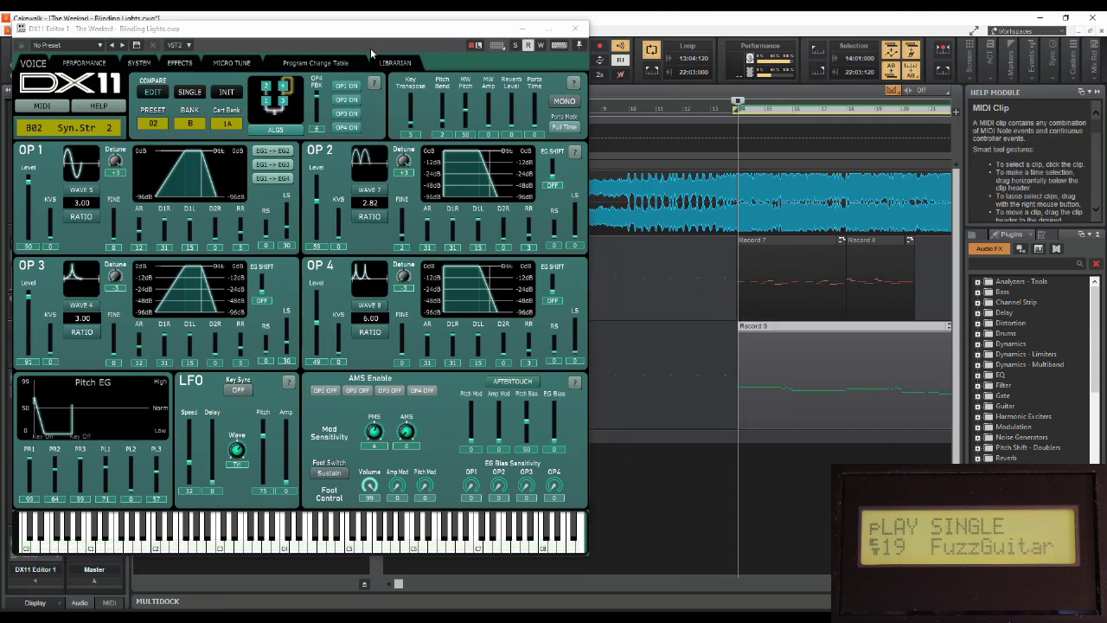
pyautogui.moveTo(343, 32); pyautogui.dragTo(440, 62)
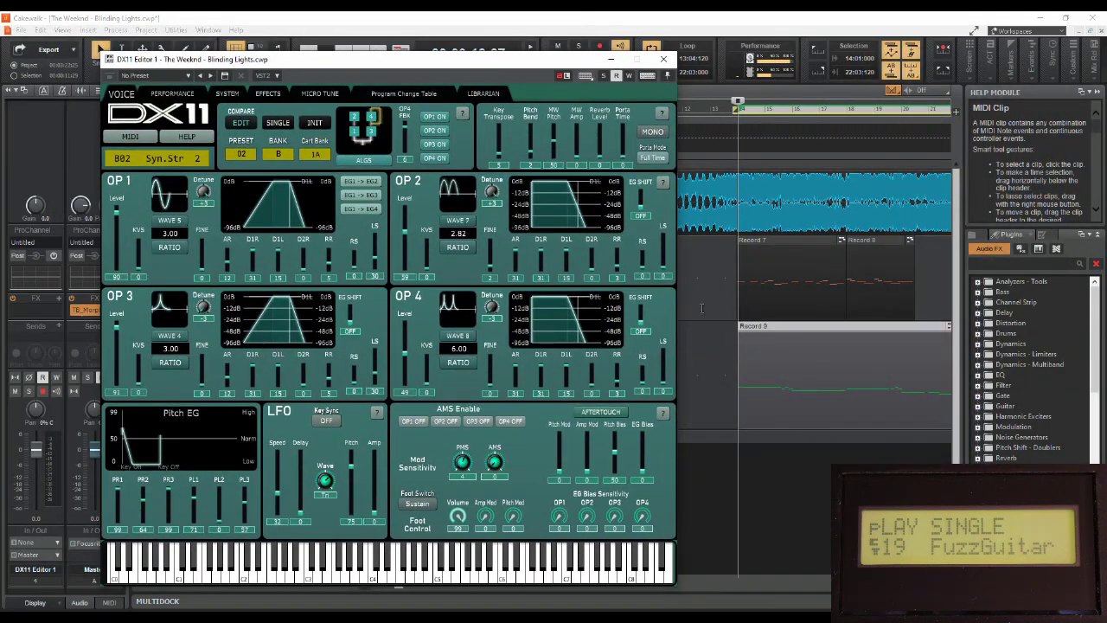
pyautogui.moveTo(507, 69); pyautogui.dragTo(823, 64)
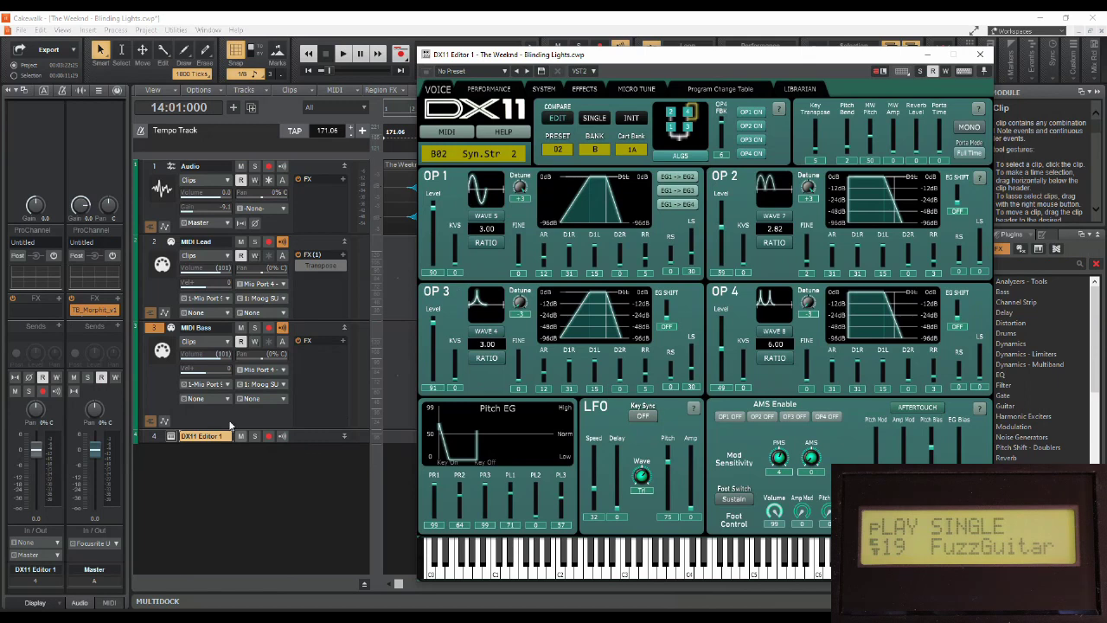
# Route the MIDI Bass track's output to 15-DX11 Editor 1 and start playback
pyautogui.click(227, 384)
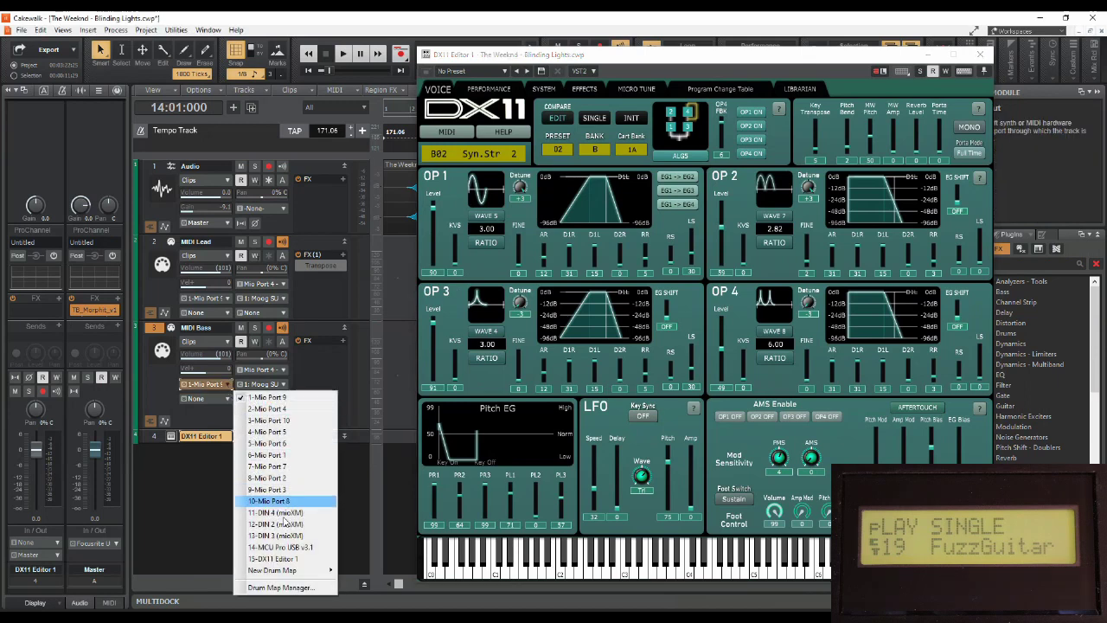
pyautogui.click(285, 559)
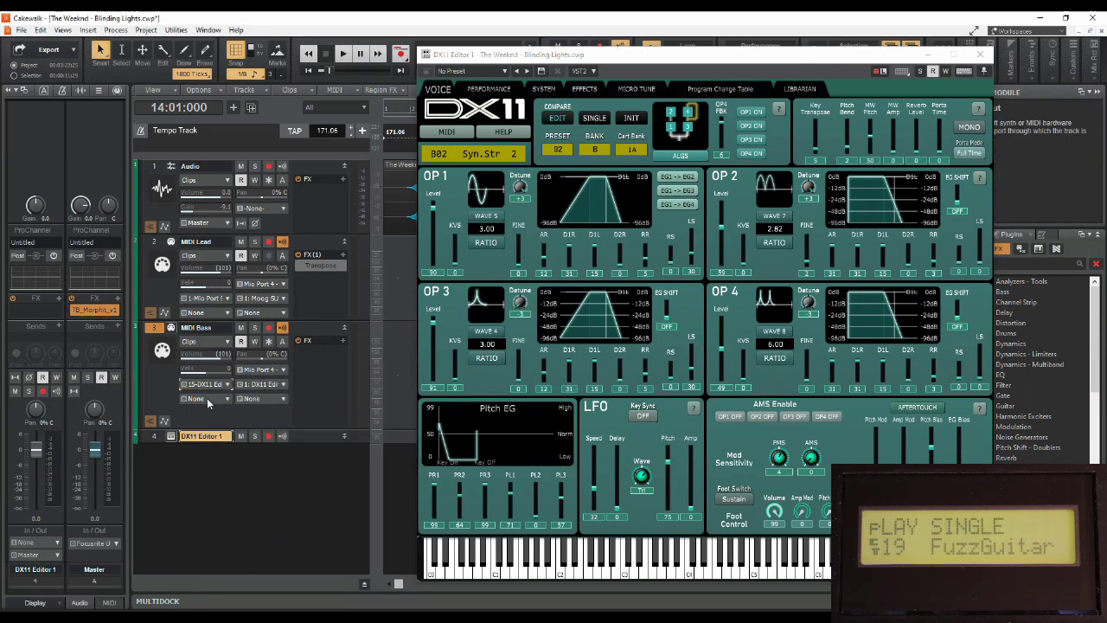
pyautogui.moveTo(652, 57); pyautogui.dragTo(605, 101)
pyautogui.press('space')
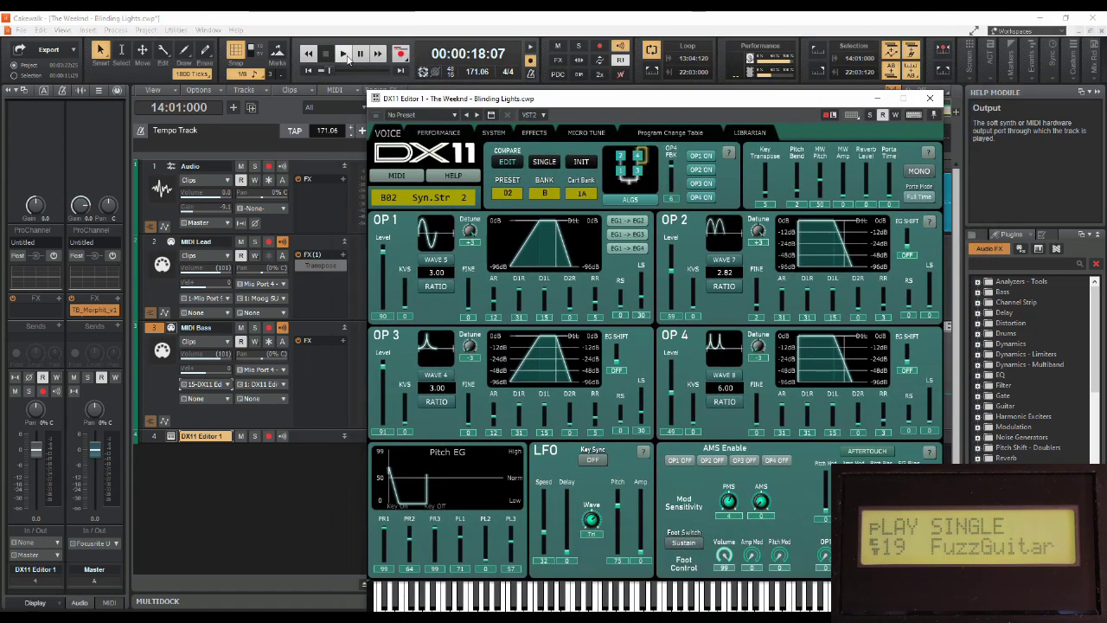
# Drop OP1's output level to 0 and back to 99, stop playback, and enlarge the DX11 track
pyautogui.moveTo(549, 136); pyautogui.dragTo(576, 79)
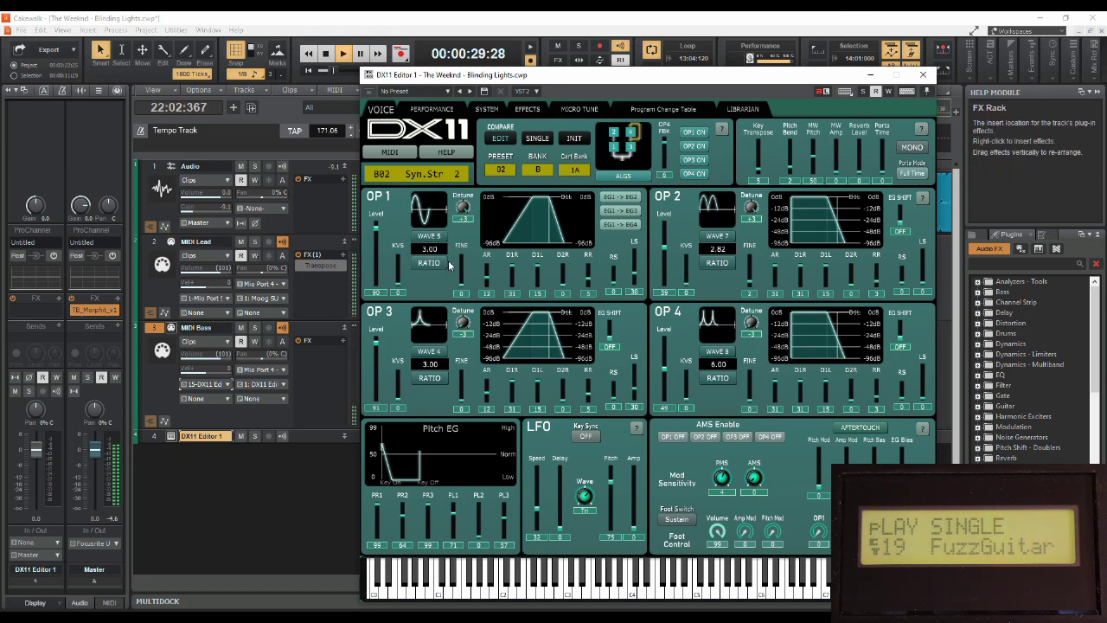
pyautogui.click(377, 246)
pyautogui.moveTo(378, 247); pyautogui.dragTo(377, 301)
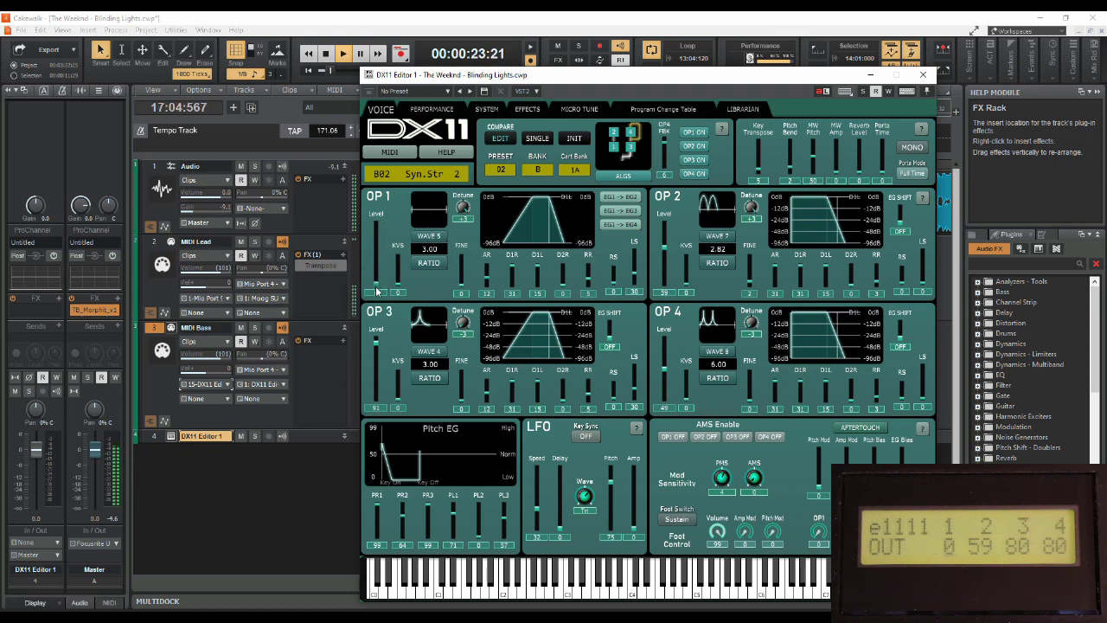
pyautogui.moveTo(377, 287); pyautogui.dragTo(380, 225)
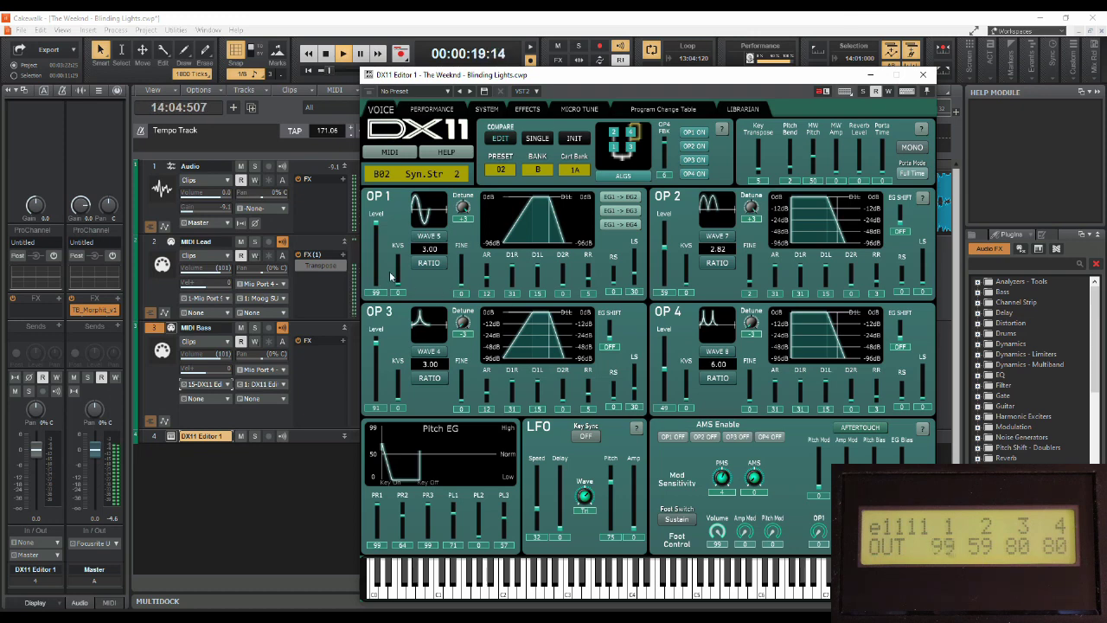
pyautogui.click(325, 54)
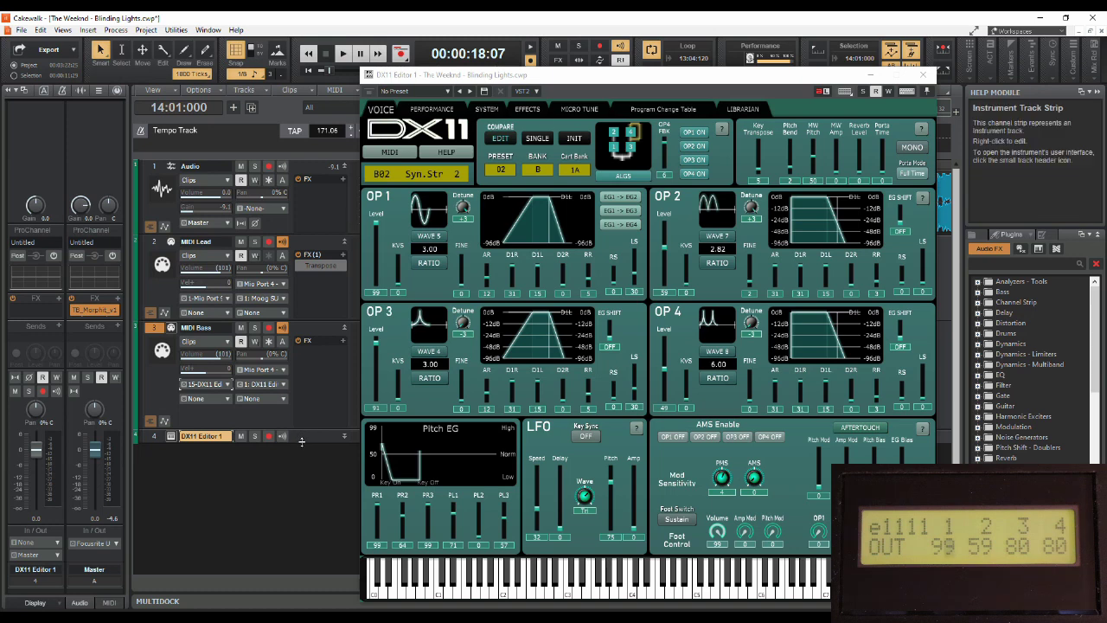
pyautogui.moveTo(303, 440); pyautogui.dragTo(291, 544)
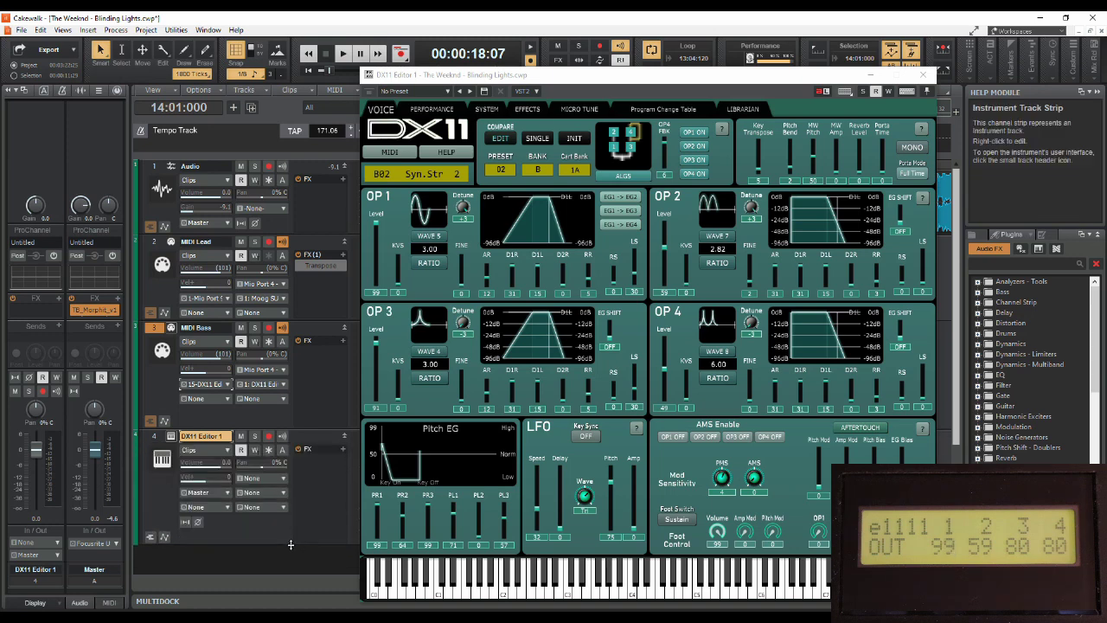
# Show a taller automation lane on DX11 Editor 1 and assign it to OP4_Level via Choose Parameter
pyautogui.click(164, 538)
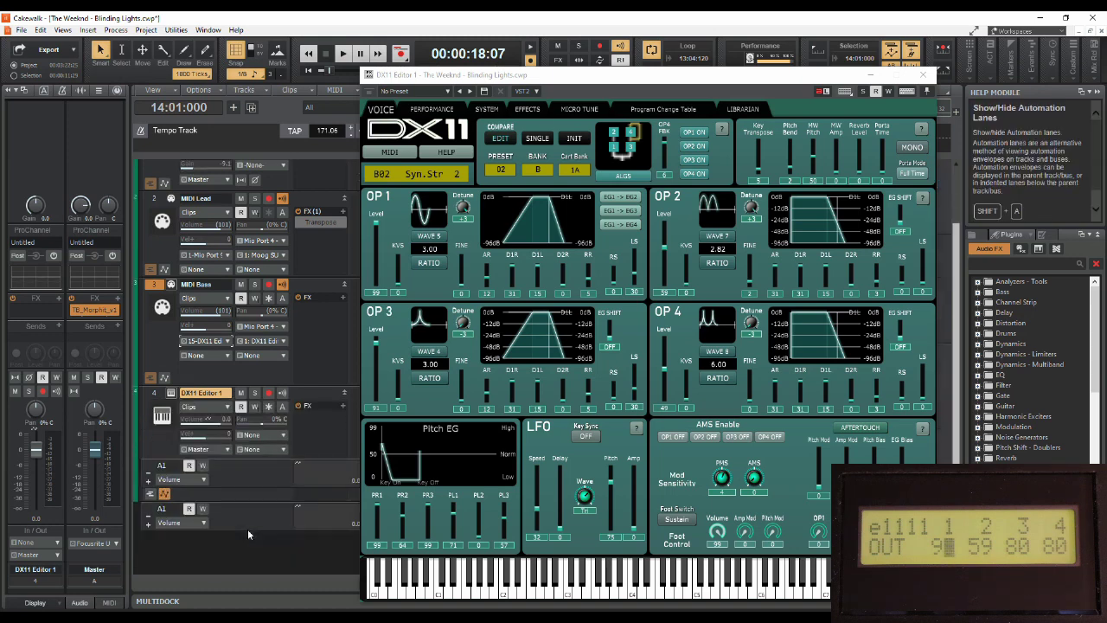
pyautogui.moveTo(261, 395); pyautogui.dragTo(242, 445)
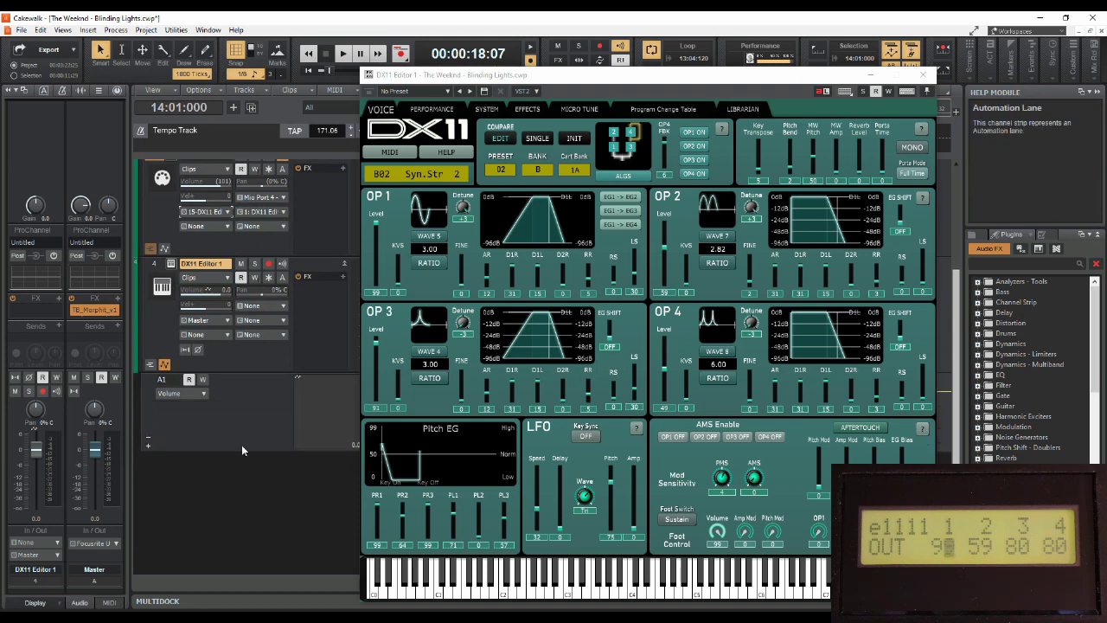
pyautogui.click(205, 393)
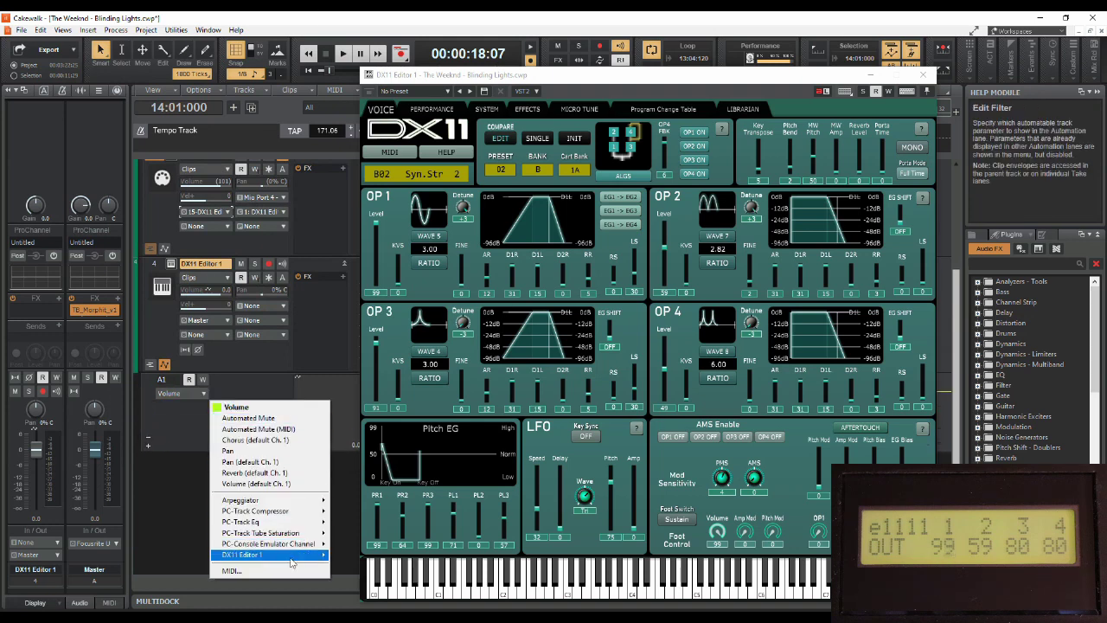
pyautogui.moveTo(280, 562)
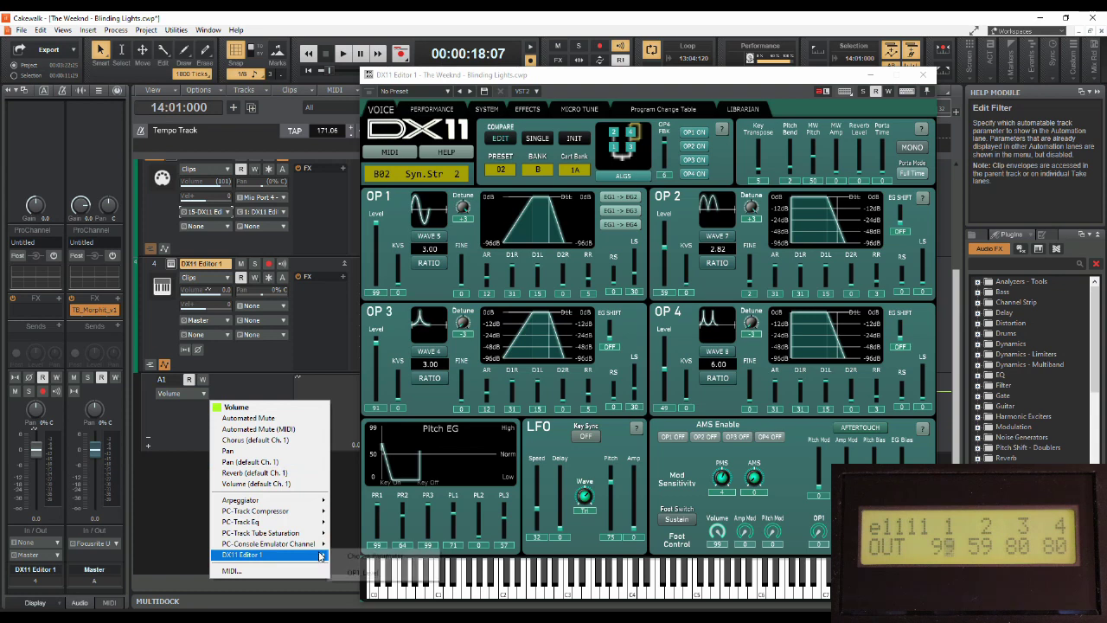
pyautogui.click(360, 558)
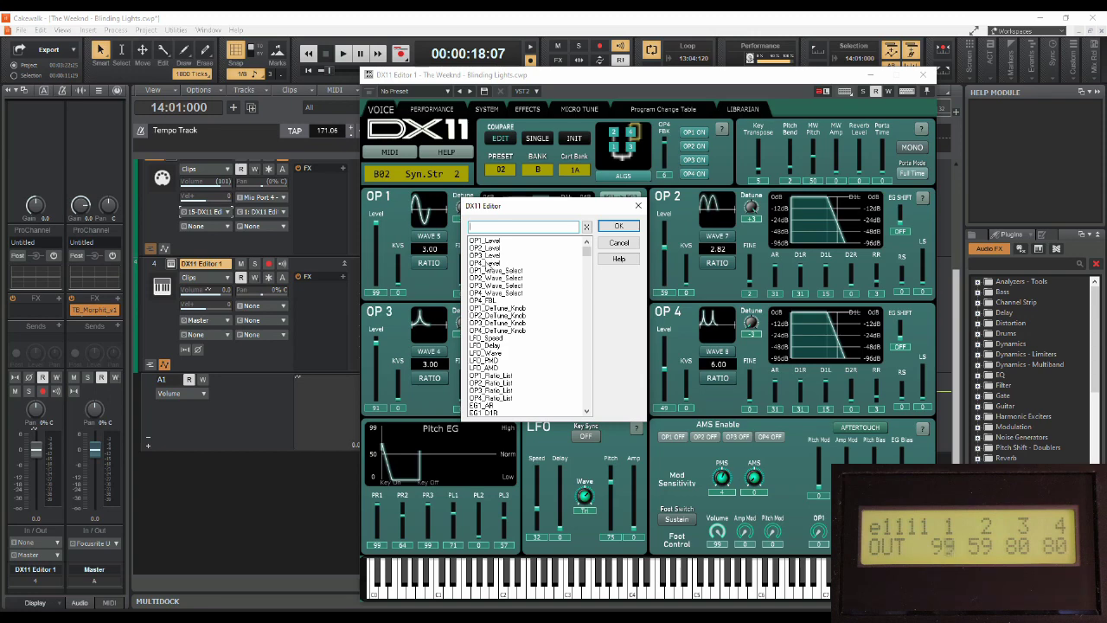
pyautogui.click(486, 262)
pyautogui.click(619, 227)
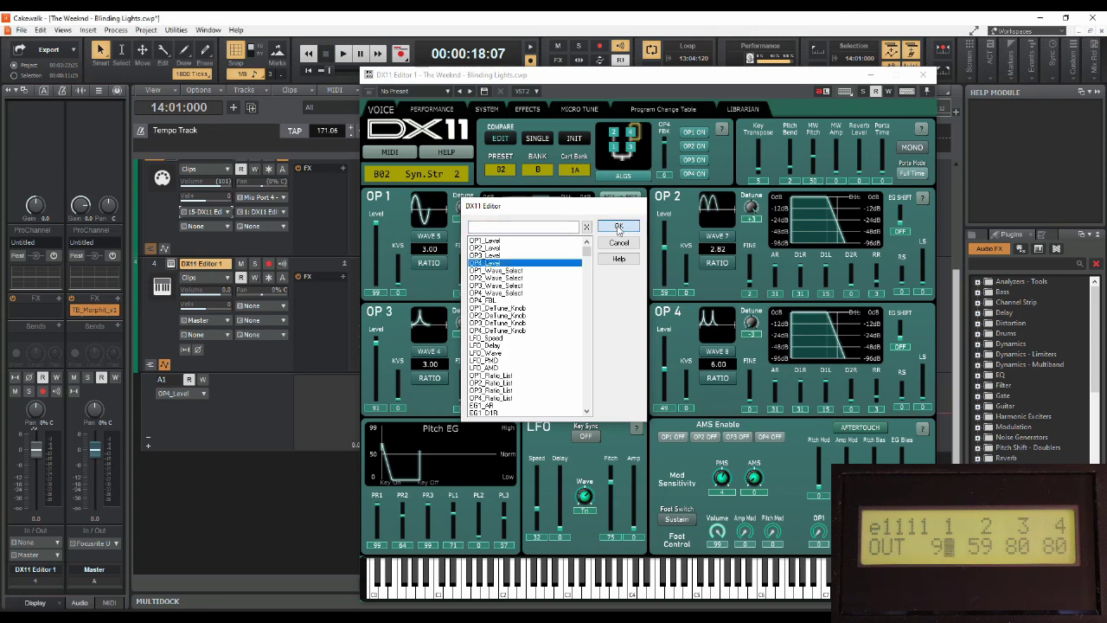
pyautogui.moveTo(601, 79); pyautogui.dragTo(360, 0)
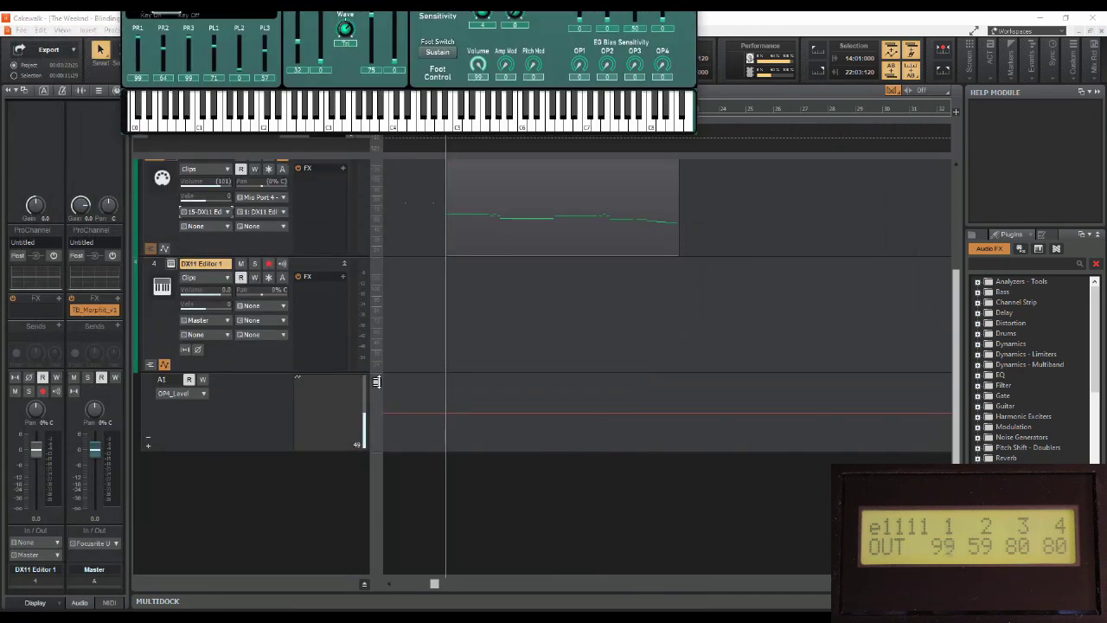
# Drag the OP4_Level envelope up to about 76% and bring the editor window back into view
pyautogui.moveTo(452, 411); pyautogui.dragTo(660, 419)
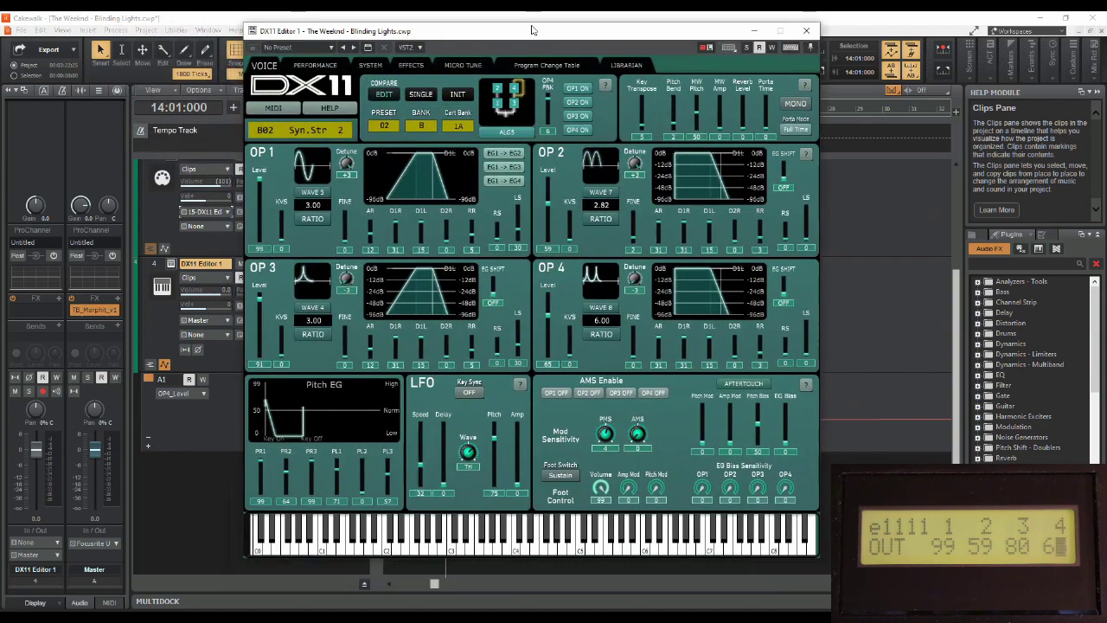
pyautogui.moveTo(524, 67); pyautogui.dragTo(692, 66)
# Play the song, lower OP4 Level from 63 to 43, then stop playback
pyautogui.click(343, 53)
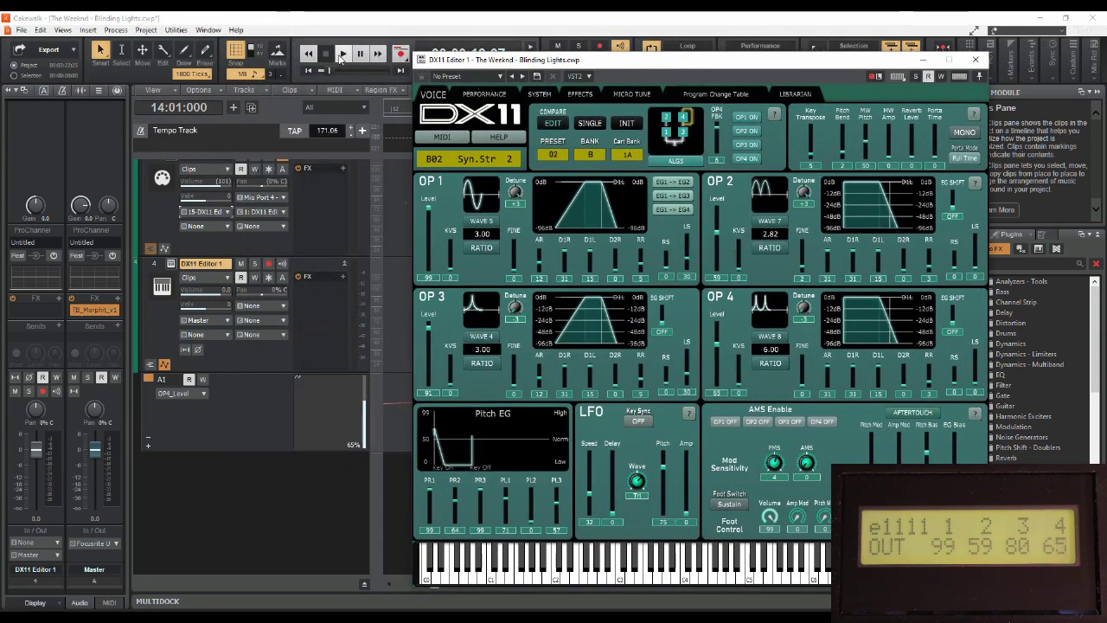
pyautogui.moveTo(717, 345); pyautogui.dragTo(731, 376)
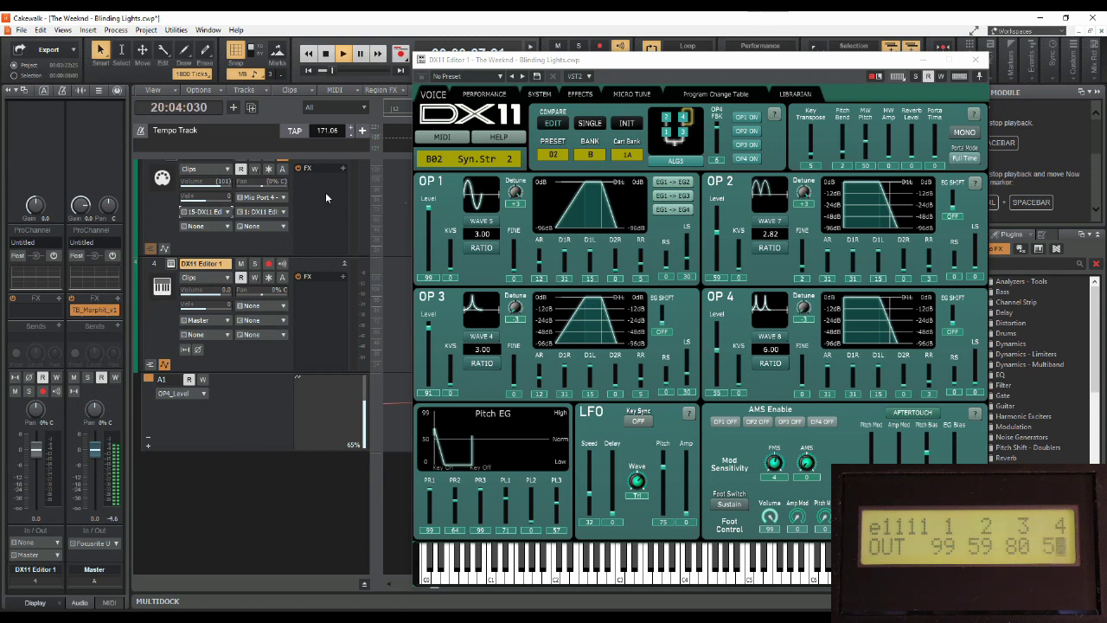
pyautogui.click(327, 54)
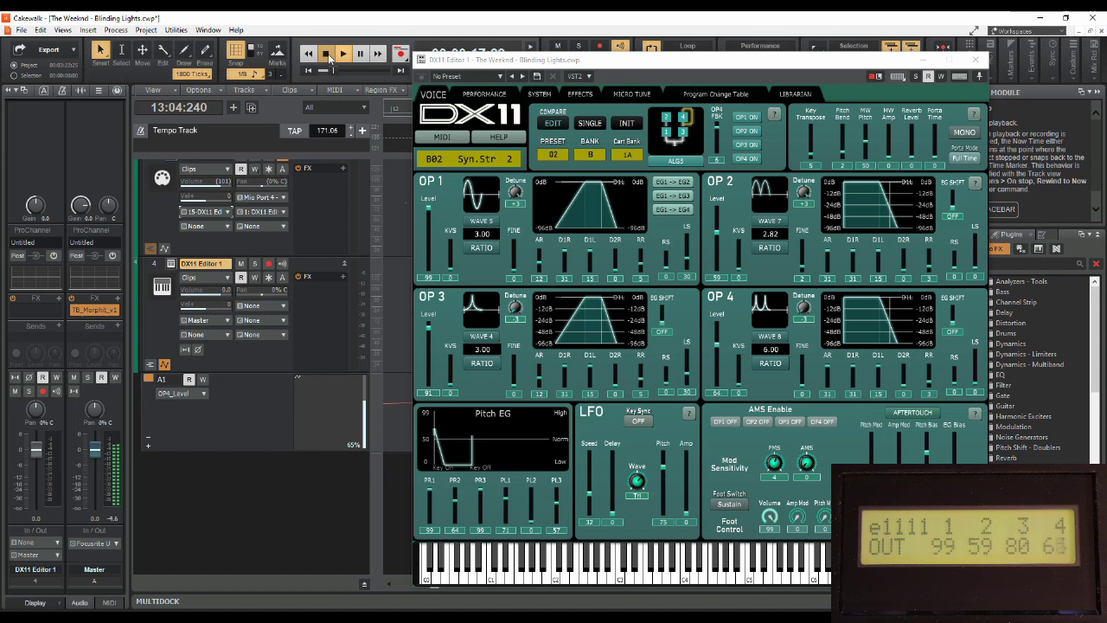
# Browse the DX11 Editor 1 parameter list, cancel to keep OP4_Level, and shift the editor window left
pyautogui.click(204, 395)
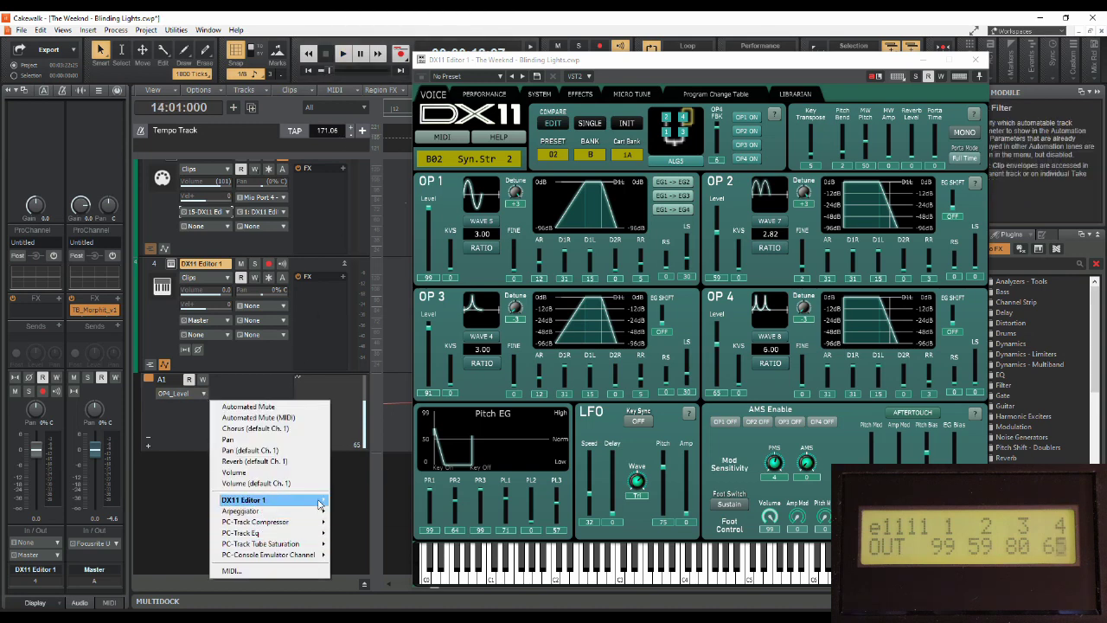
pyautogui.moveTo(320, 504)
pyautogui.click(363, 500)
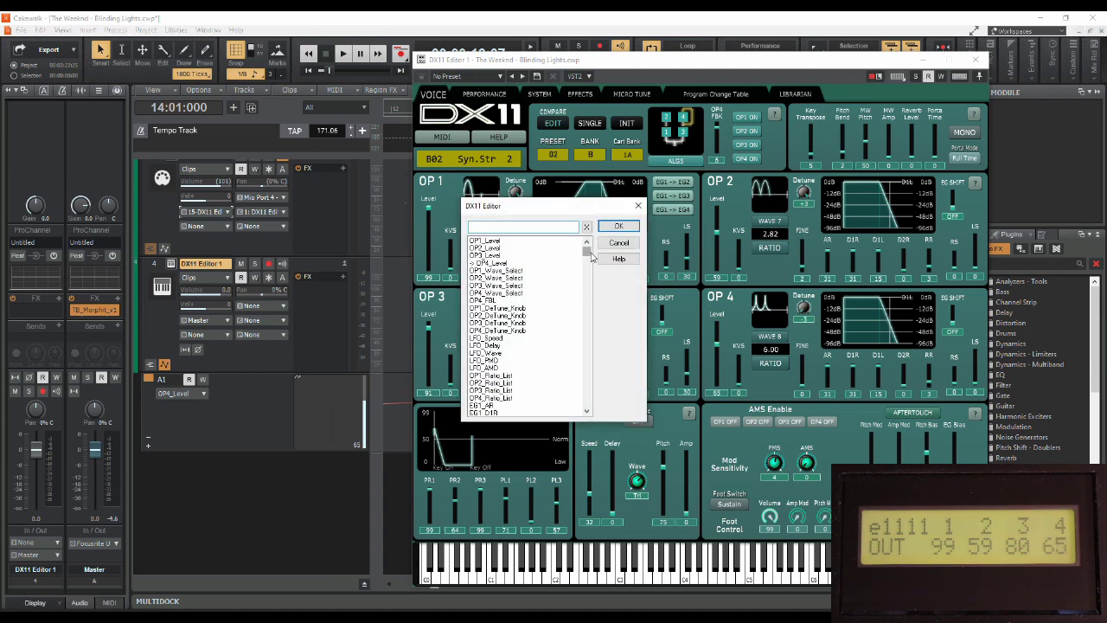
pyautogui.scroll(-10, 575, 312)
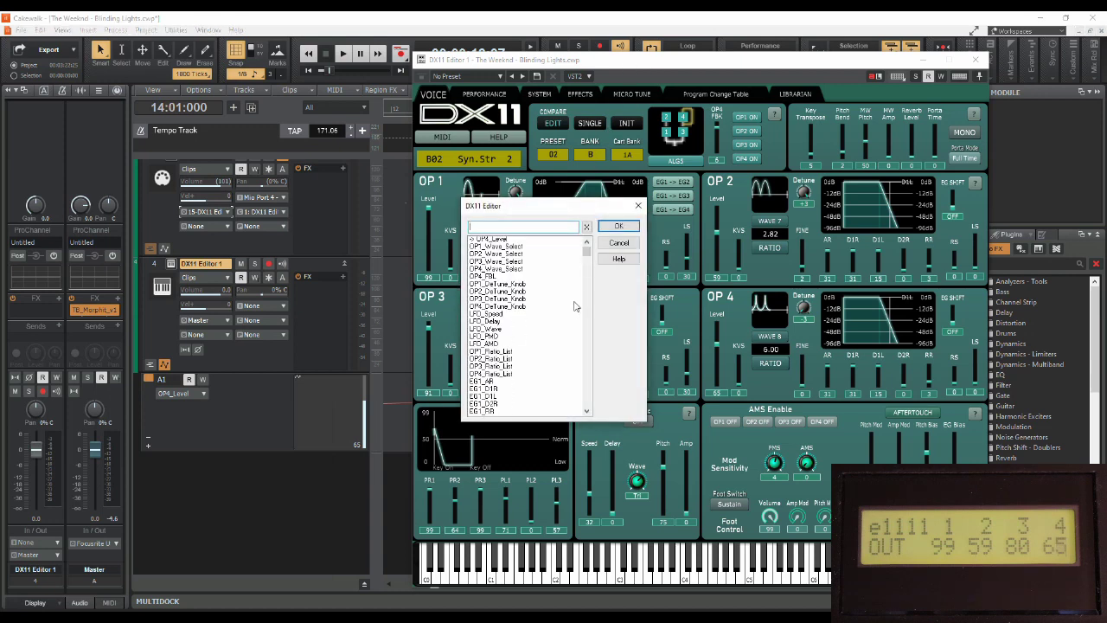
pyautogui.scroll(-3, 537, 344)
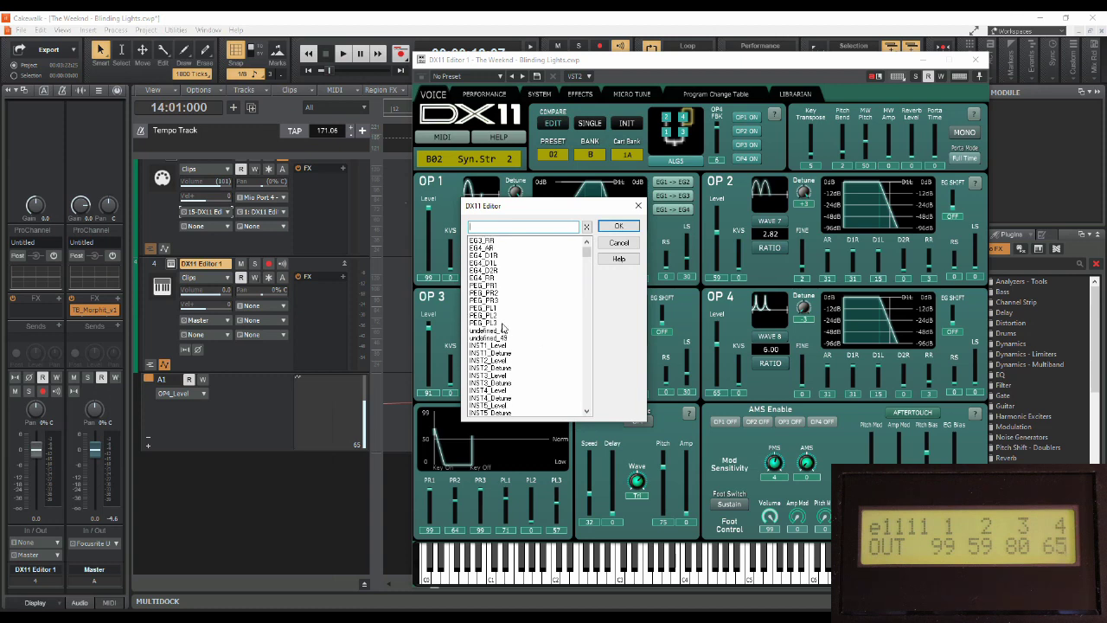
pyautogui.scroll(-3, 530, 333)
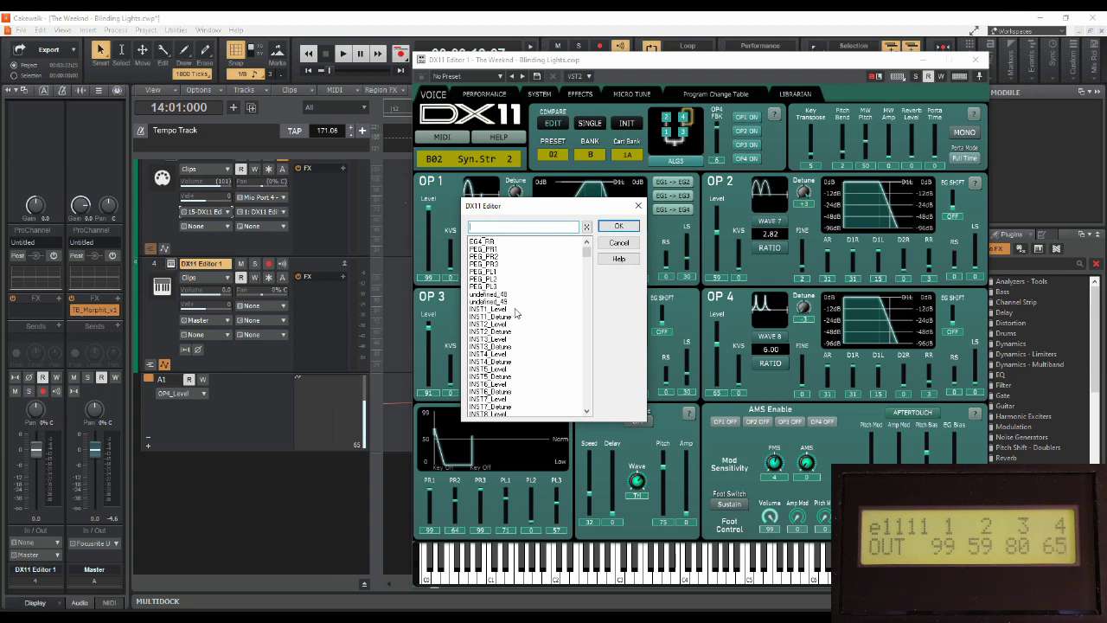
pyautogui.scroll(-2, 499, 285)
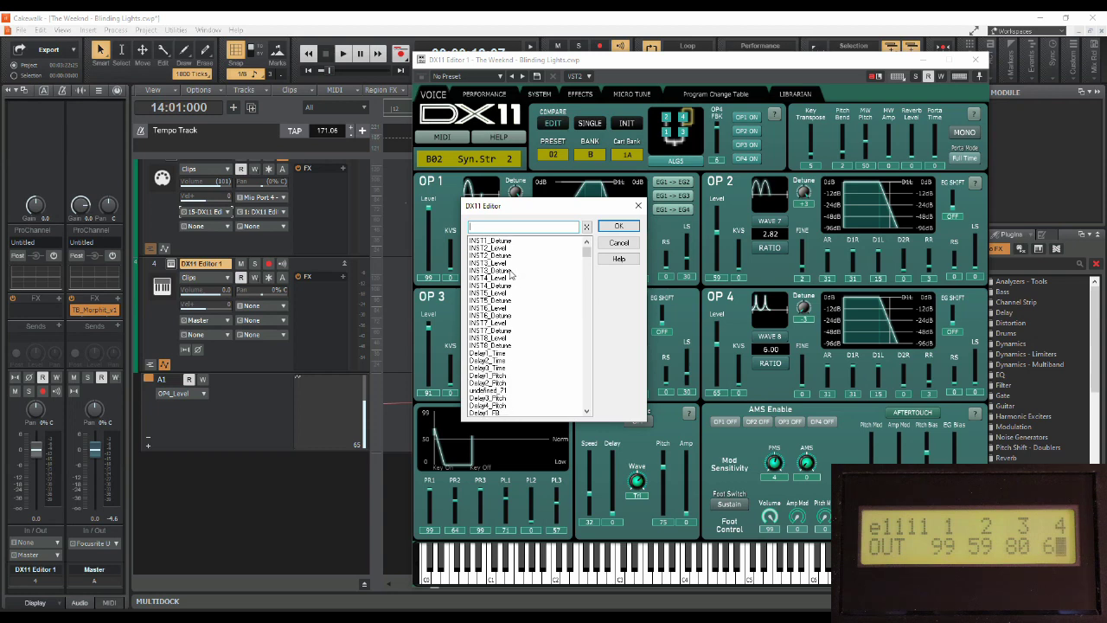
pyautogui.scroll(-2, 514, 369)
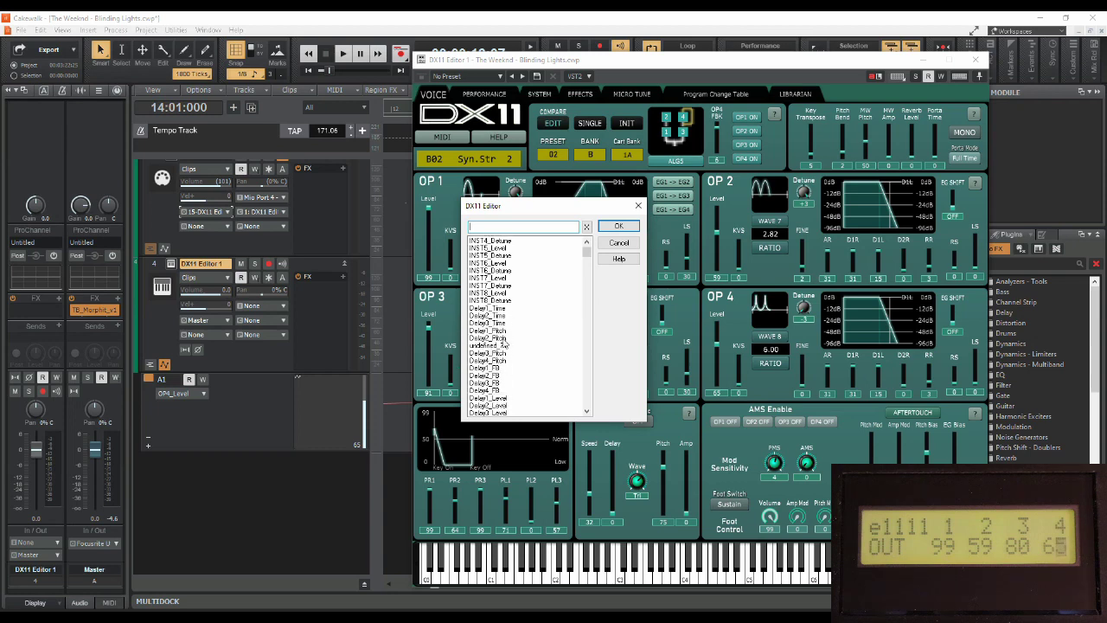
pyautogui.scroll(7, 519, 372)
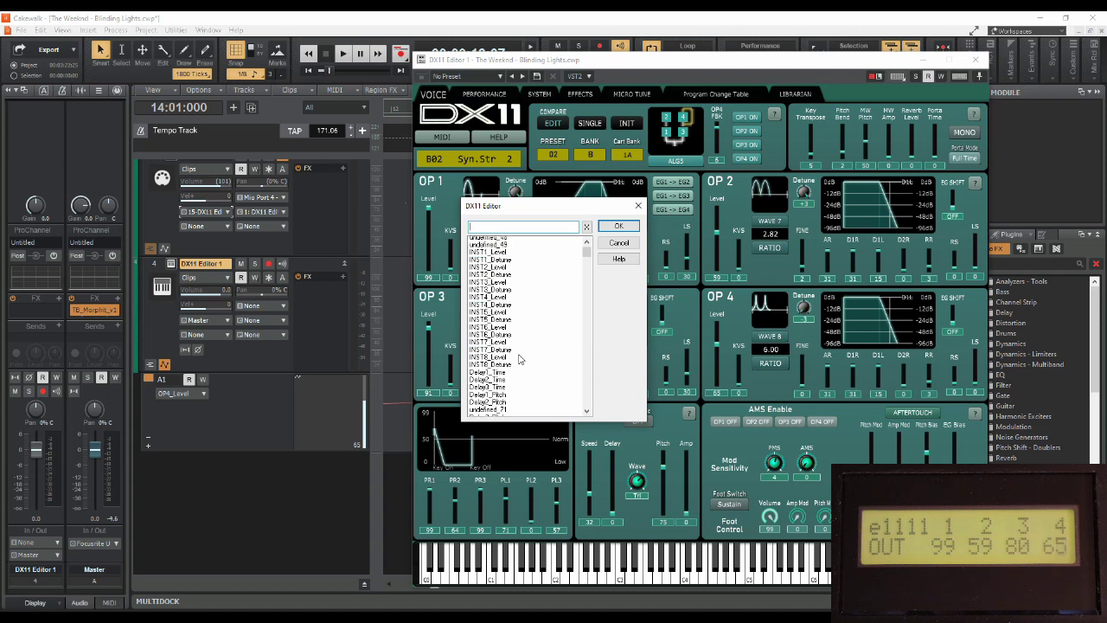
pyautogui.scroll(12, 520, 359)
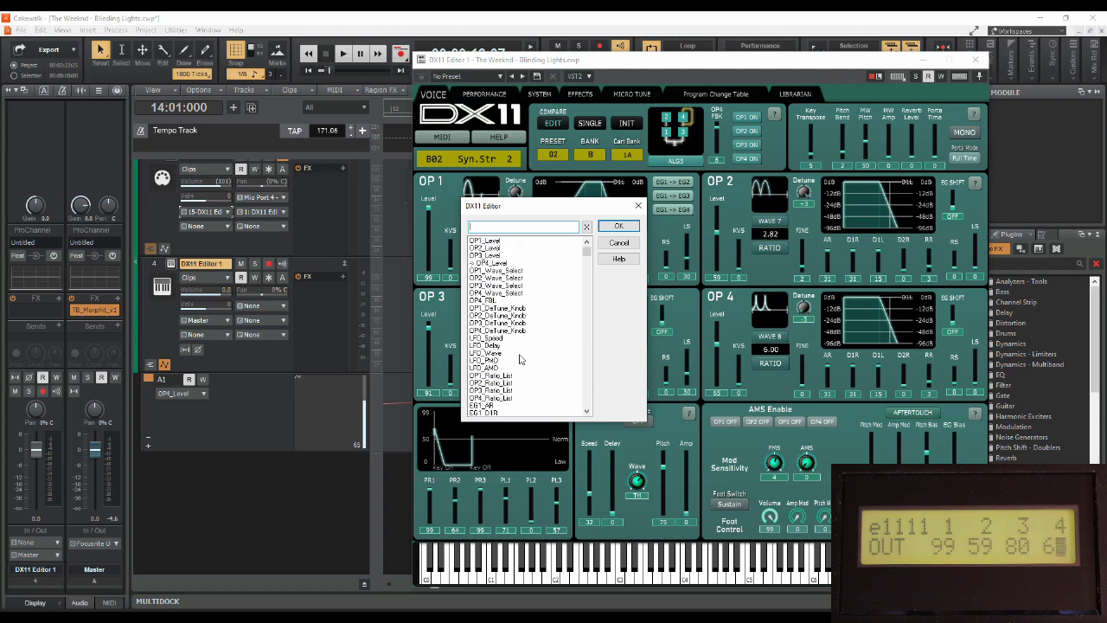
pyautogui.click(619, 245)
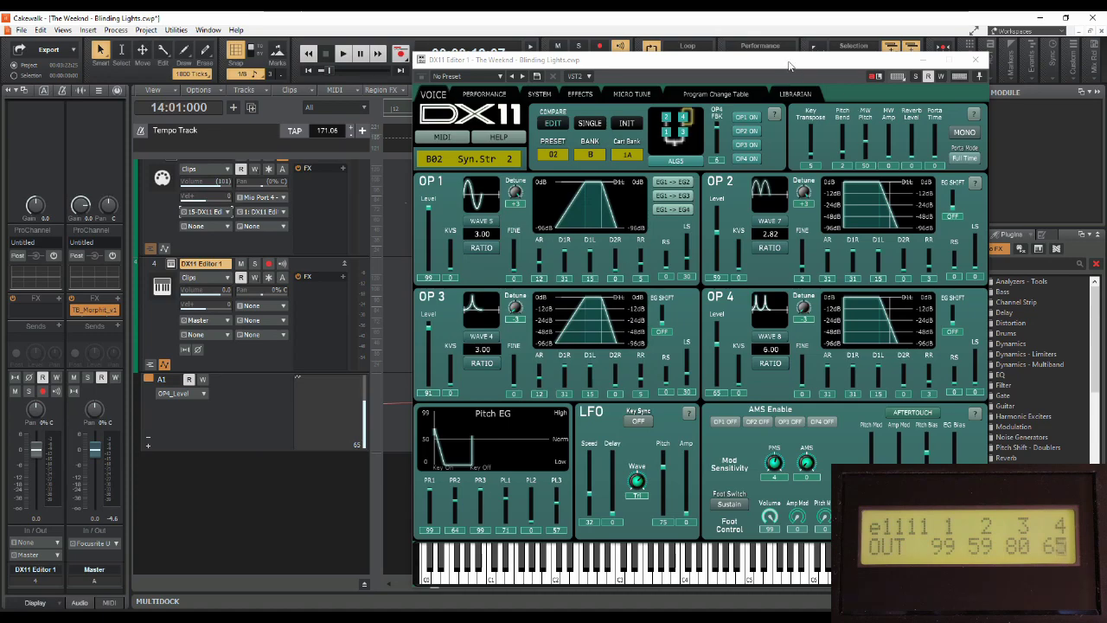
pyautogui.moveTo(803, 65); pyautogui.dragTo(603, 56)
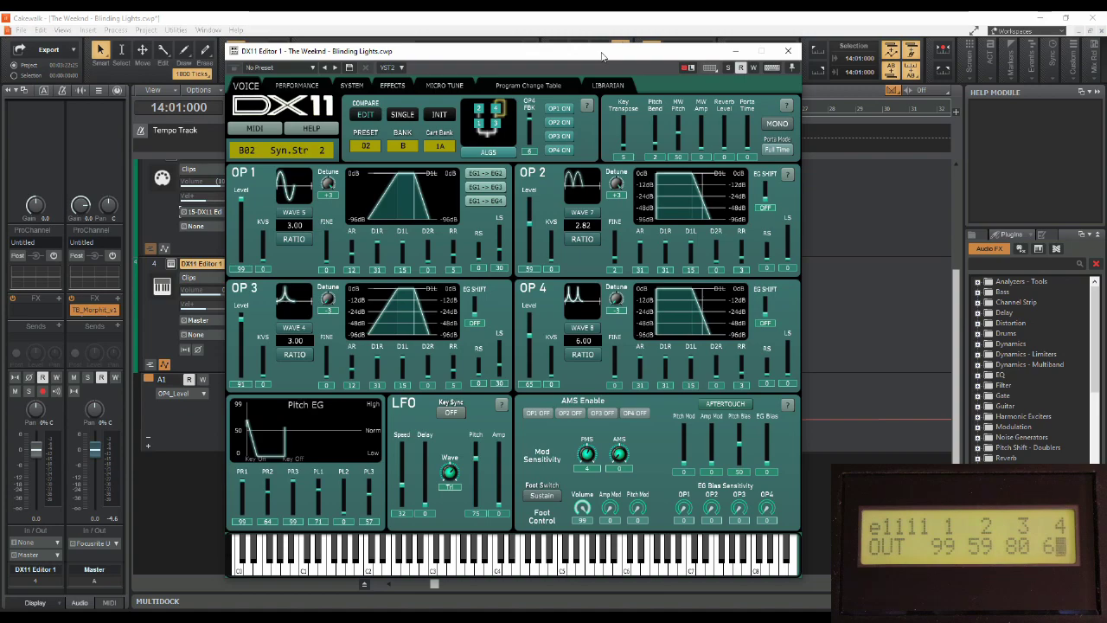
# Reposition the DX11 Editor window slightly further left and lower
pyautogui.moveTo(602, 56); pyautogui.dragTo(570, 63)
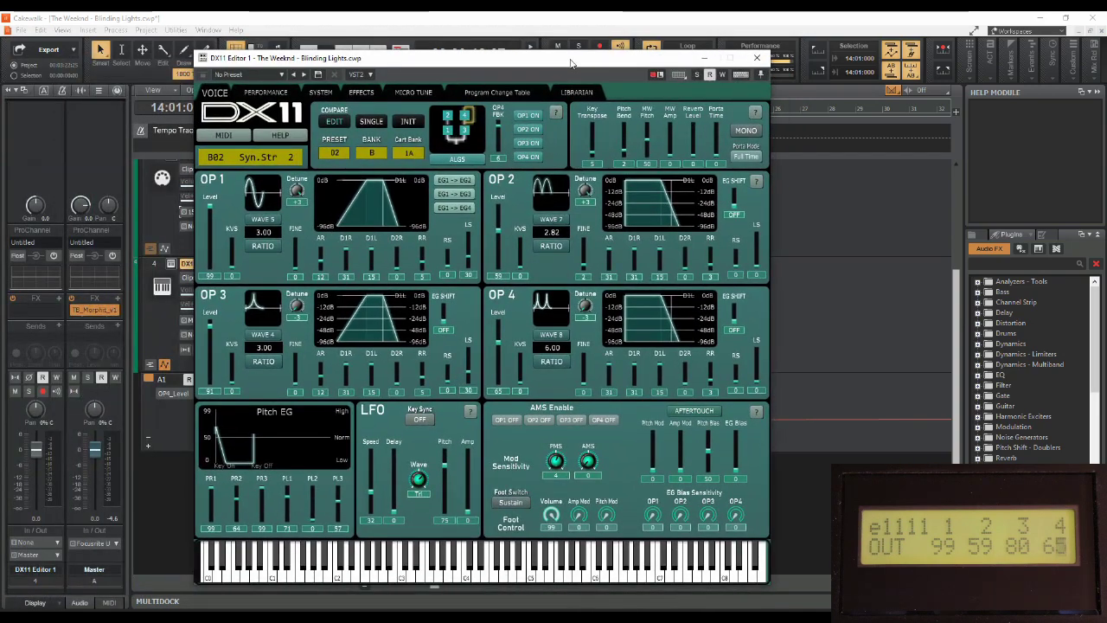